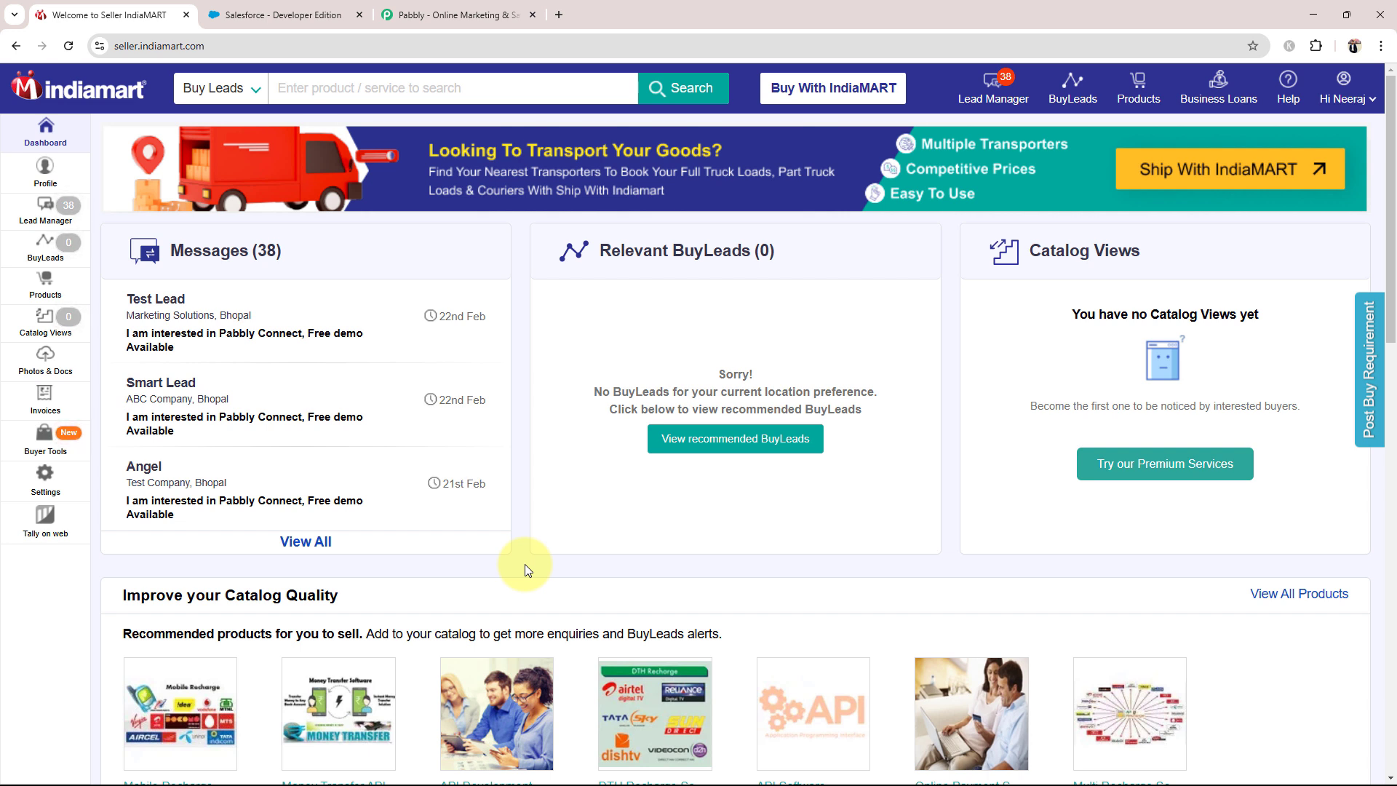
# Glance at the Salesforce and IndiaMART tabs, then open the Pabbly homepage and close its discount popup.
pyautogui.click(306, 15)
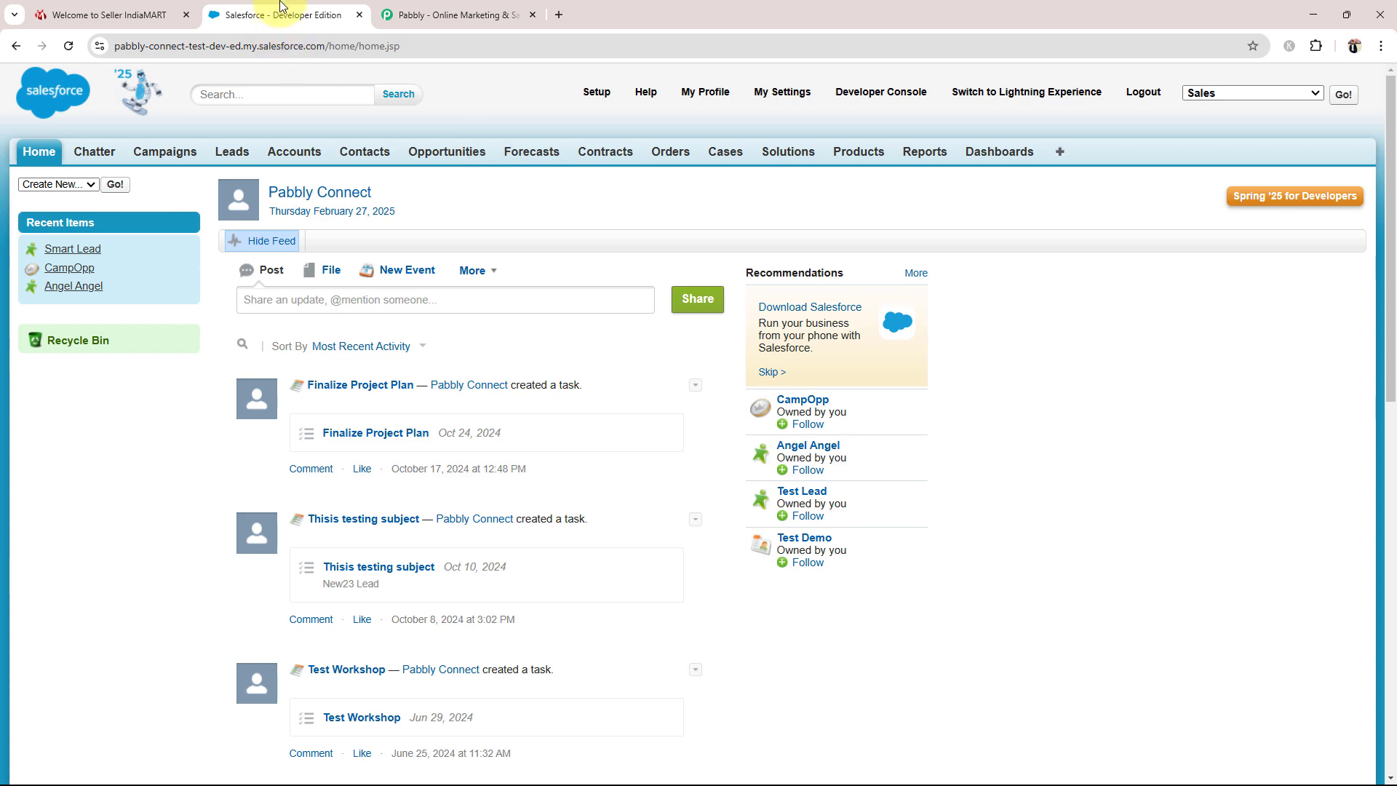
pyautogui.click(82, 8)
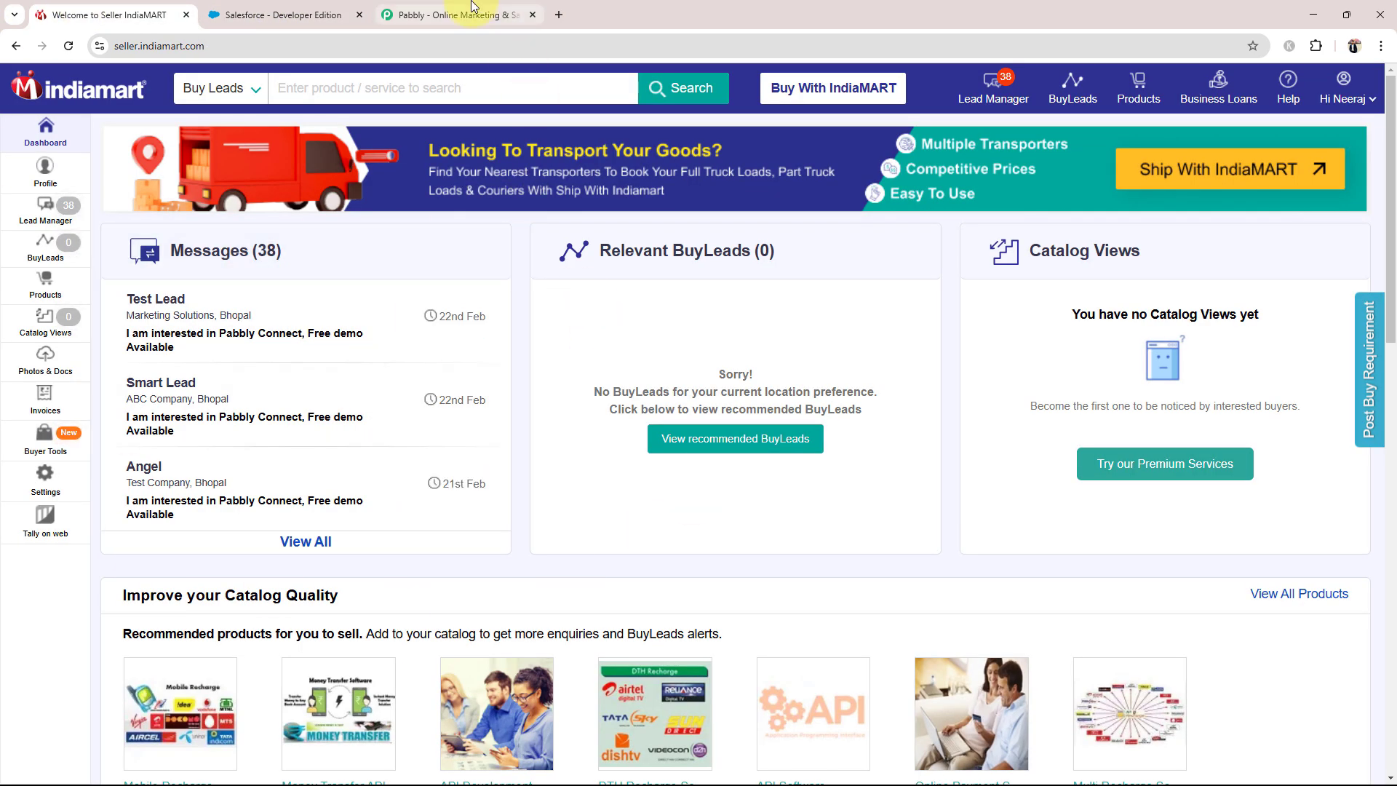
pyautogui.click(495, 15)
pyautogui.click(946, 187)
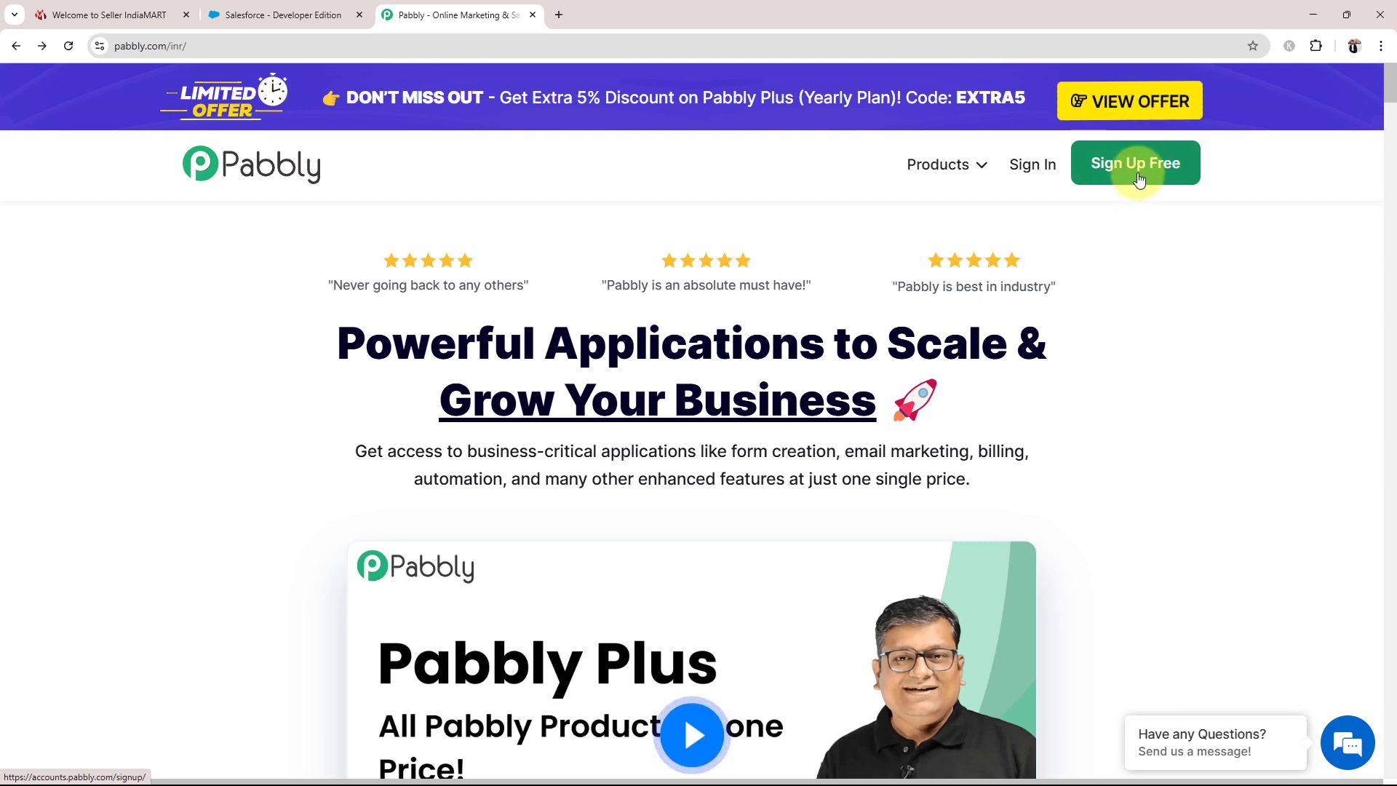
# Sign in to Pabbly and launch Pabbly Connect from the All Pabbly Apps page.
pyautogui.click(1041, 164)
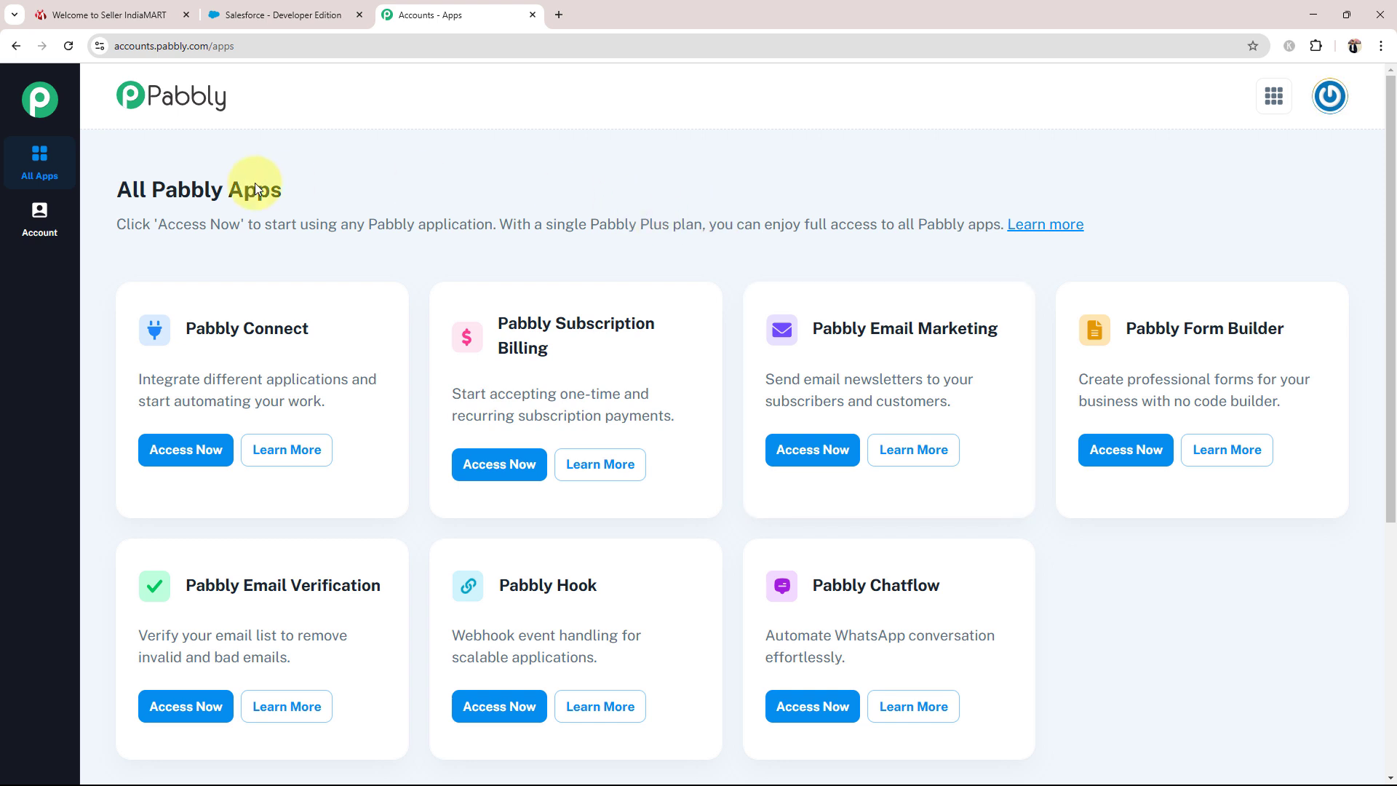
pyautogui.tripleClick(327, 338)
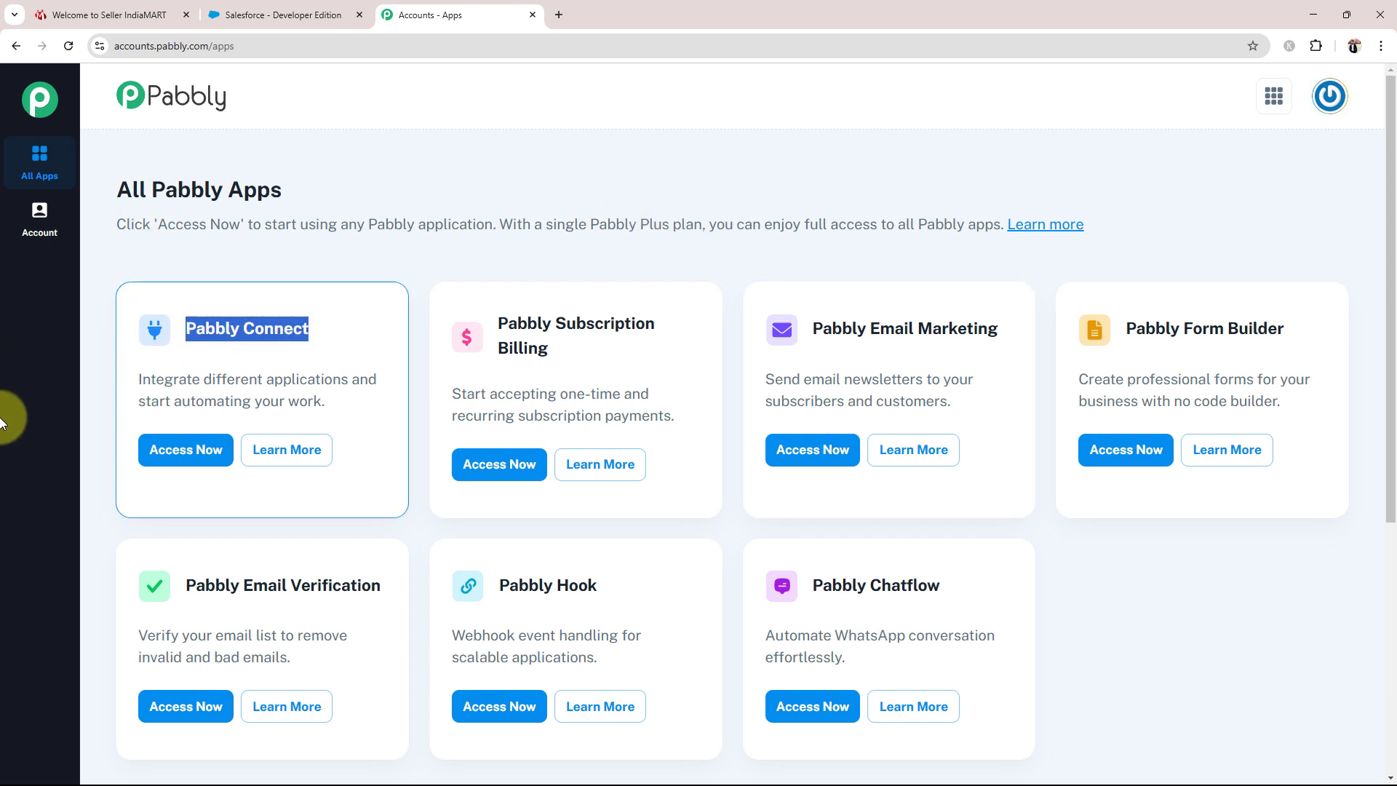
pyautogui.click(182, 449)
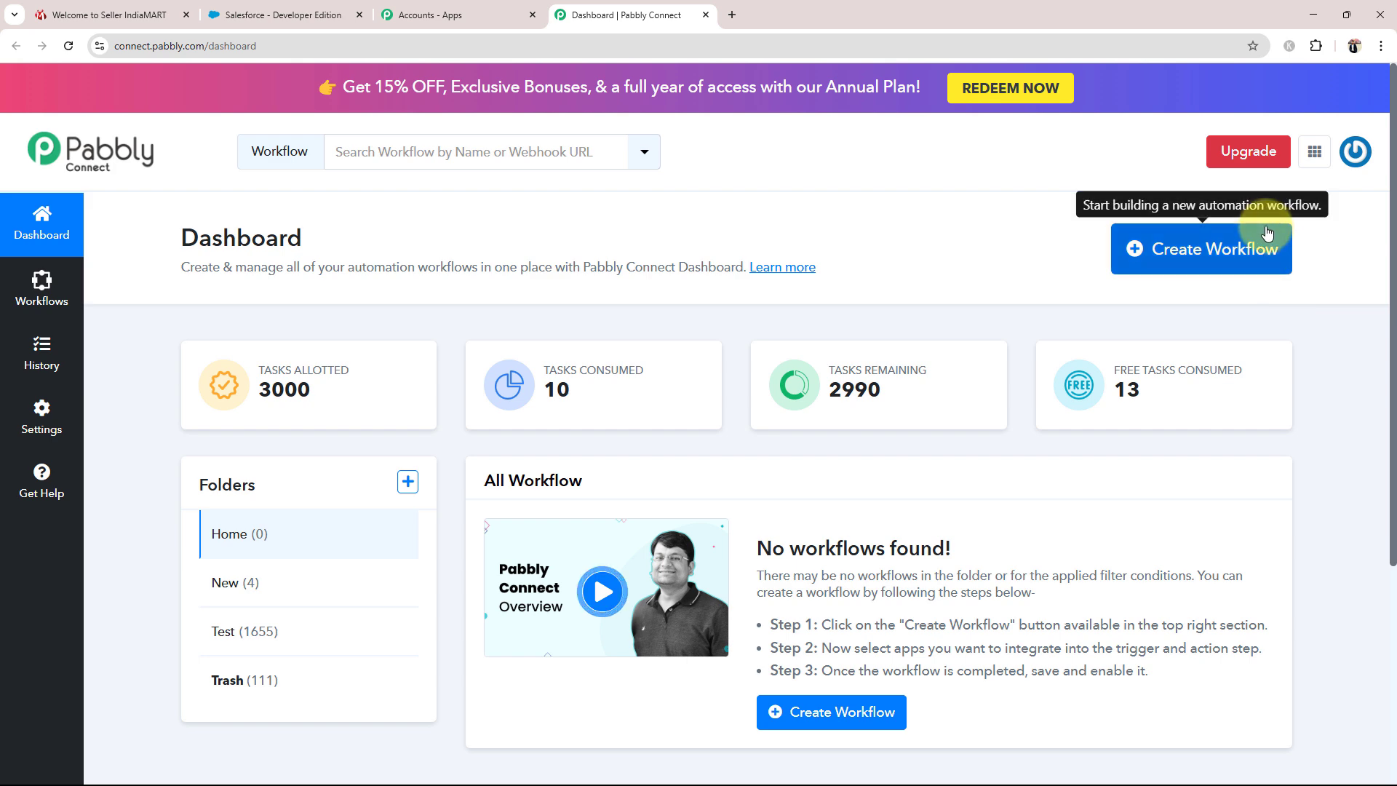
# Create the workflow 'Add IndiaMART Leads to Salesforce for Rustic Texture Paint Service' in the Home folder.
pyautogui.click(1203, 266)
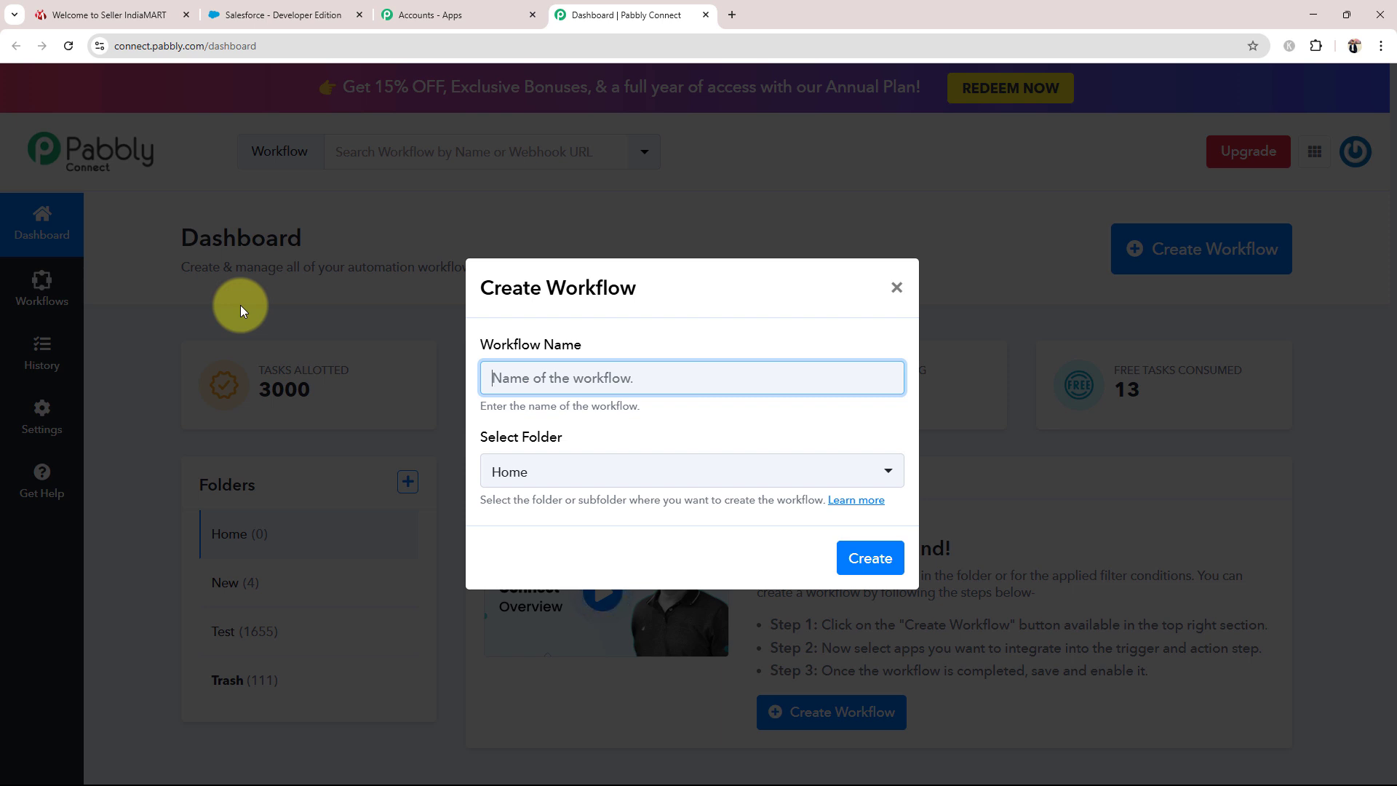
pyautogui.write('Add IndiaMART Leads to Salesforce for Rustic Texture Paint Service')
pyautogui.click(579, 401)
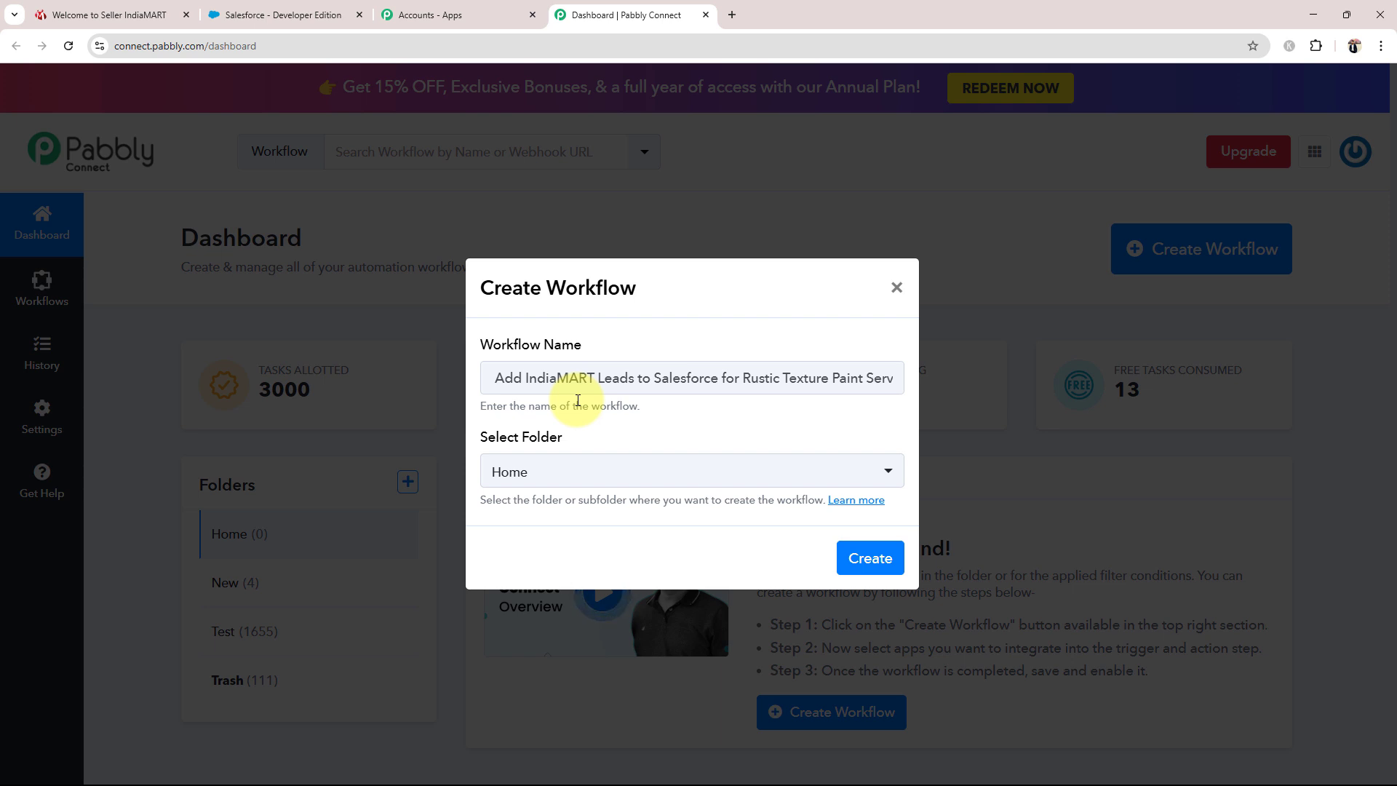
pyautogui.click(489, 473)
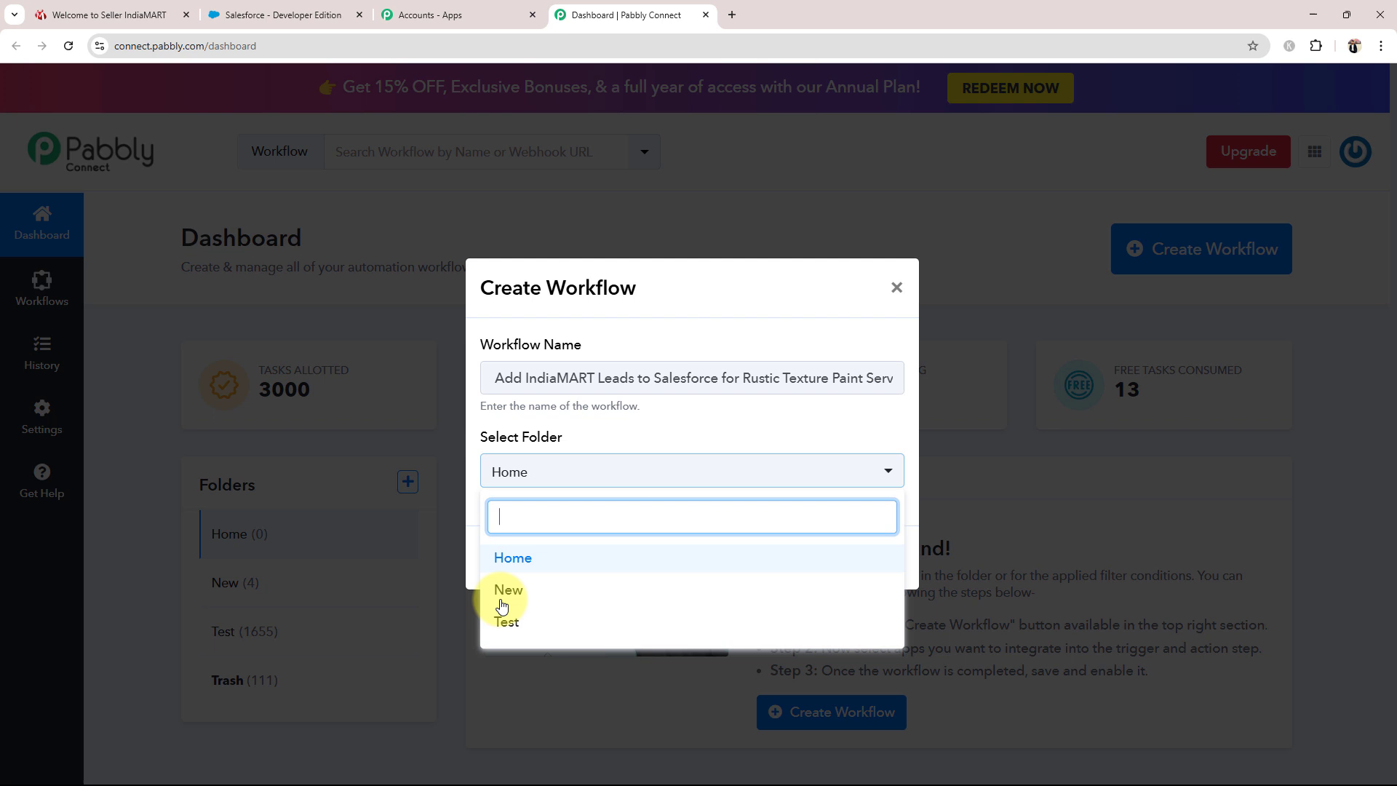
pyautogui.click(510, 559)
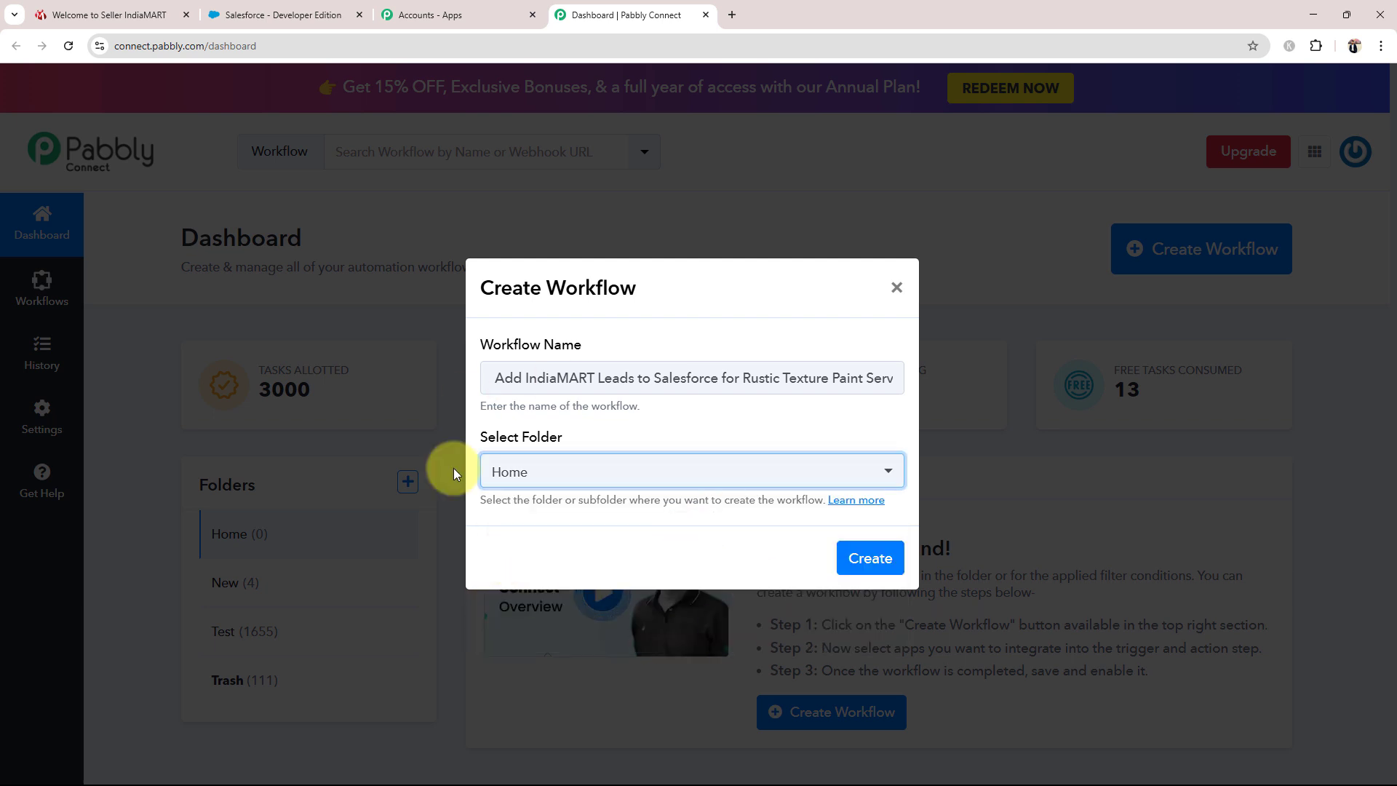
pyautogui.click(867, 559)
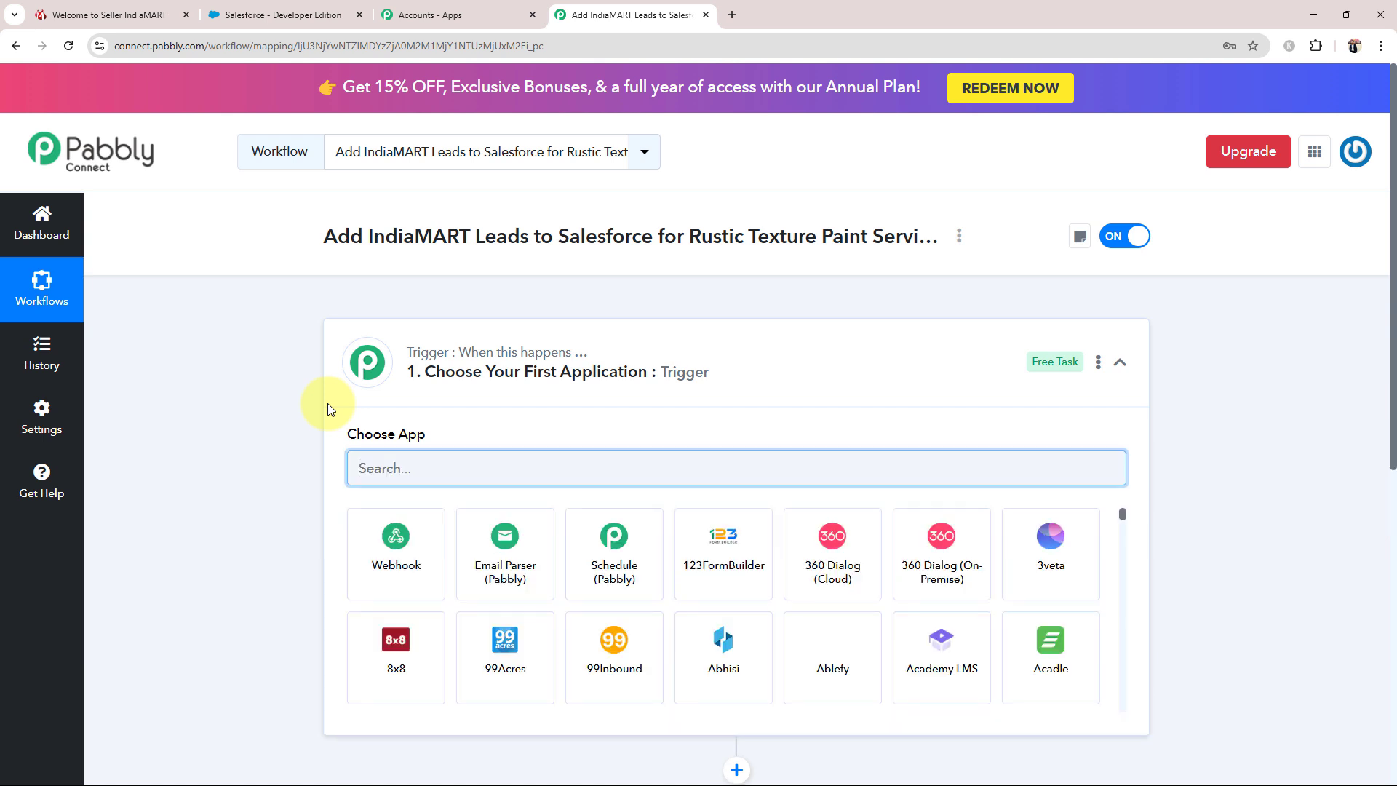
pyautogui.click(705, 369)
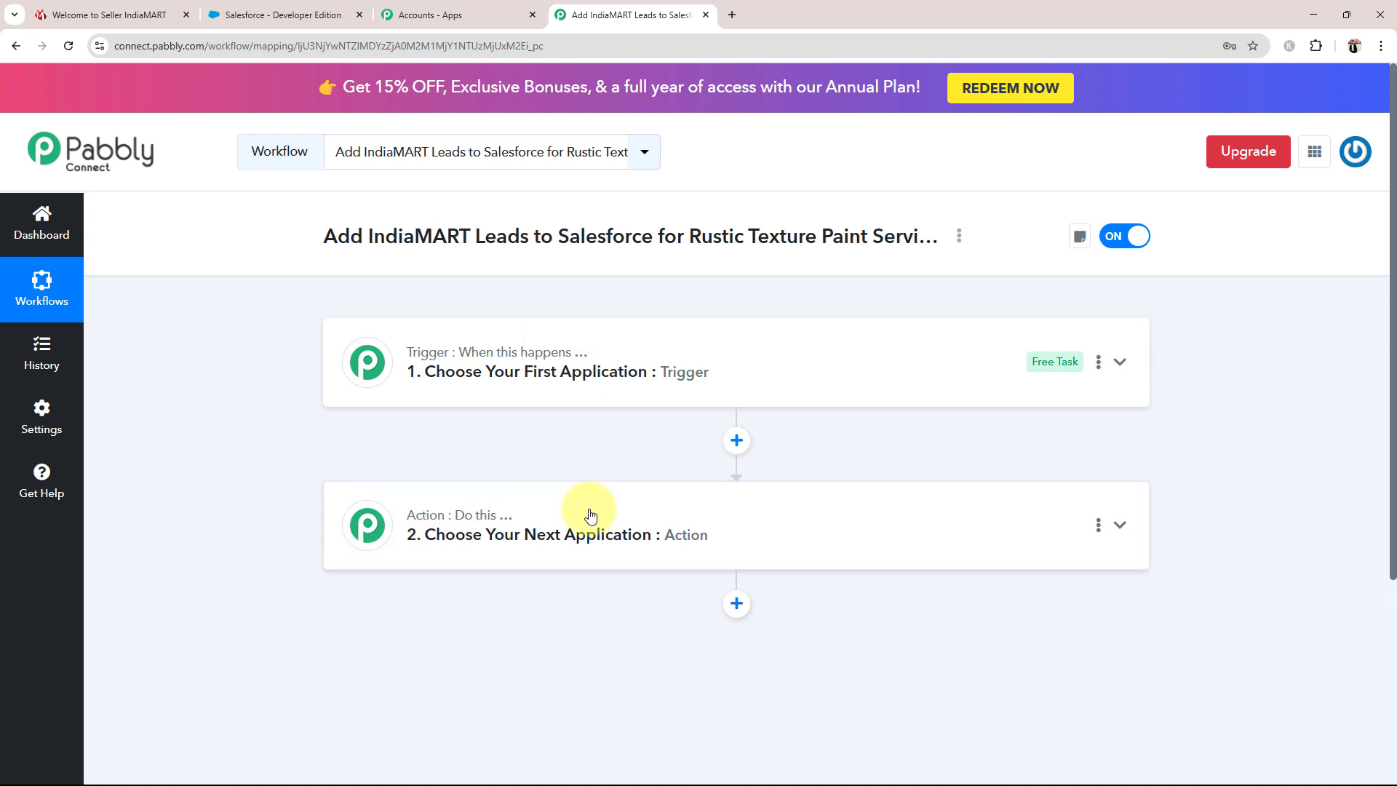
pyautogui.moveTo(679, 235); pyautogui.dragTo(902, 233)
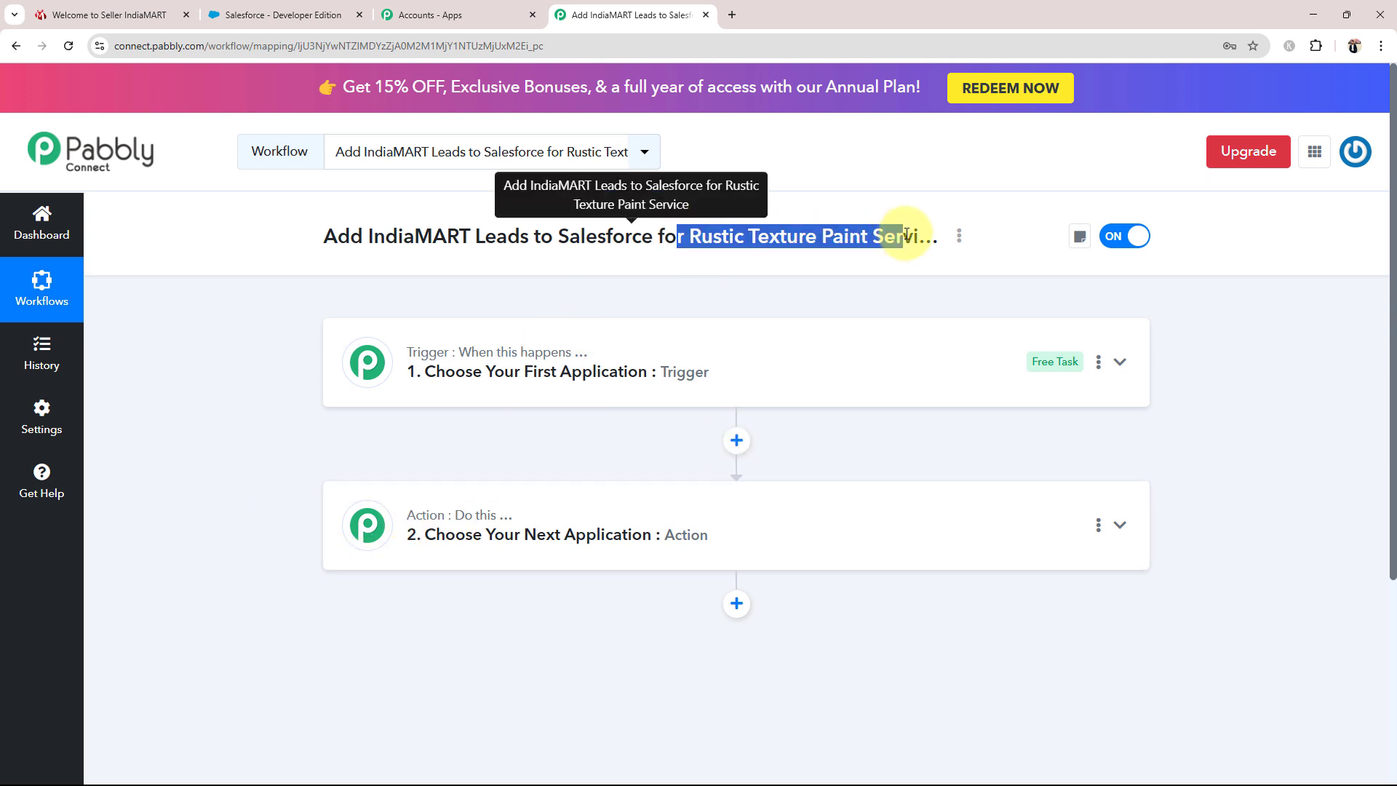
pyautogui.click(244, 415)
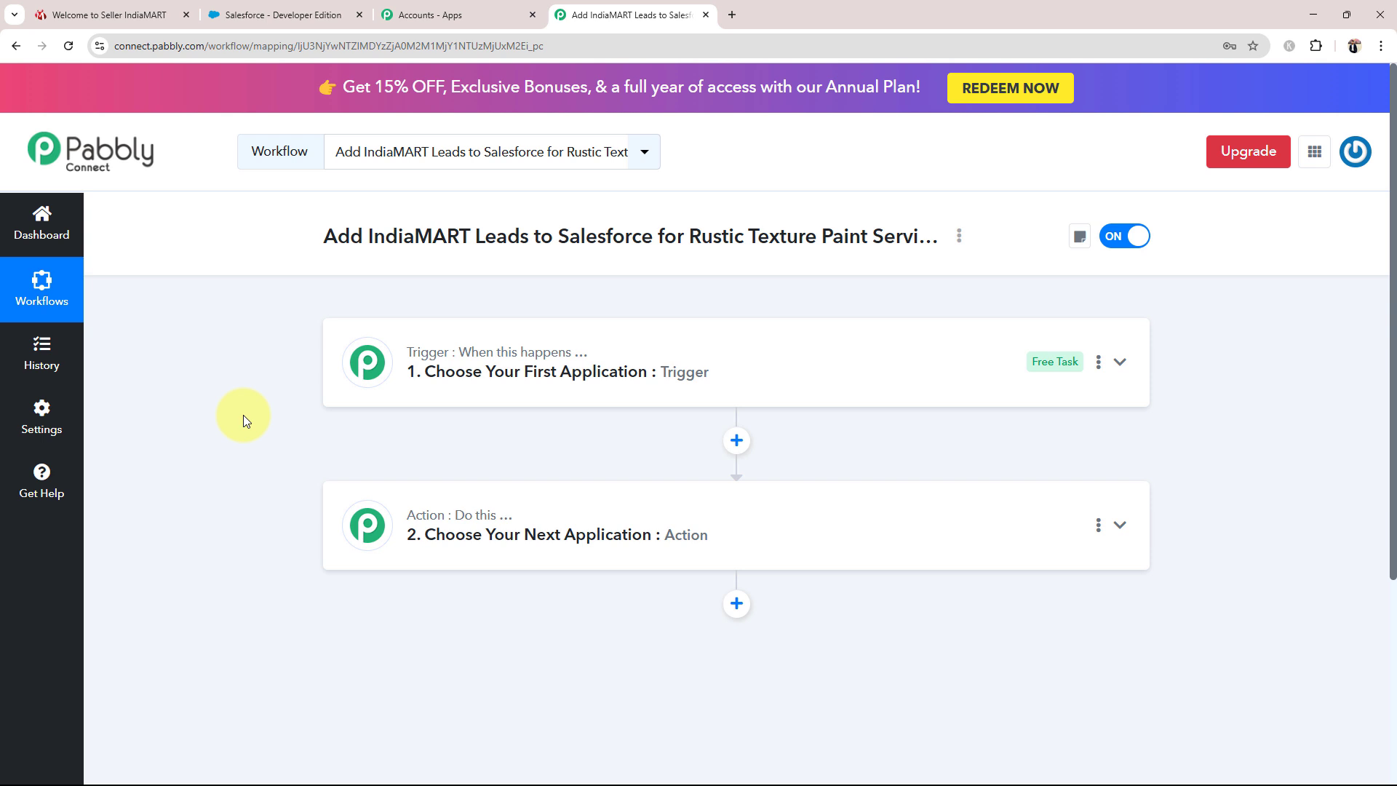
pyautogui.click(109, 15)
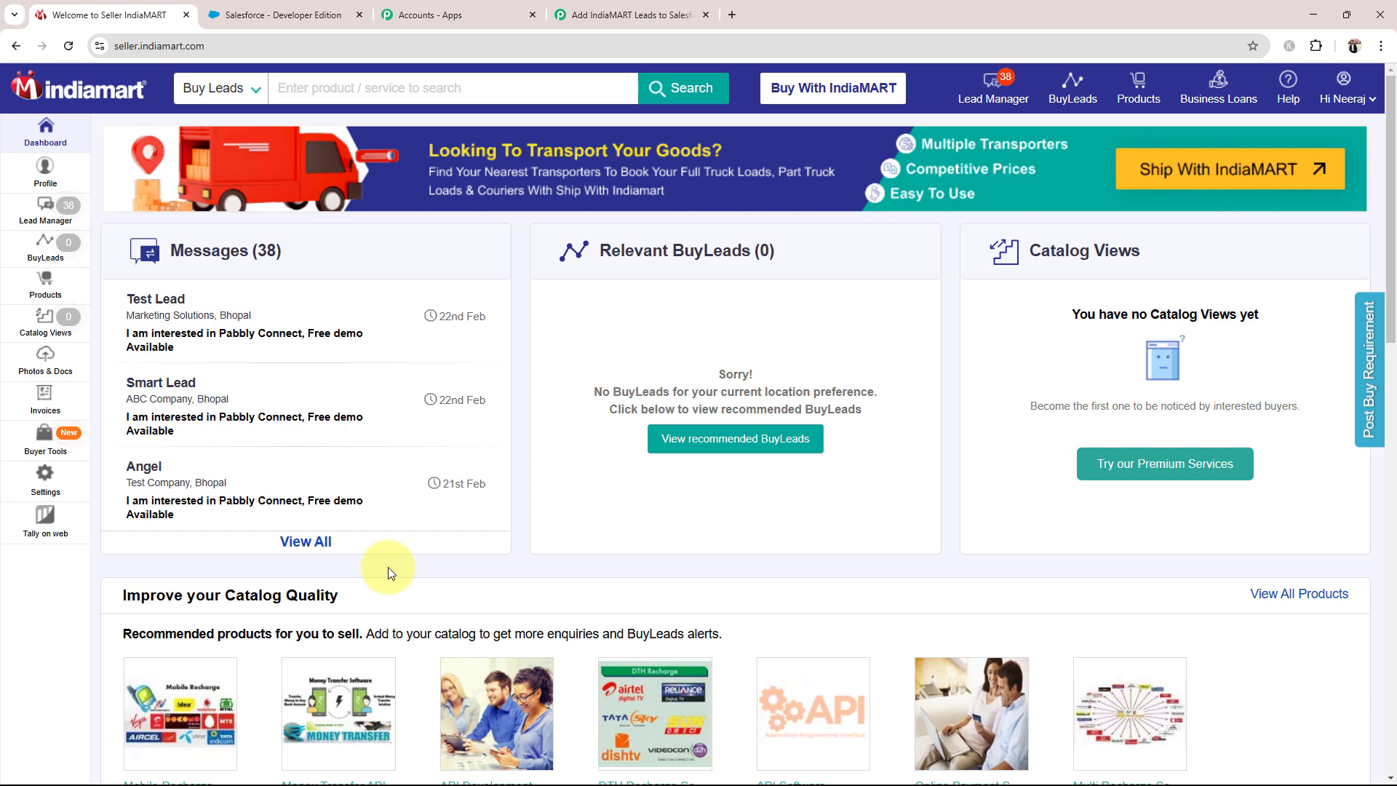
pyautogui.click(313, 14)
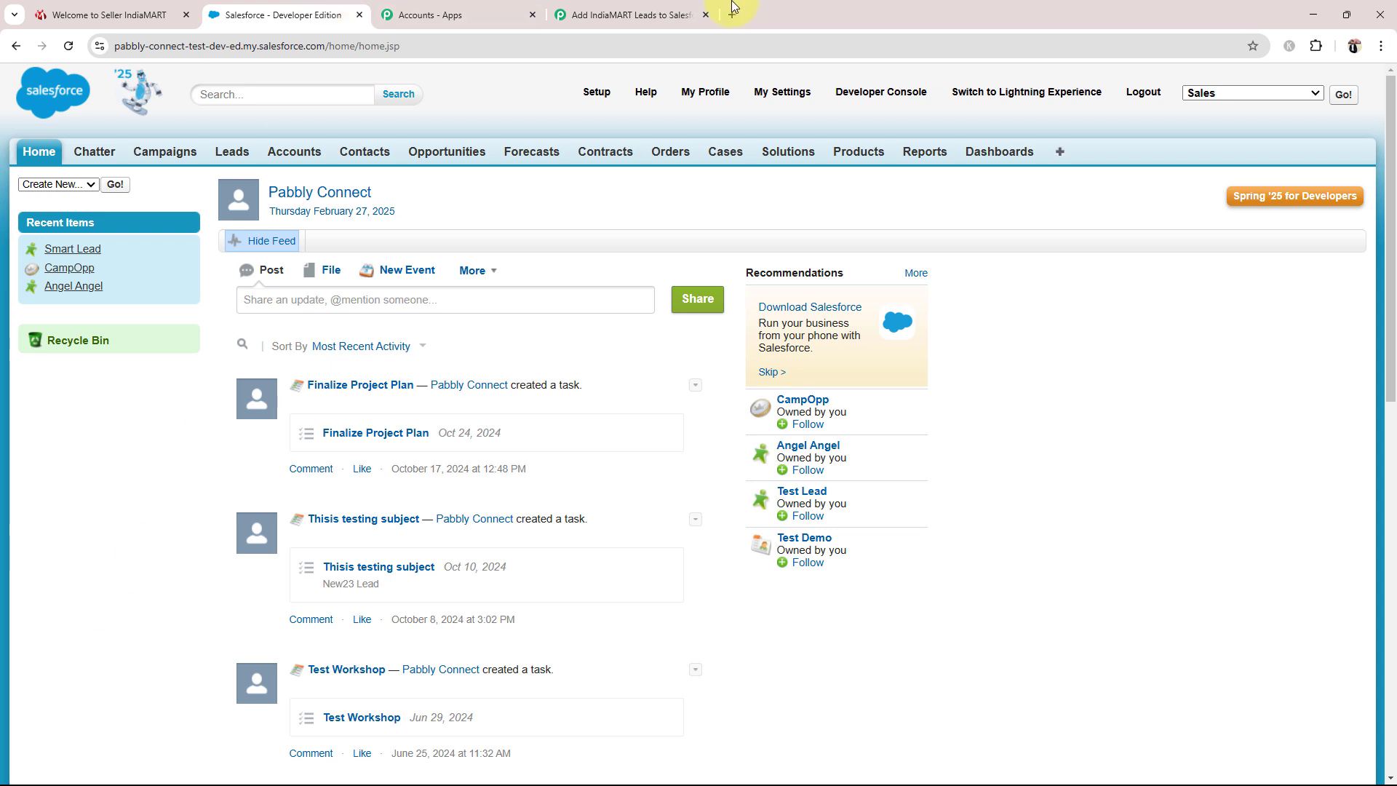
pyautogui.click(631, 15)
pyautogui.click(501, 368)
# Set the trigger app to IndiaMART, searched as 'Ind', with the New Leads event, and collapse it.
pyautogui.click(369, 468)
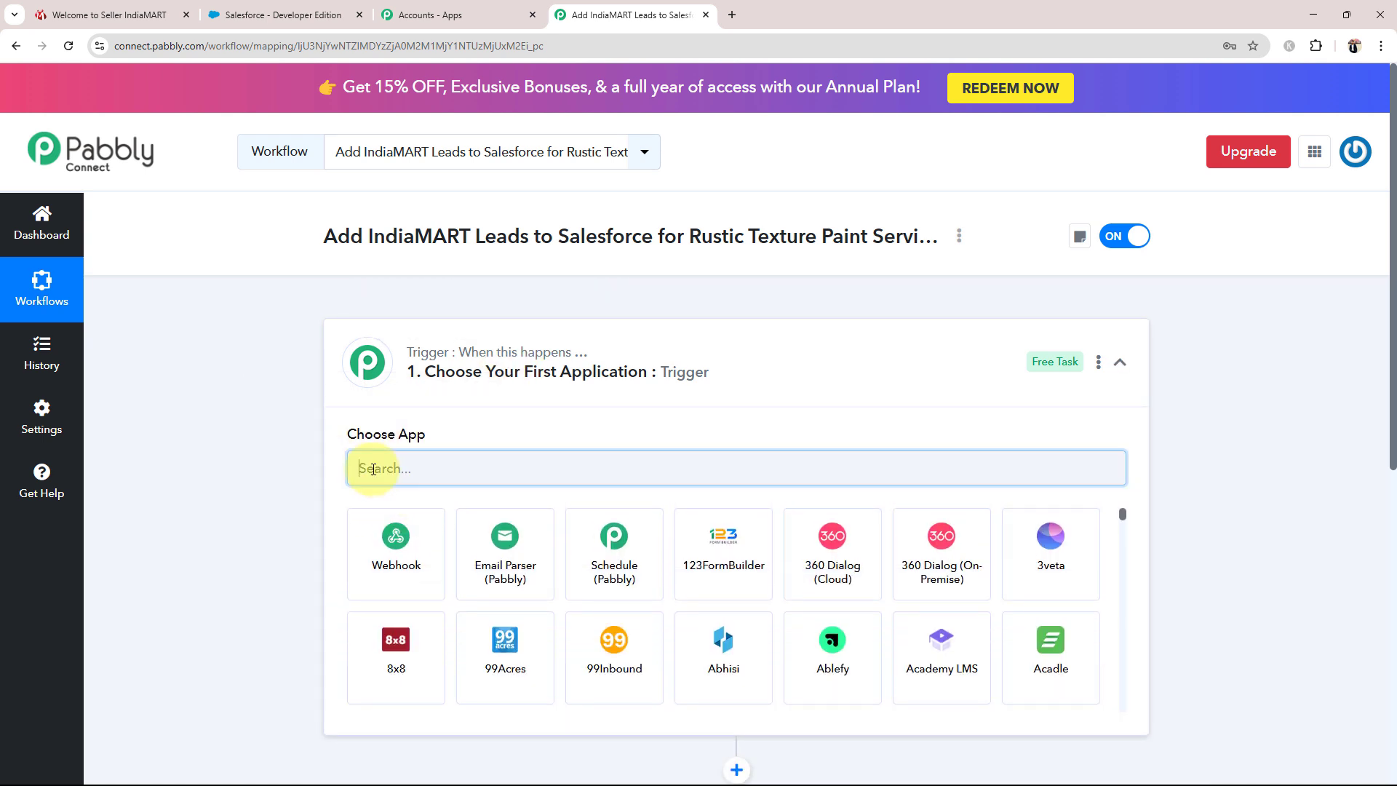
pyautogui.write('I')
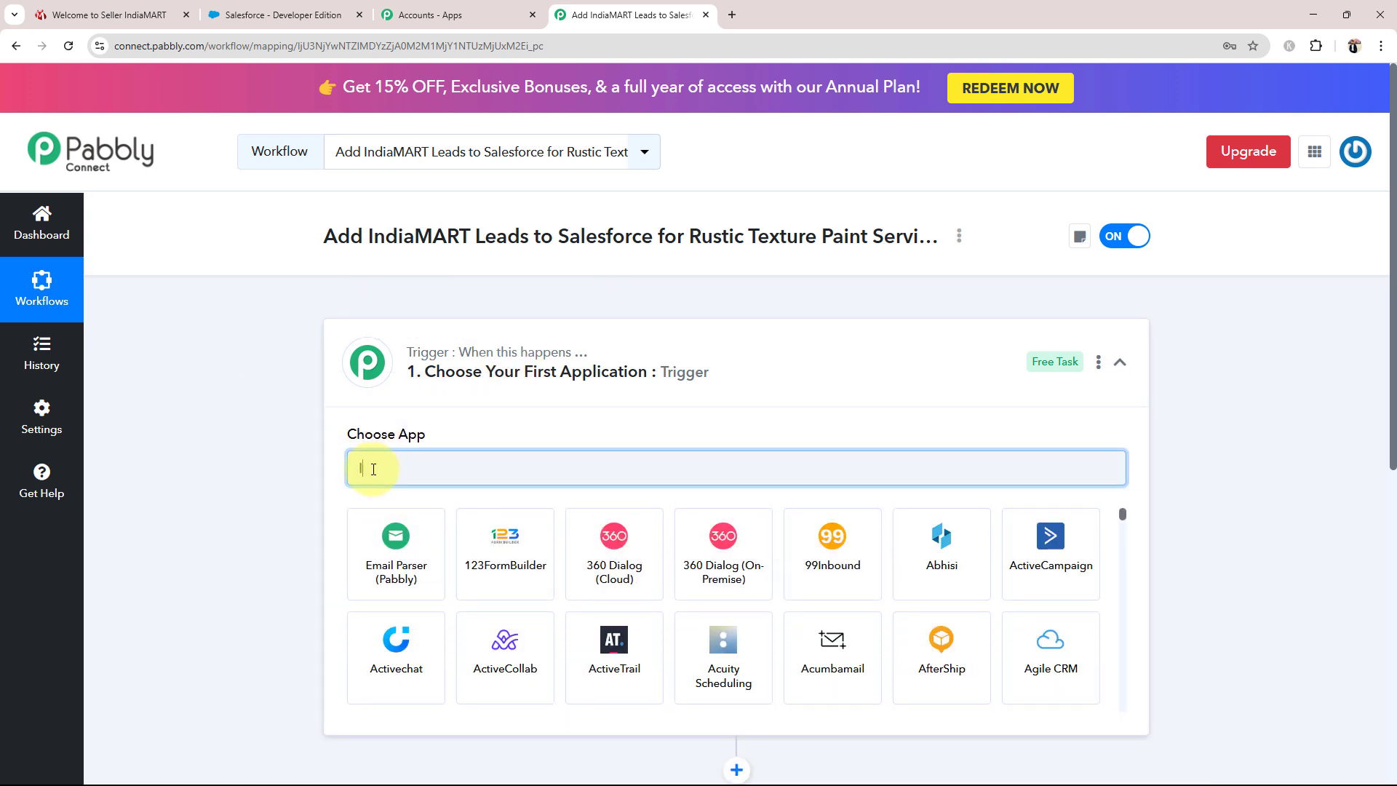
pyautogui.write('m')
pyautogui.press('BackSpace')
pyautogui.press('BackSpace')
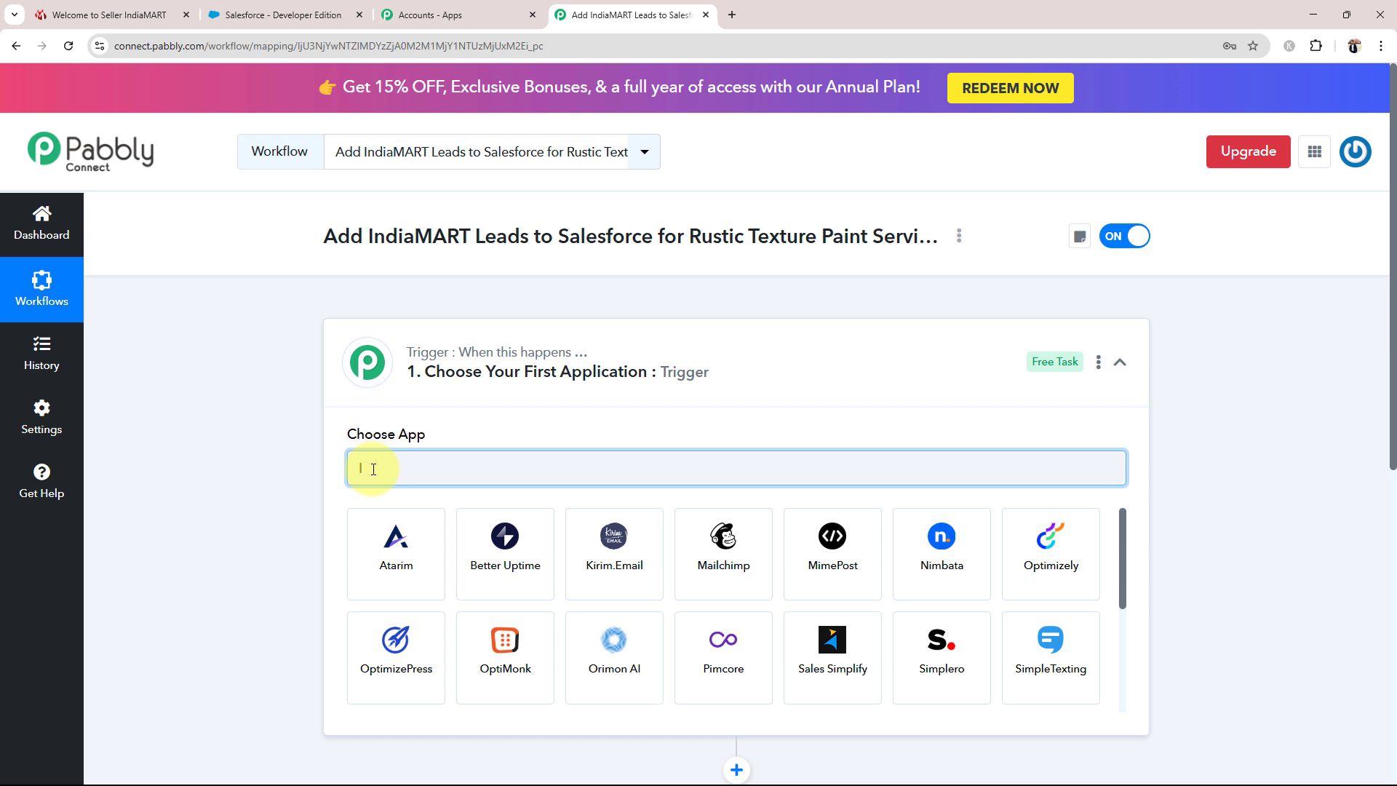
pyautogui.write('Ind')
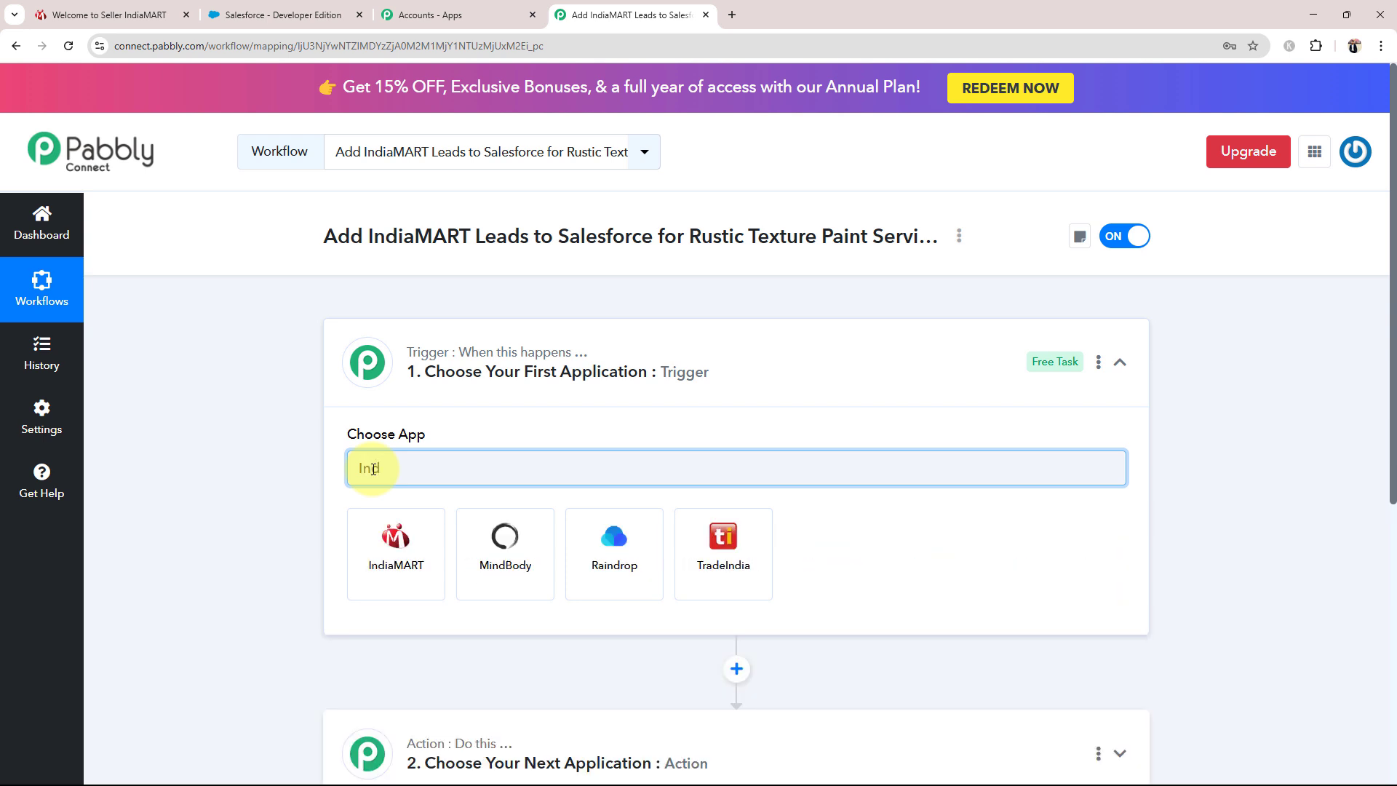
pyautogui.click(393, 537)
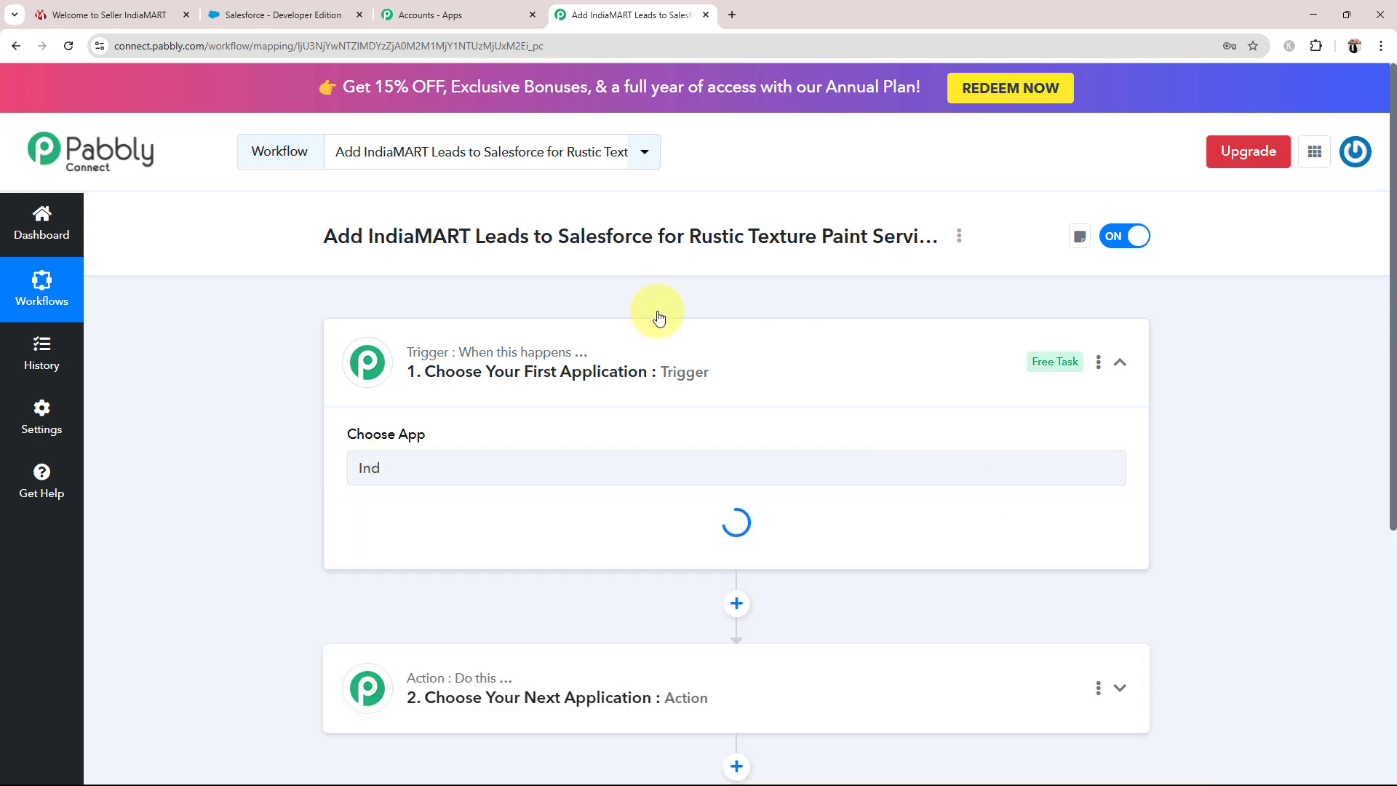
pyautogui.click(381, 542)
pyautogui.click(400, 641)
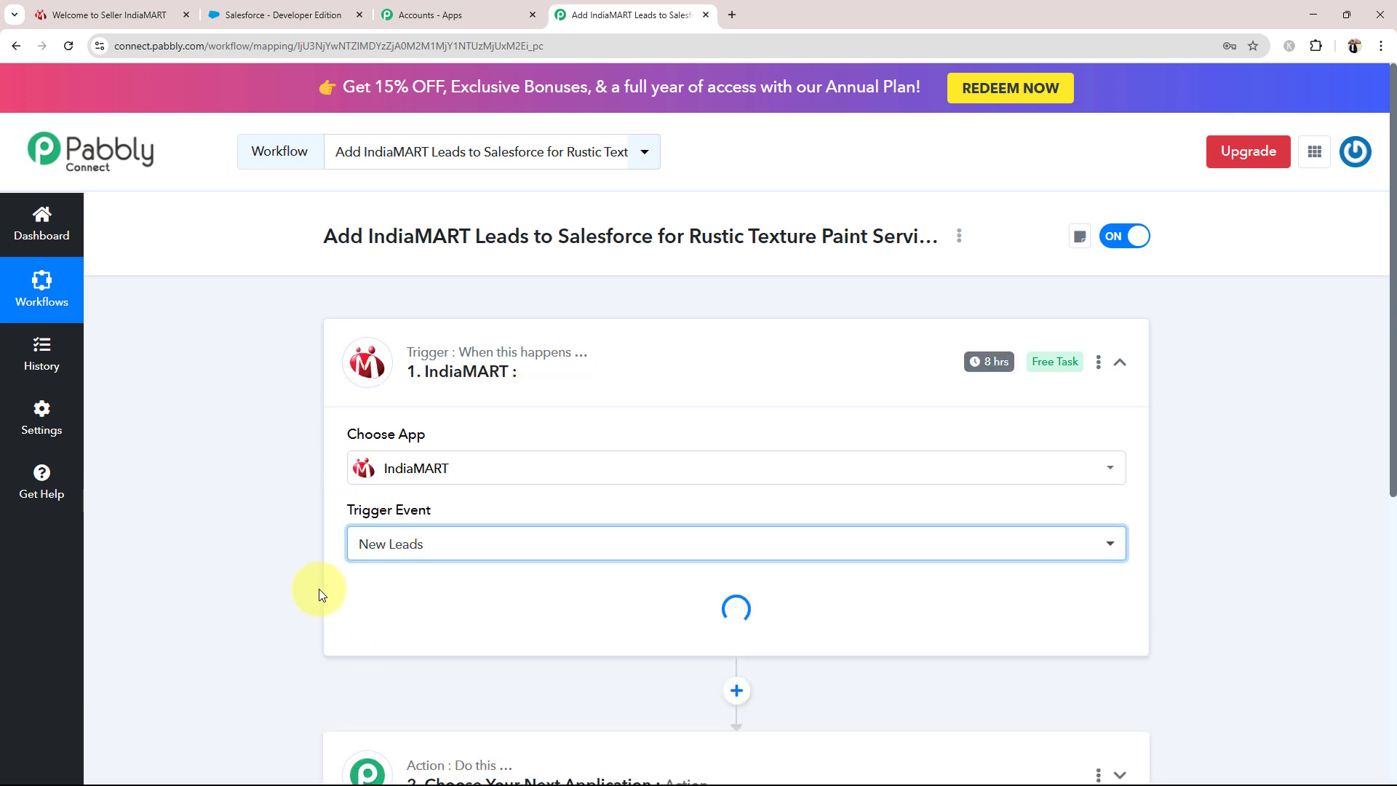
pyautogui.click(667, 360)
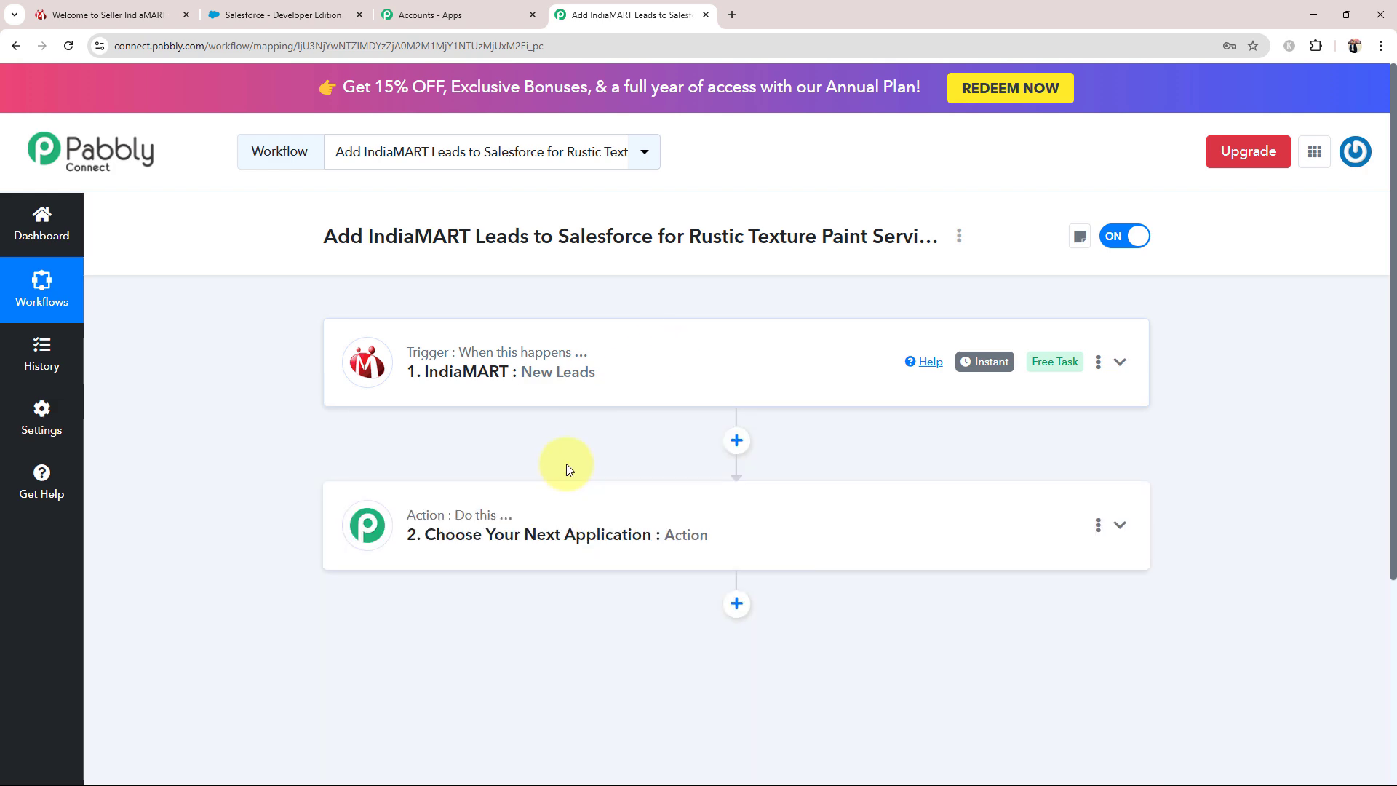
# Add Salesforce as the action app with the Create Record event, then collapse its card.
pyautogui.click(580, 544)
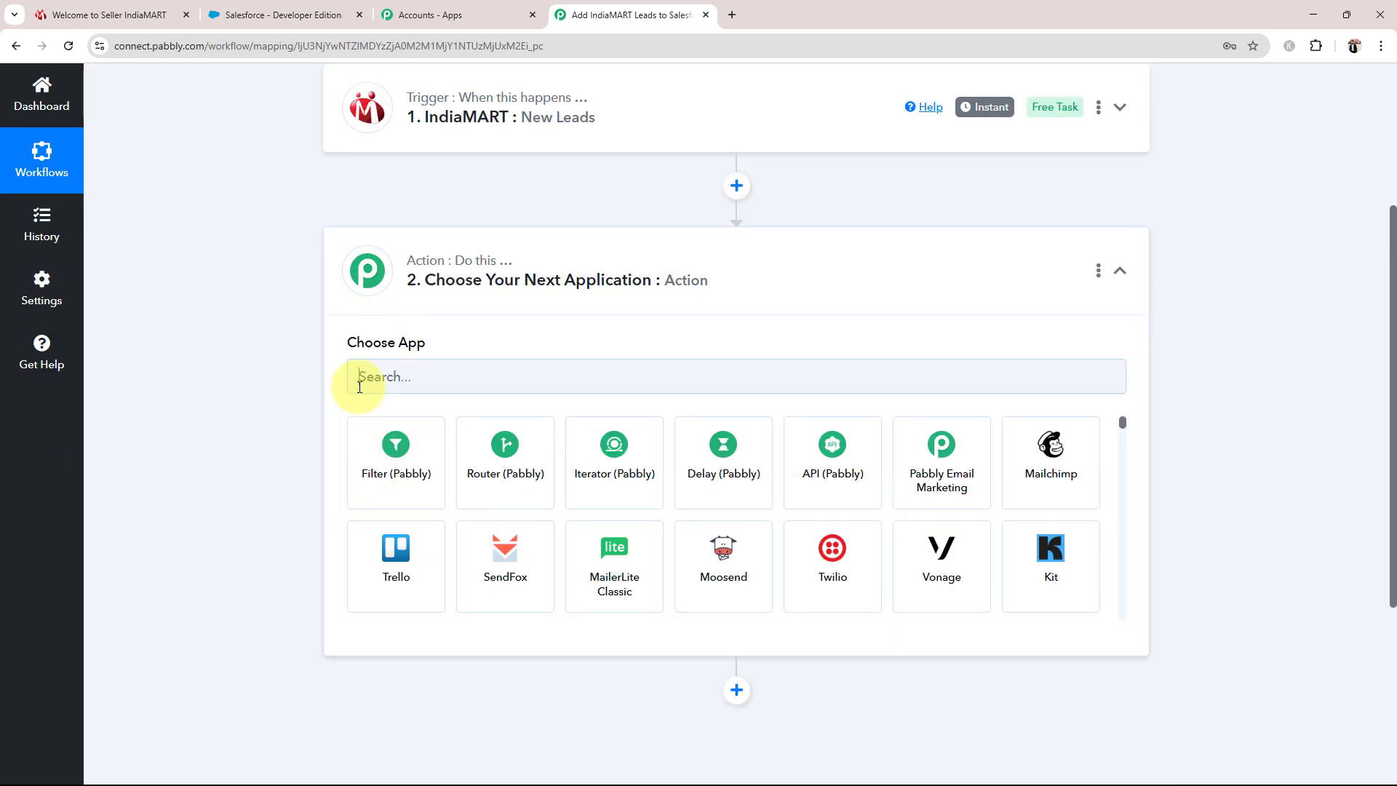
pyautogui.click(359, 382)
pyautogui.write('SA')
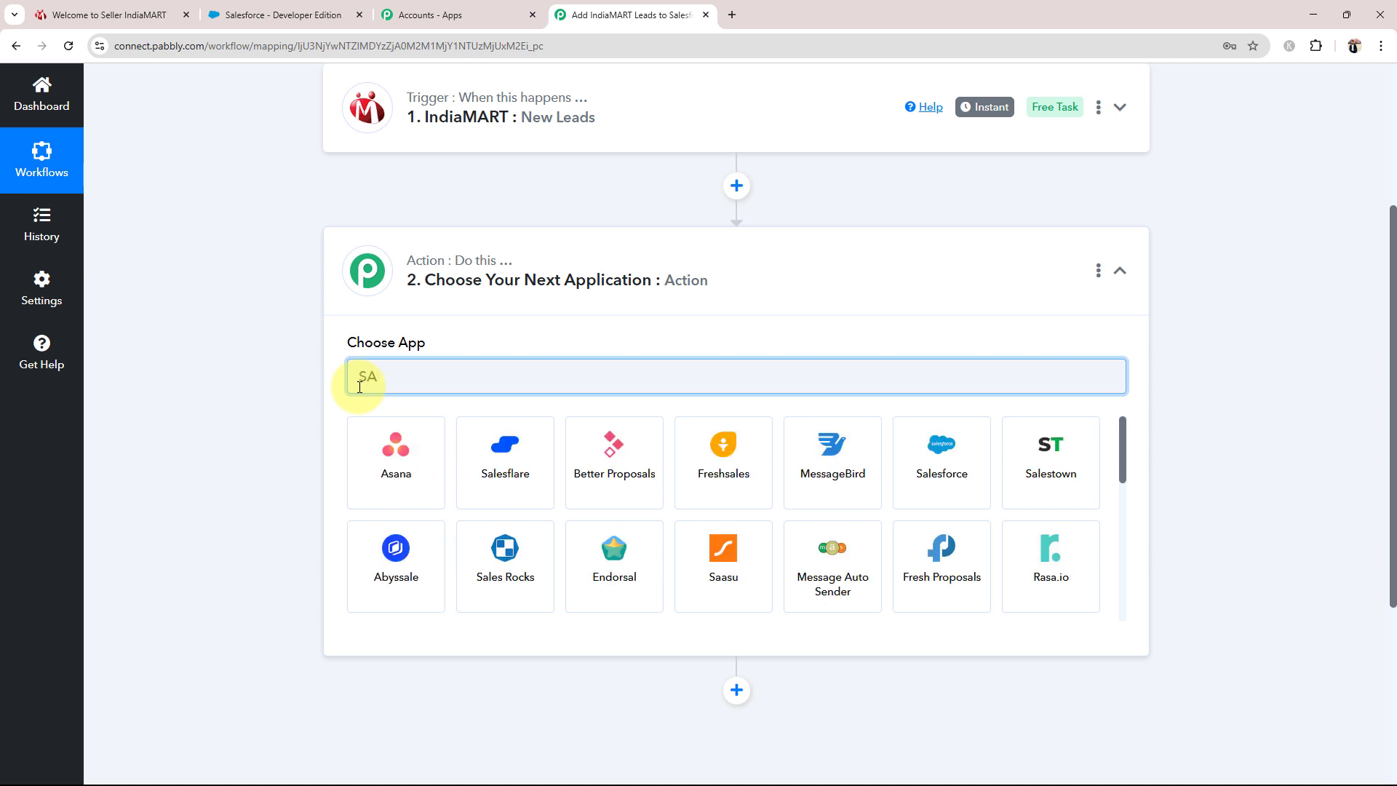
pyautogui.click(947, 457)
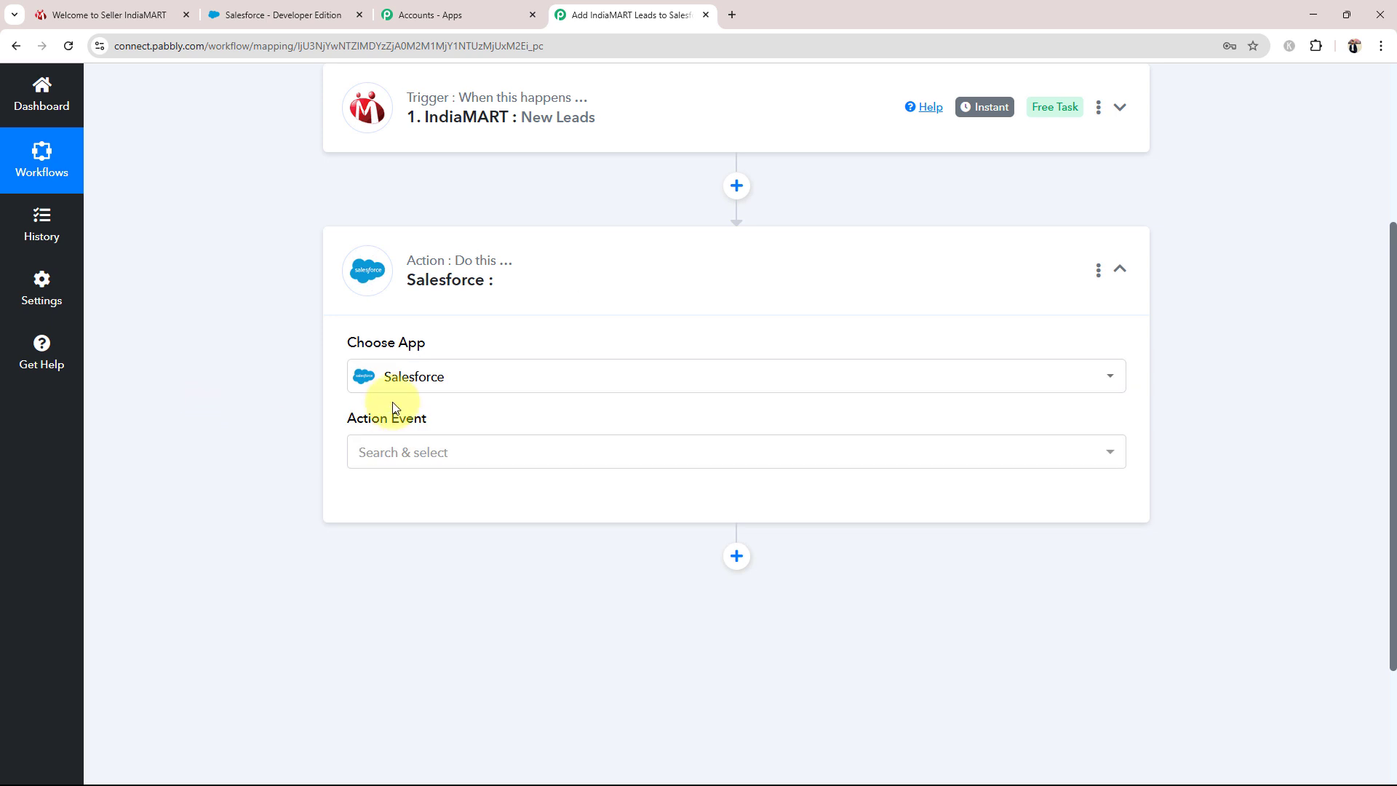
pyautogui.click(395, 457)
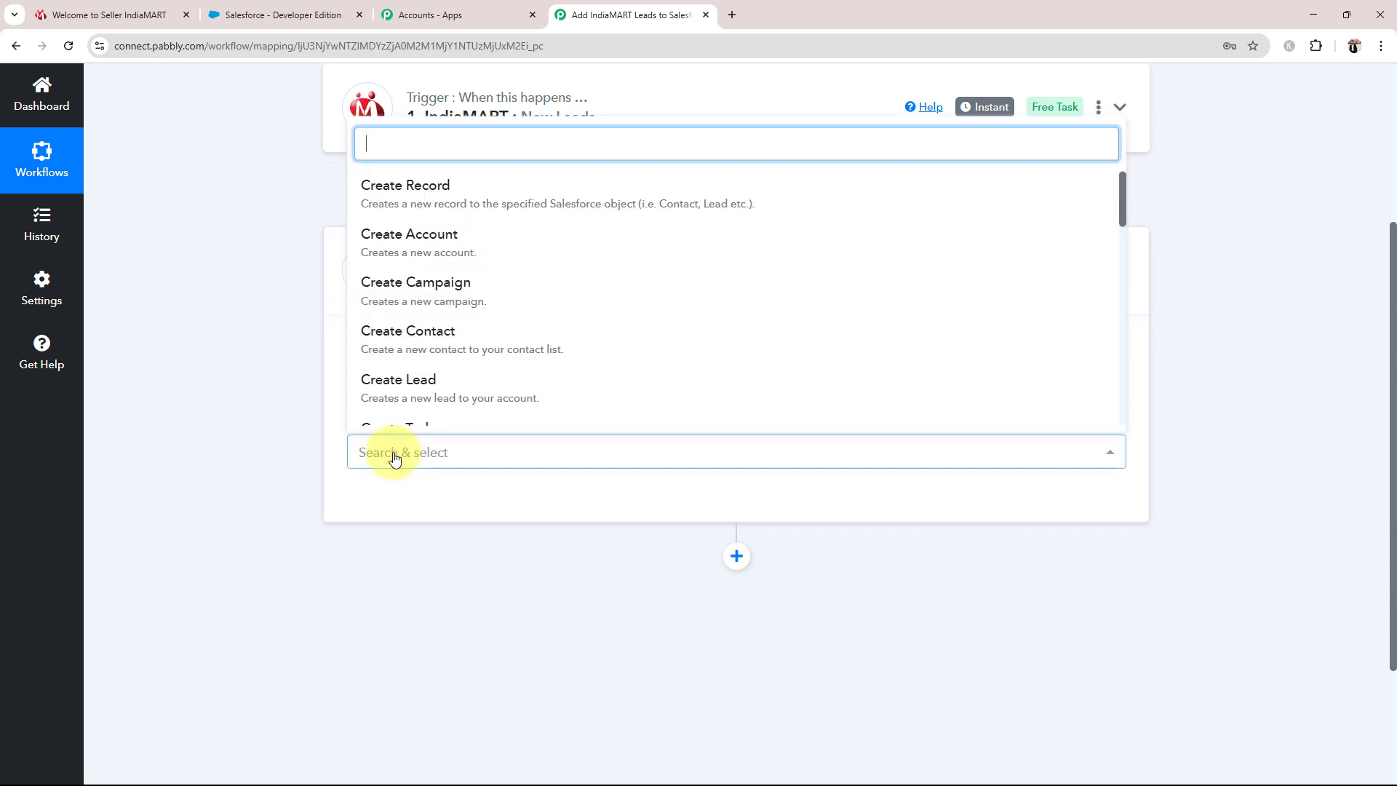
pyautogui.click(426, 210)
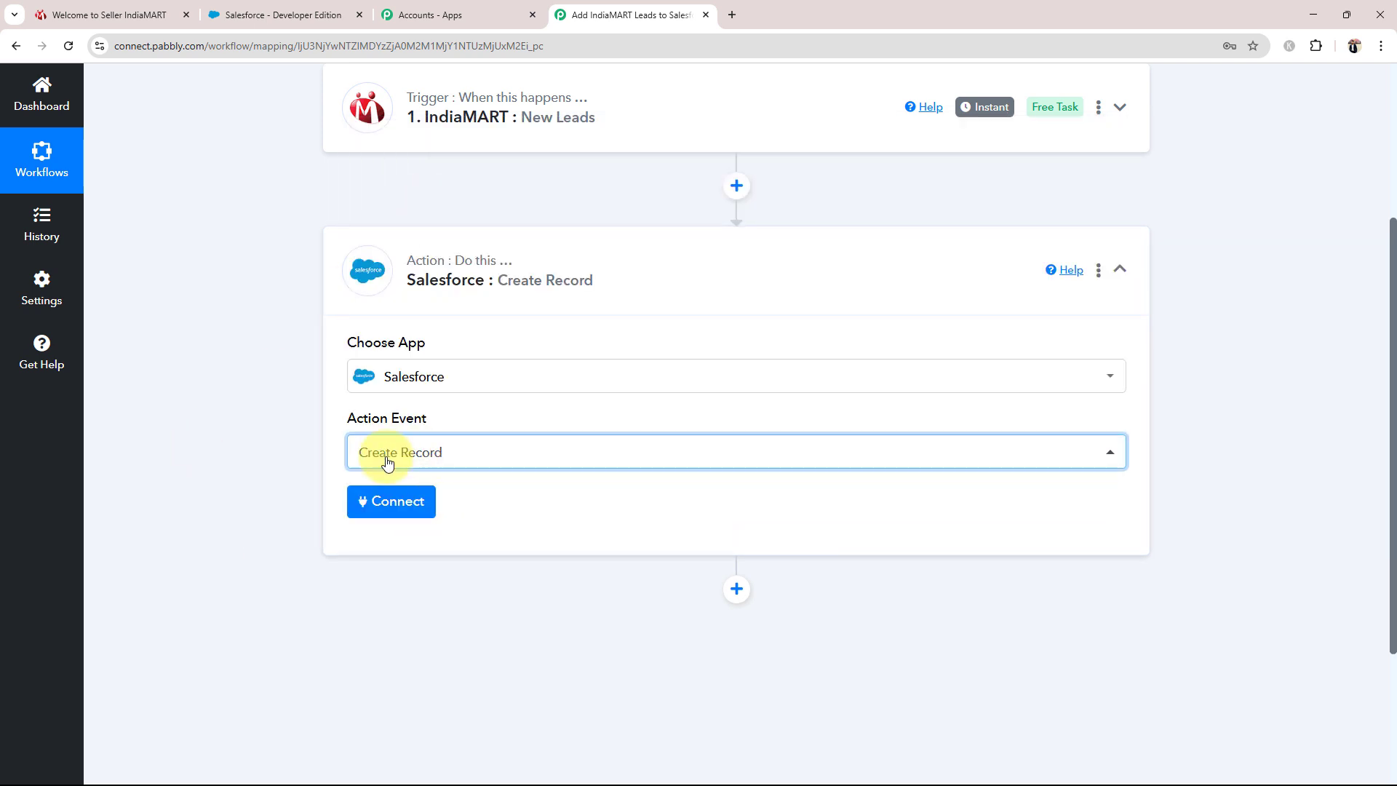
pyautogui.click(497, 283)
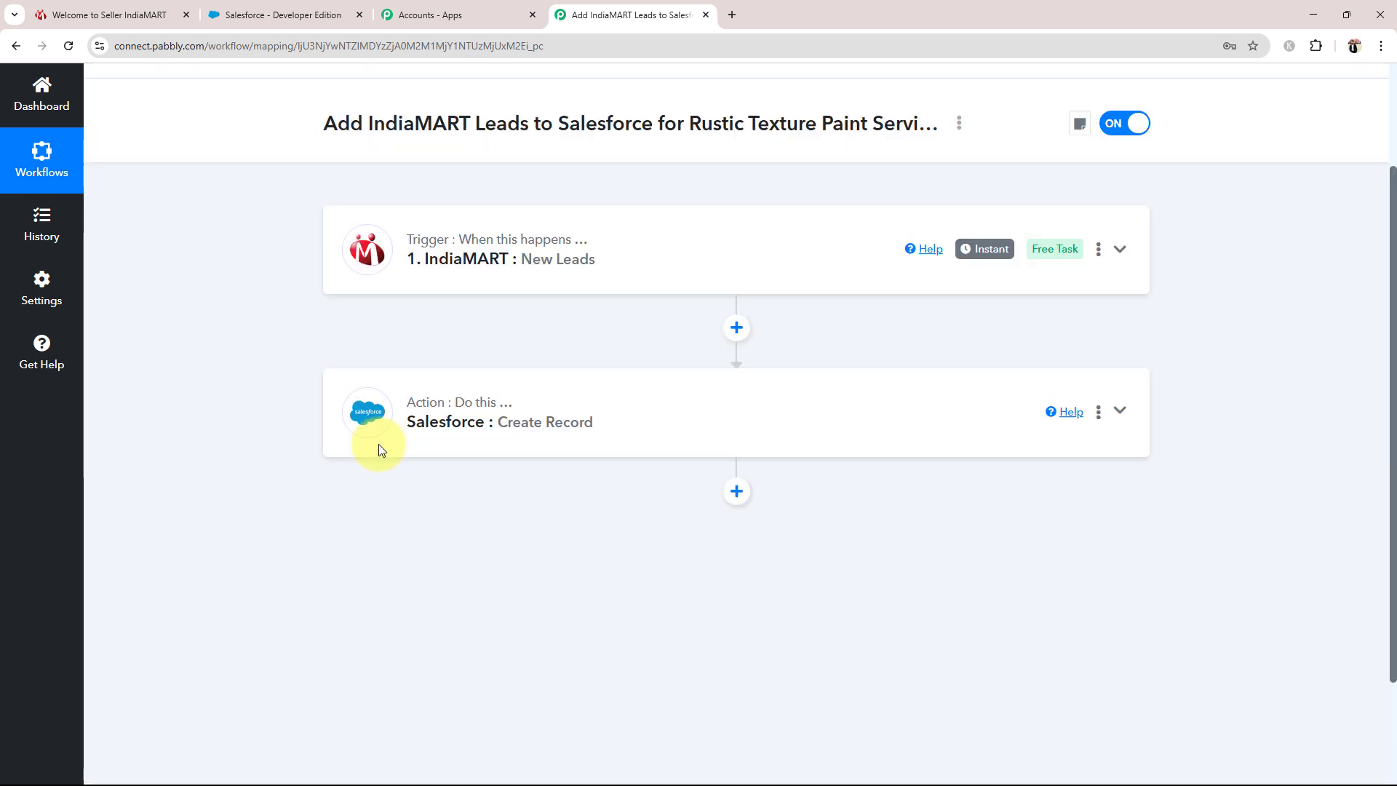
pyautogui.scroll(3, 374, 444)
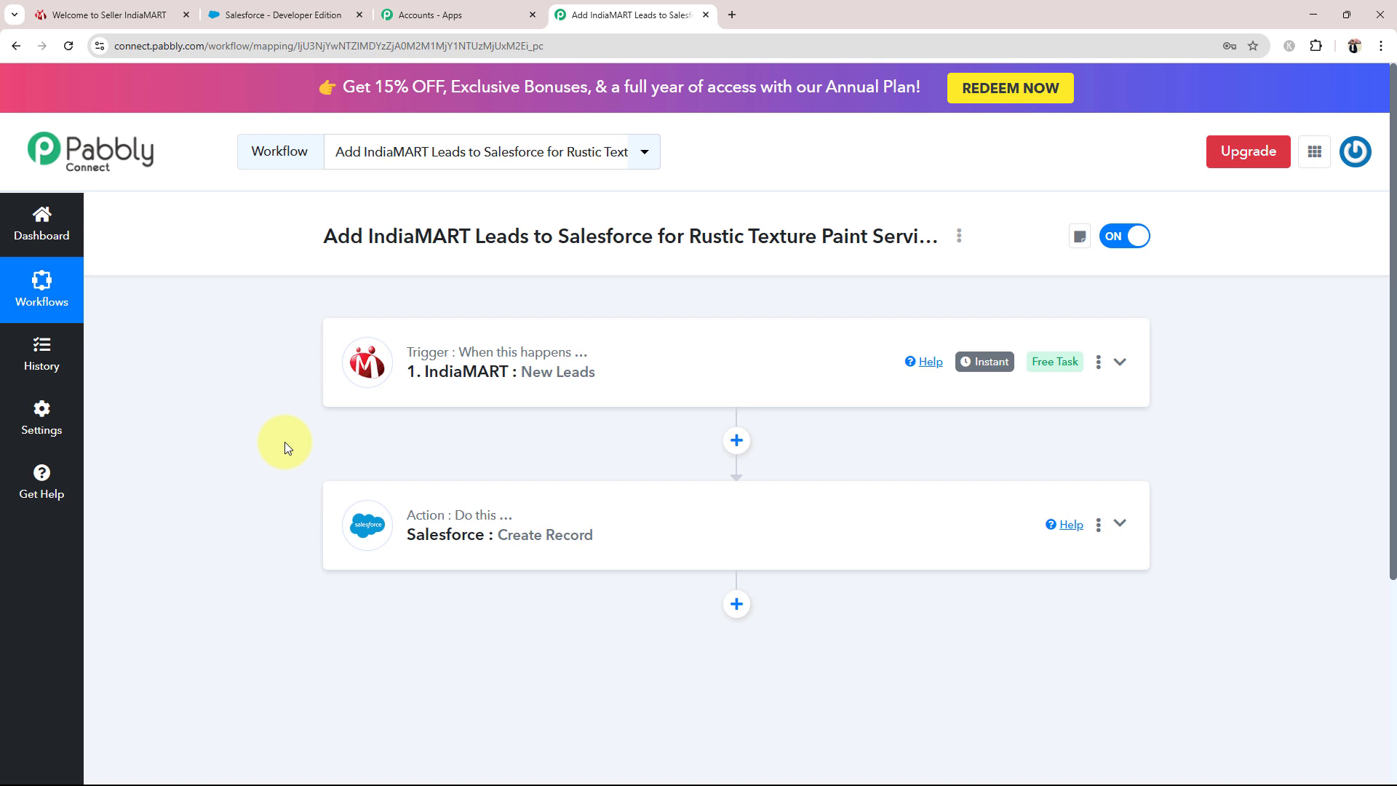
# Copy the IndiaMART trigger's webhook URL, then return to the IndiaMART seller dashboard.
pyautogui.click(468, 386)
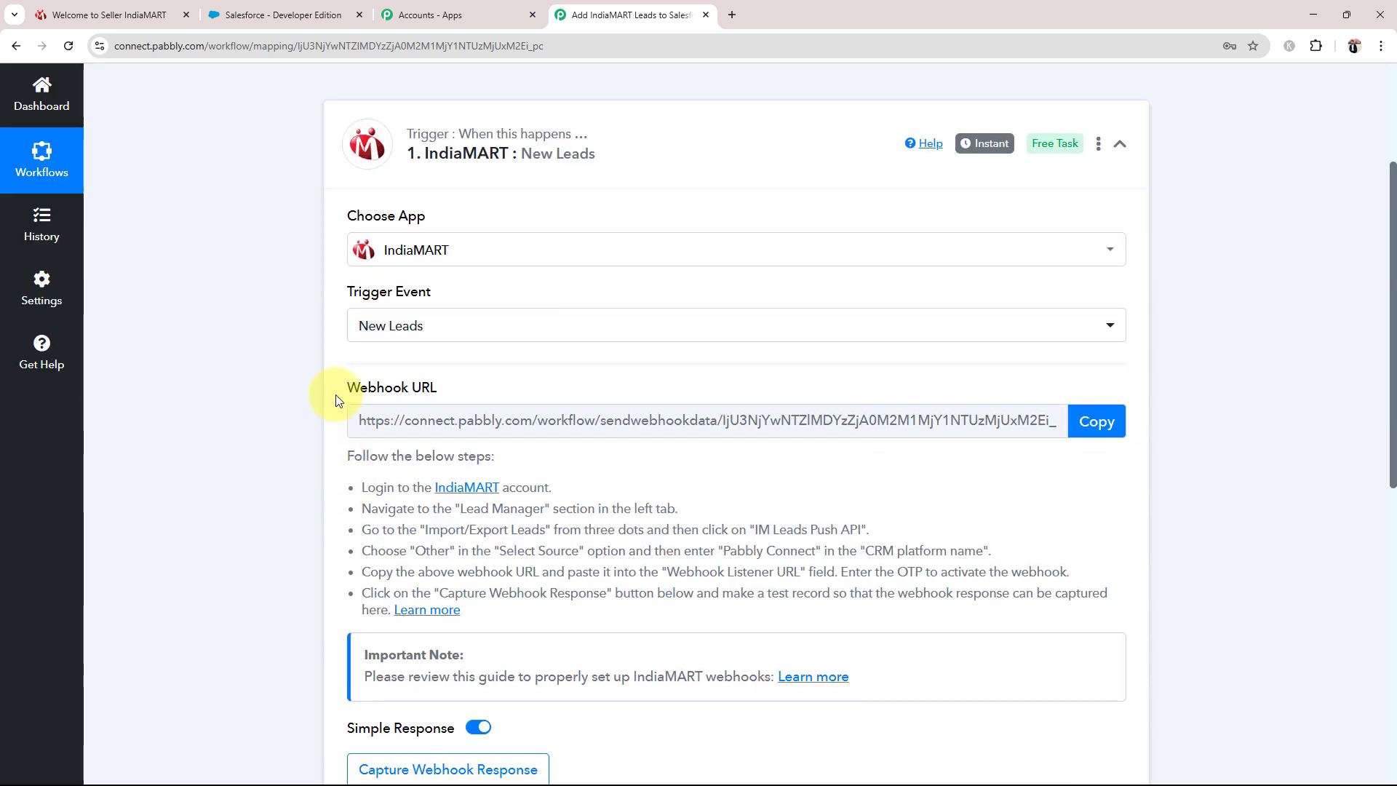
pyautogui.moveTo(337, 396); pyautogui.dragTo(409, 421)
pyautogui.click(285, 461)
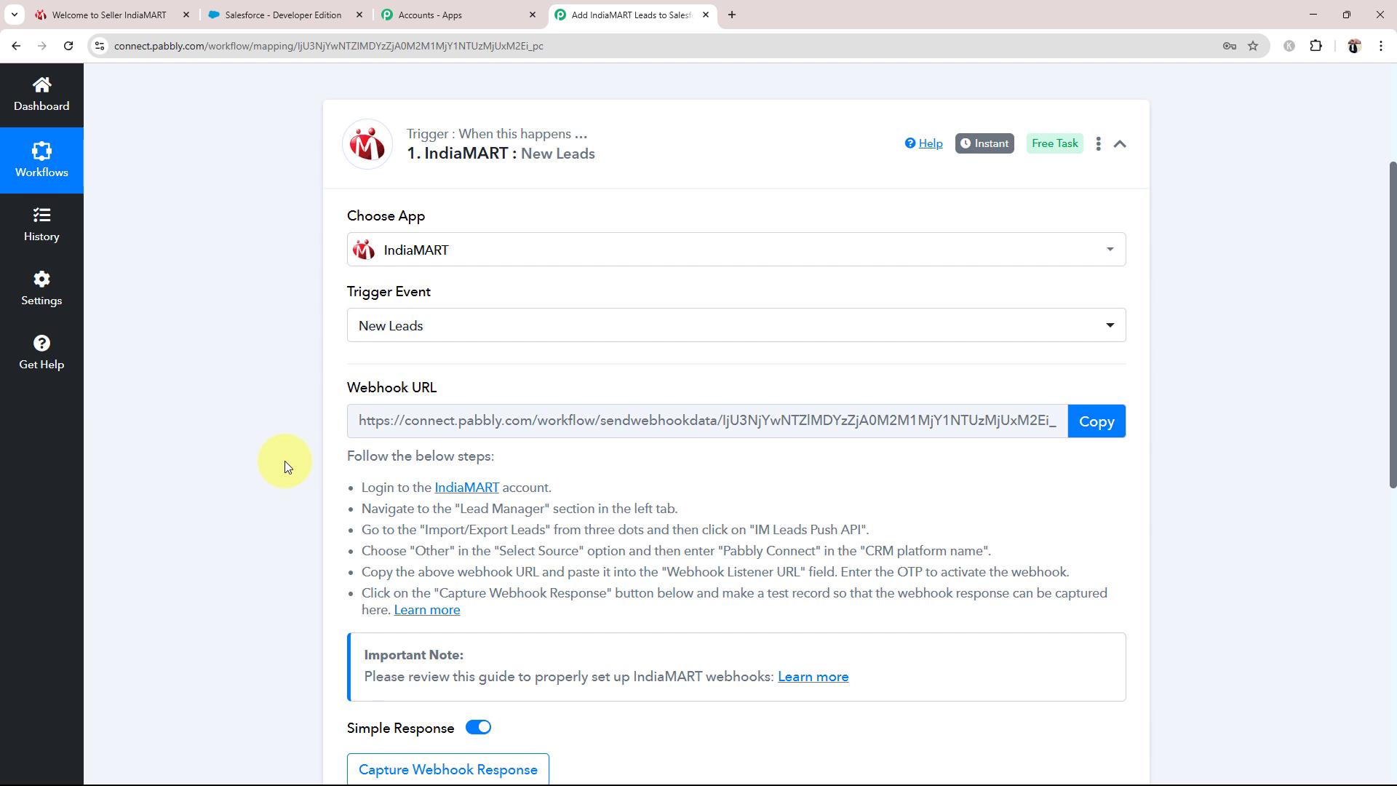
pyautogui.moveTo(331, 398)
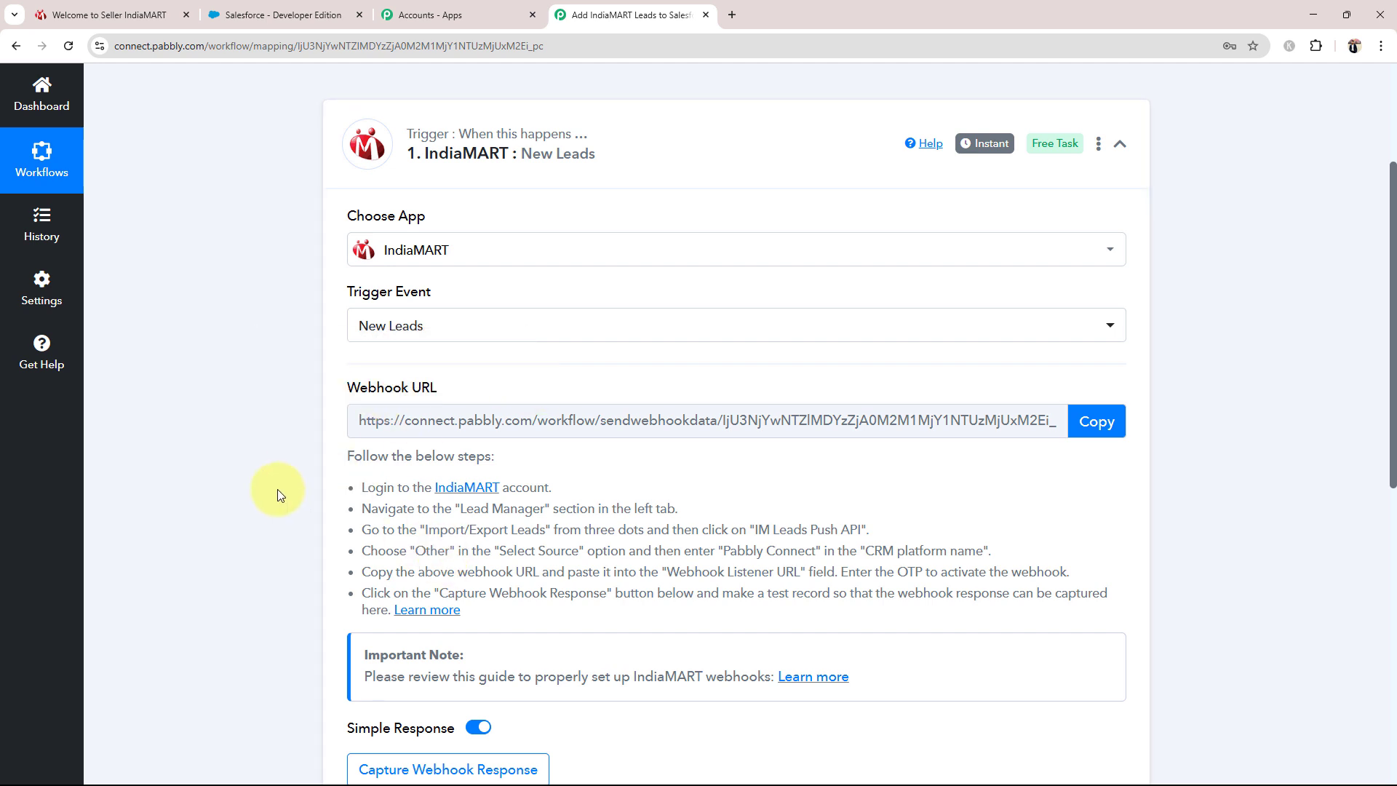
pyautogui.click(1094, 424)
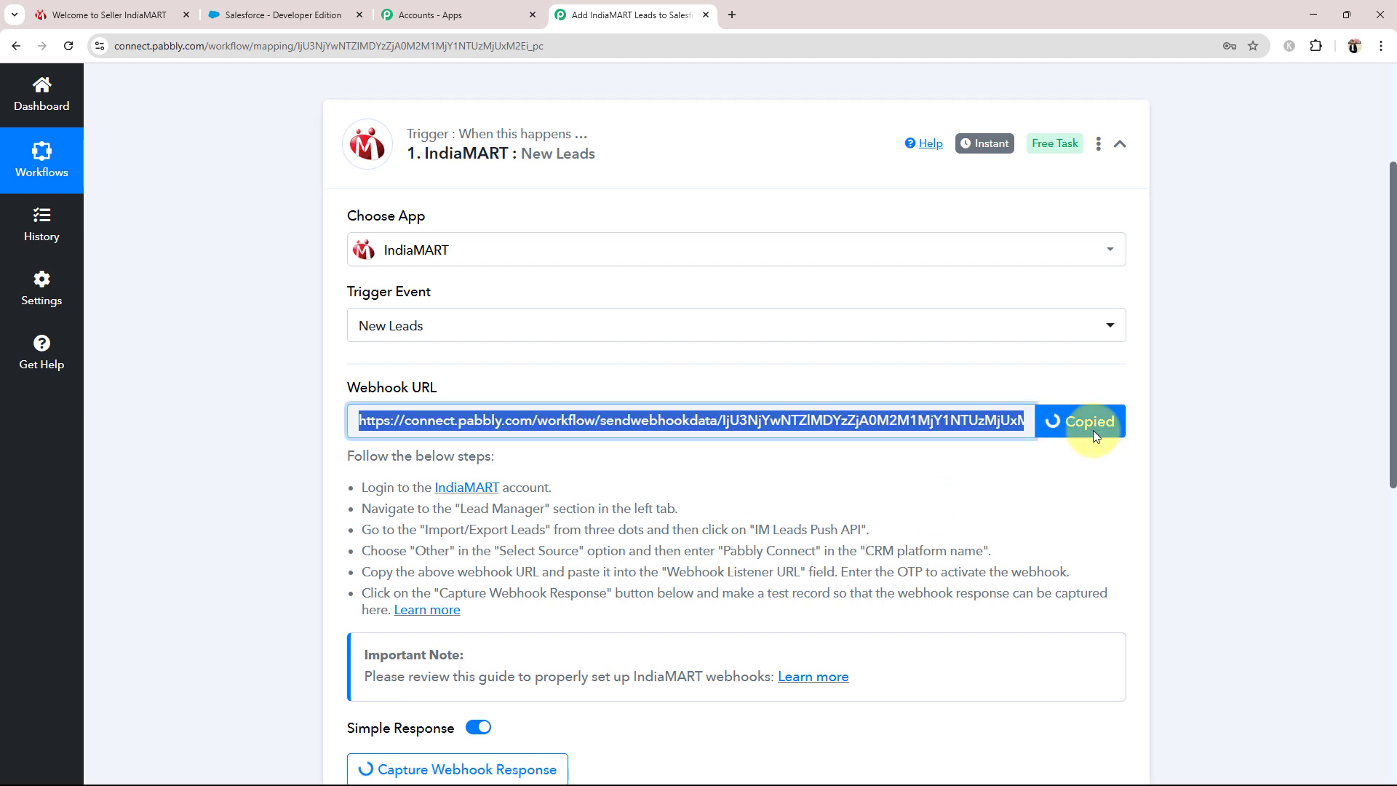
pyautogui.moveTo(362, 487); pyautogui.dragTo(565, 593)
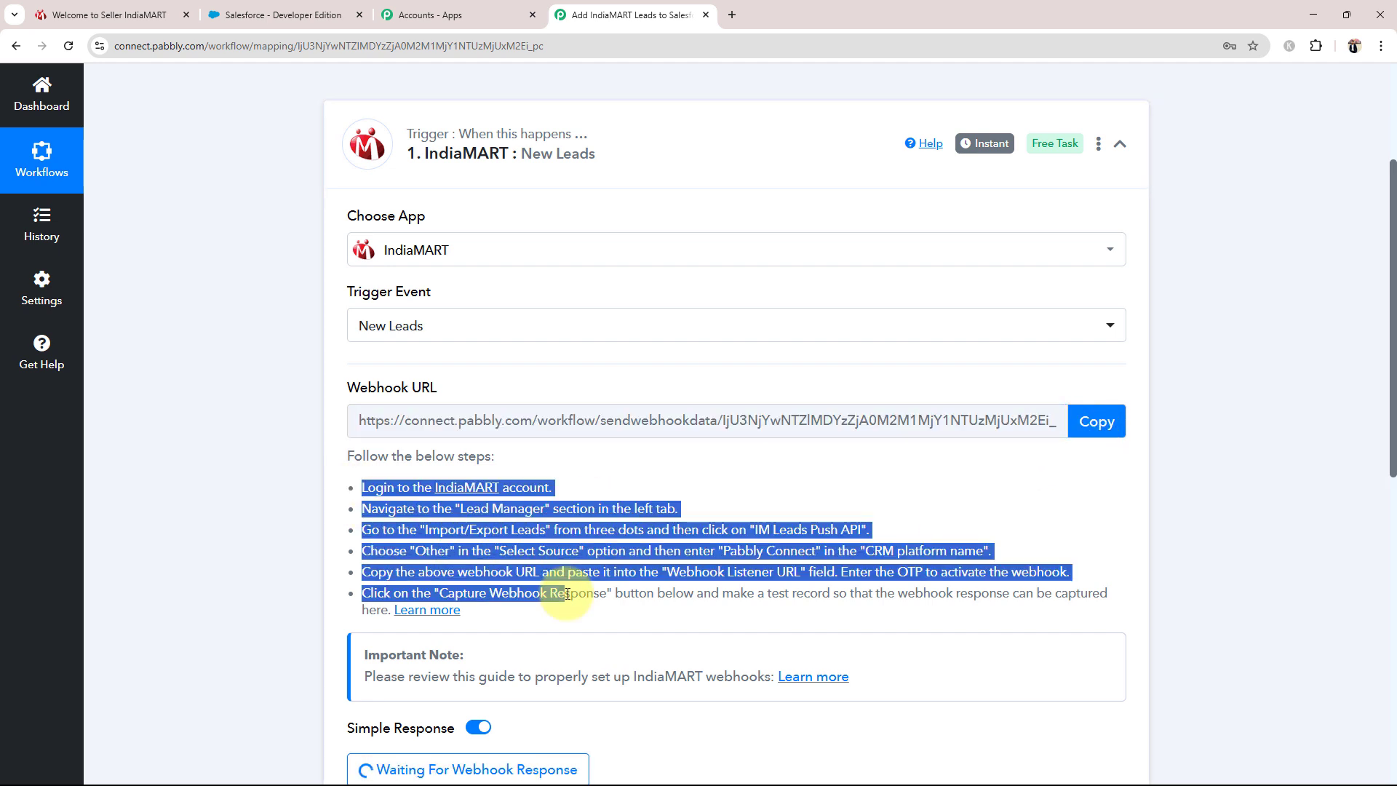
pyautogui.click(237, 516)
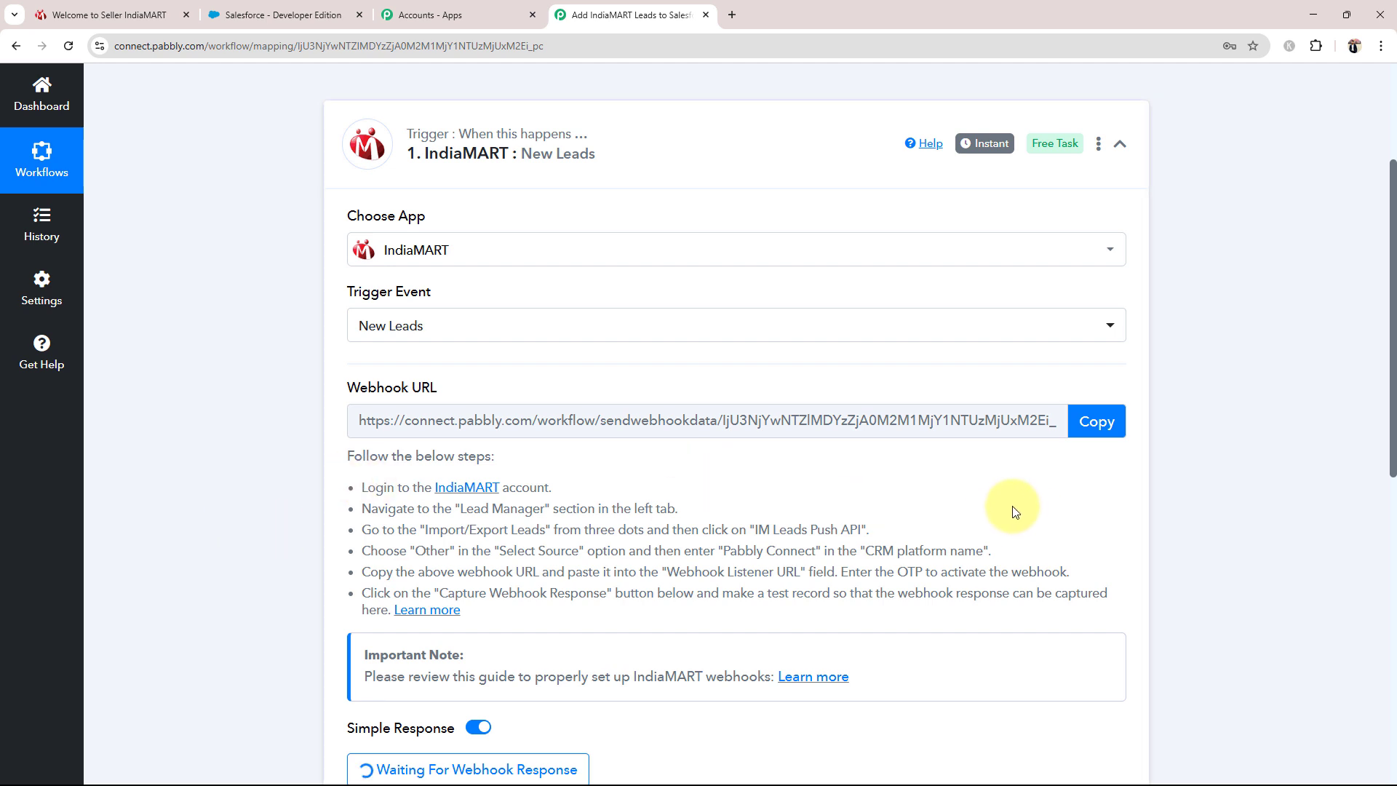
pyautogui.click(72, 15)
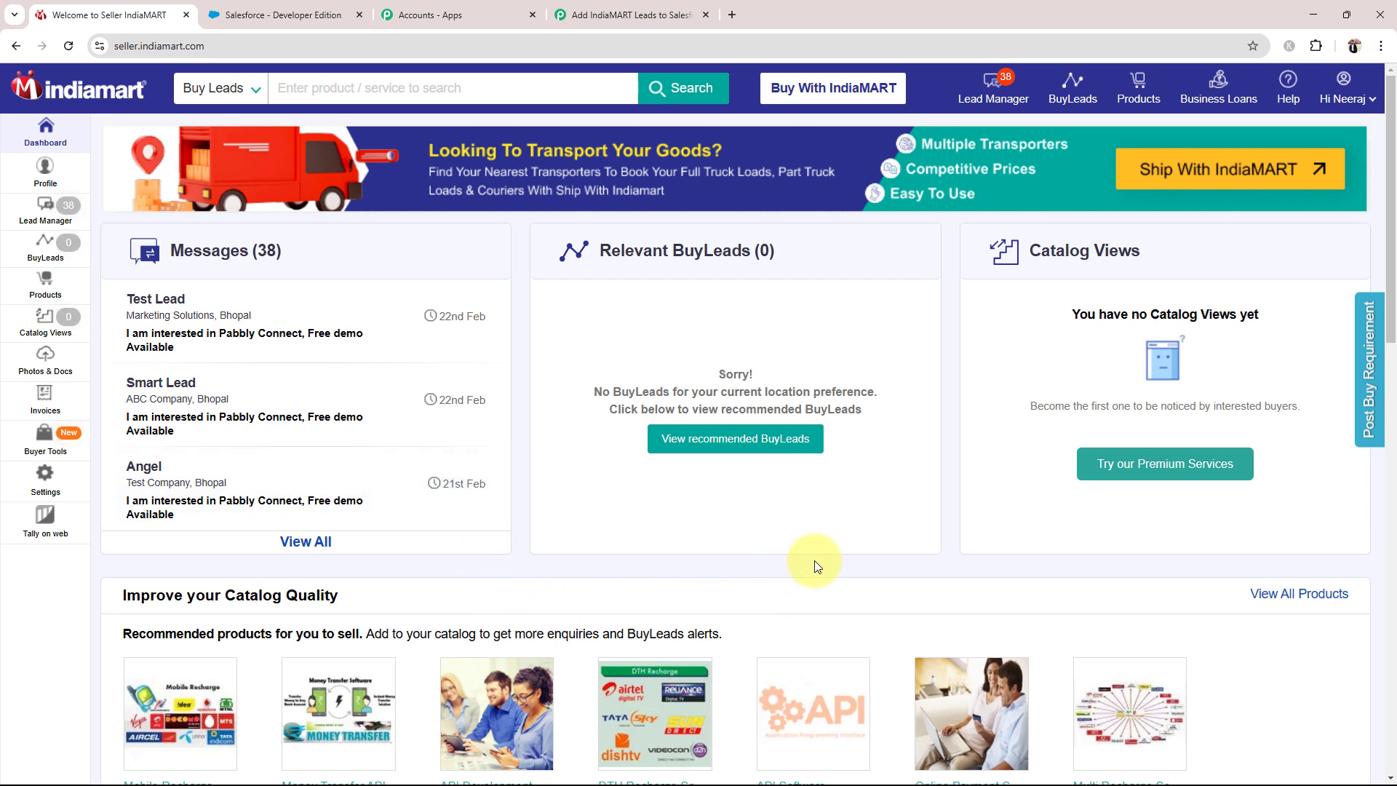
# Open Lead Manager's Push API integration page and select Other as the lead source.
pyautogui.click(58, 216)
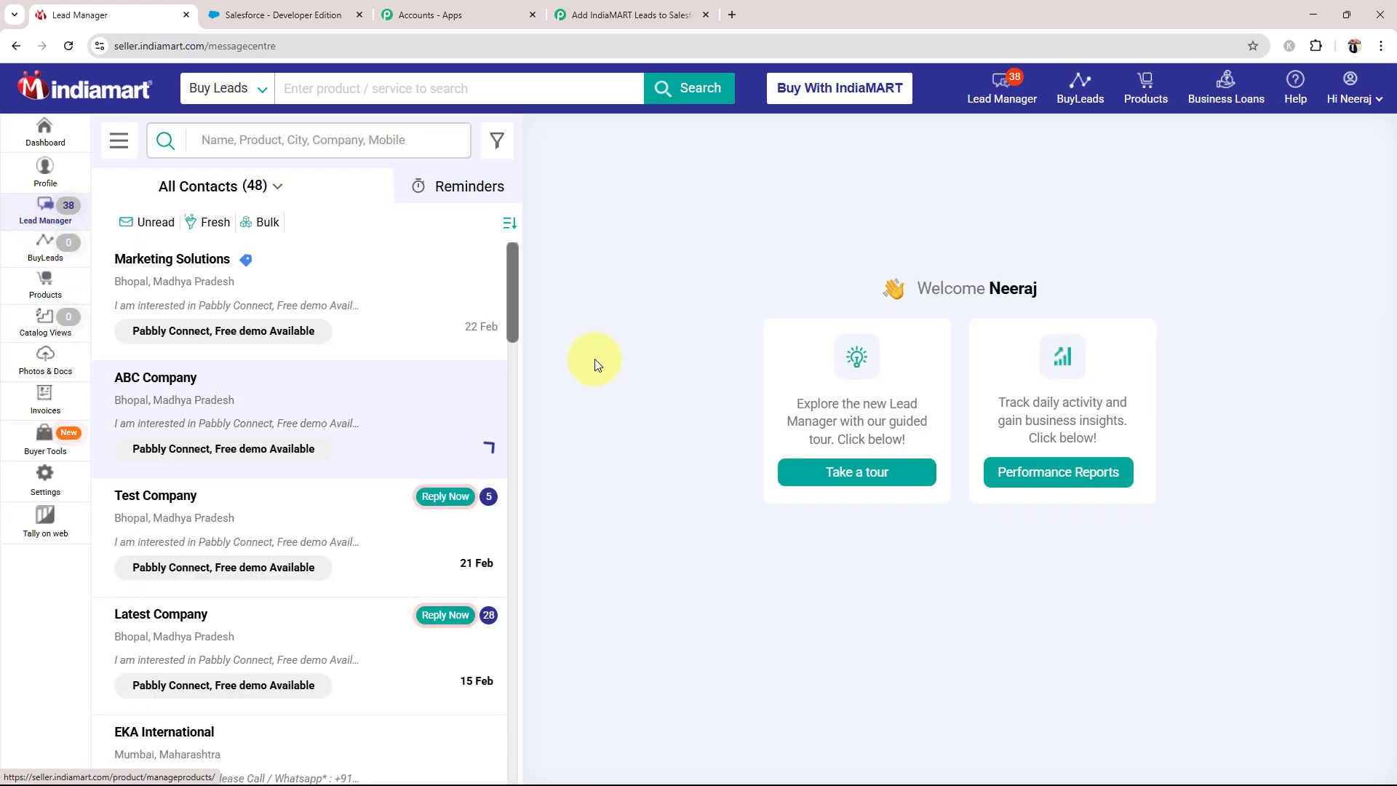
pyautogui.click(107, 149)
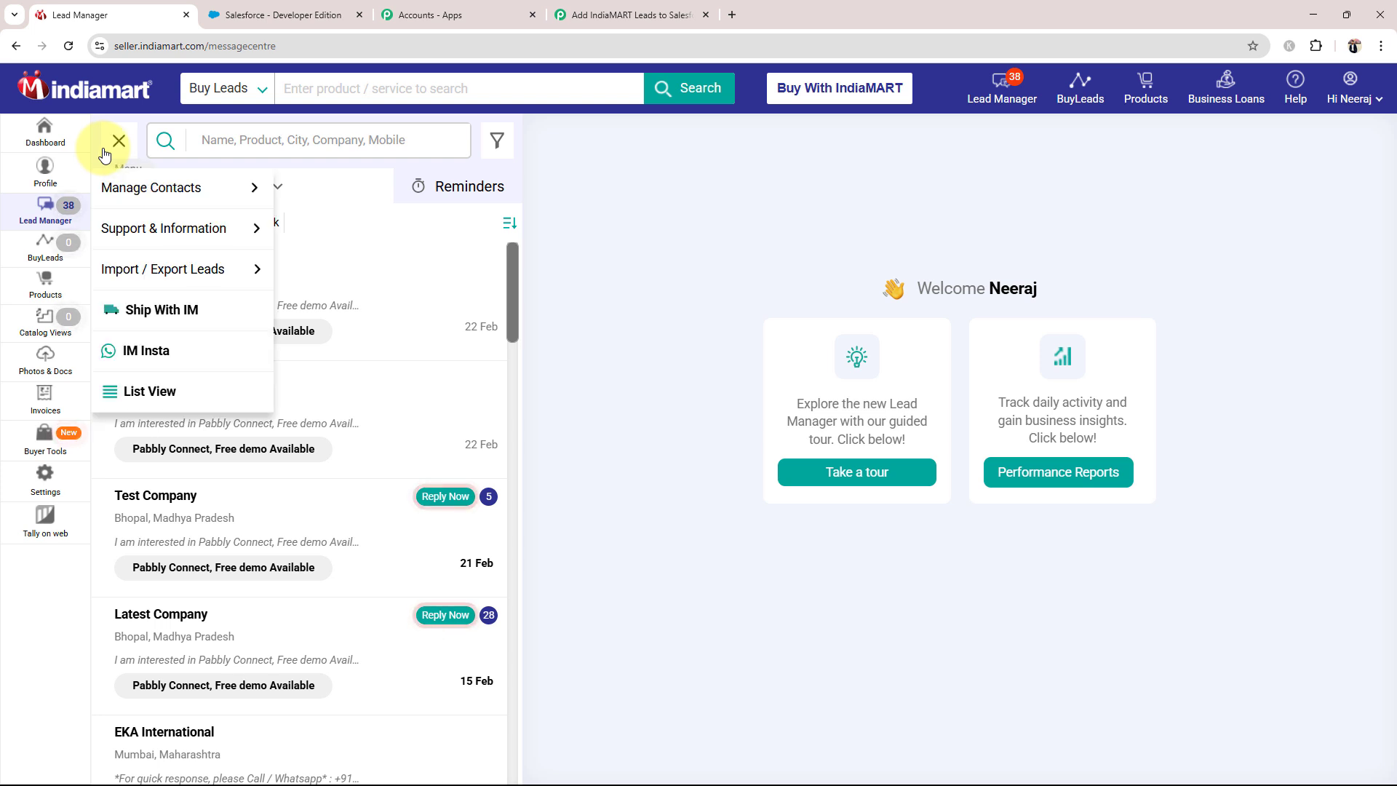
pyautogui.moveTo(121, 280)
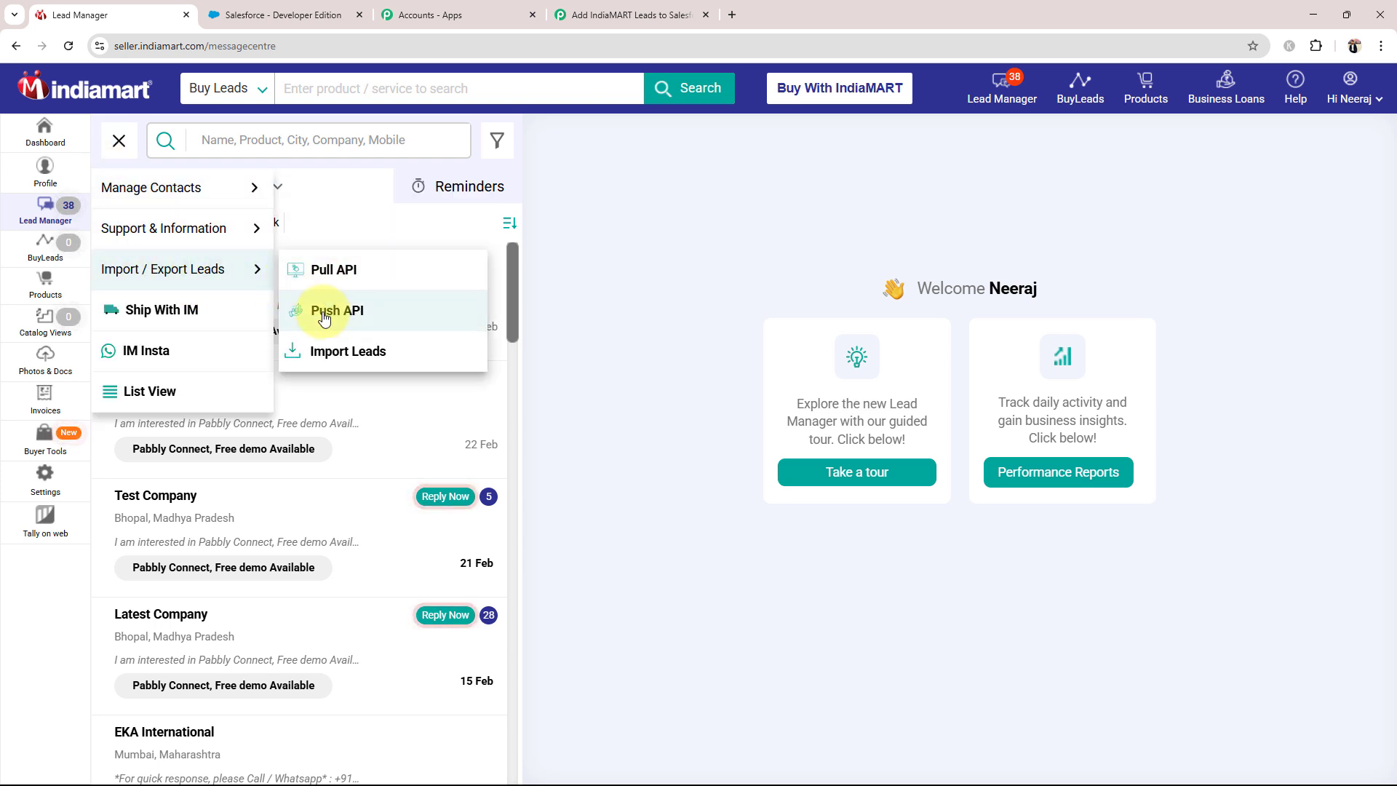
pyautogui.click(365, 322)
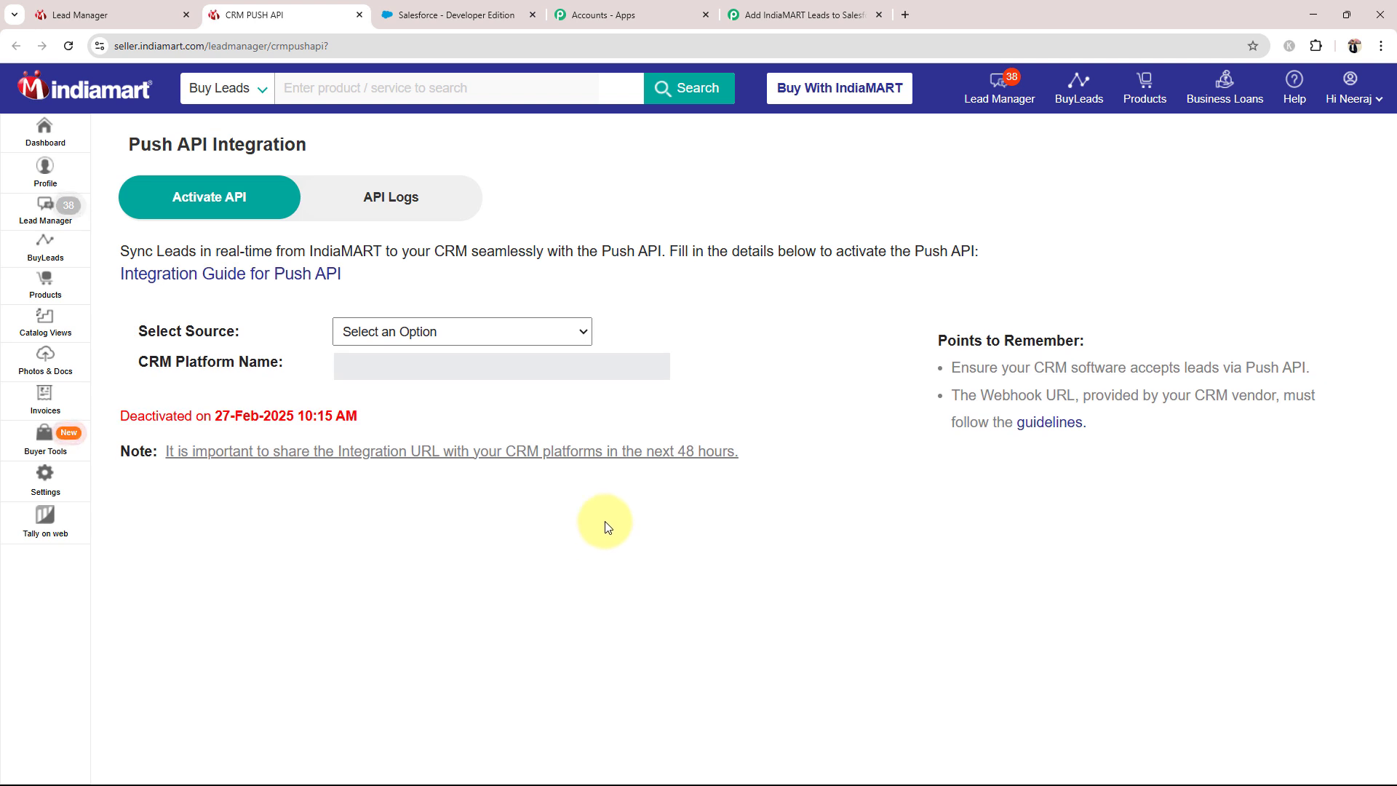
pyautogui.click(372, 333)
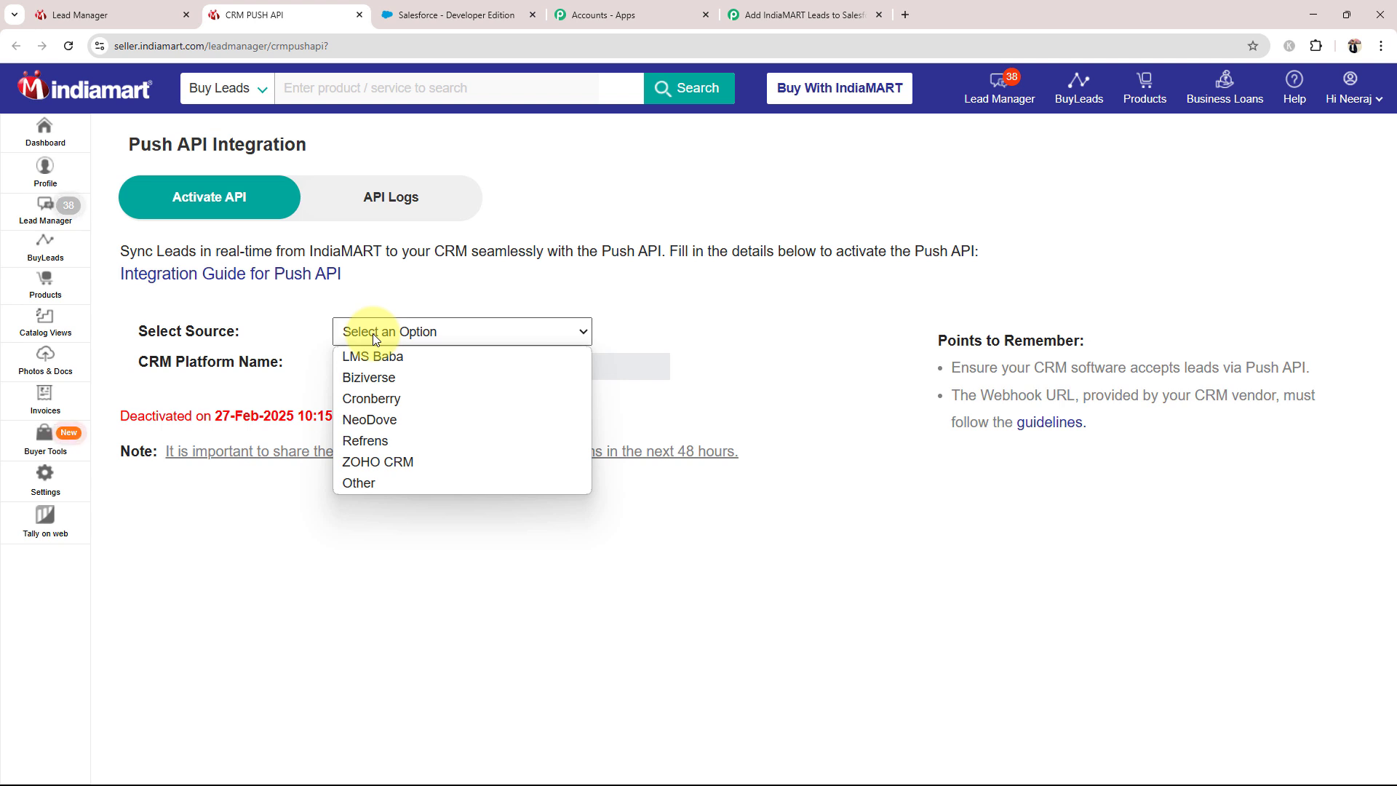
pyautogui.click(358, 483)
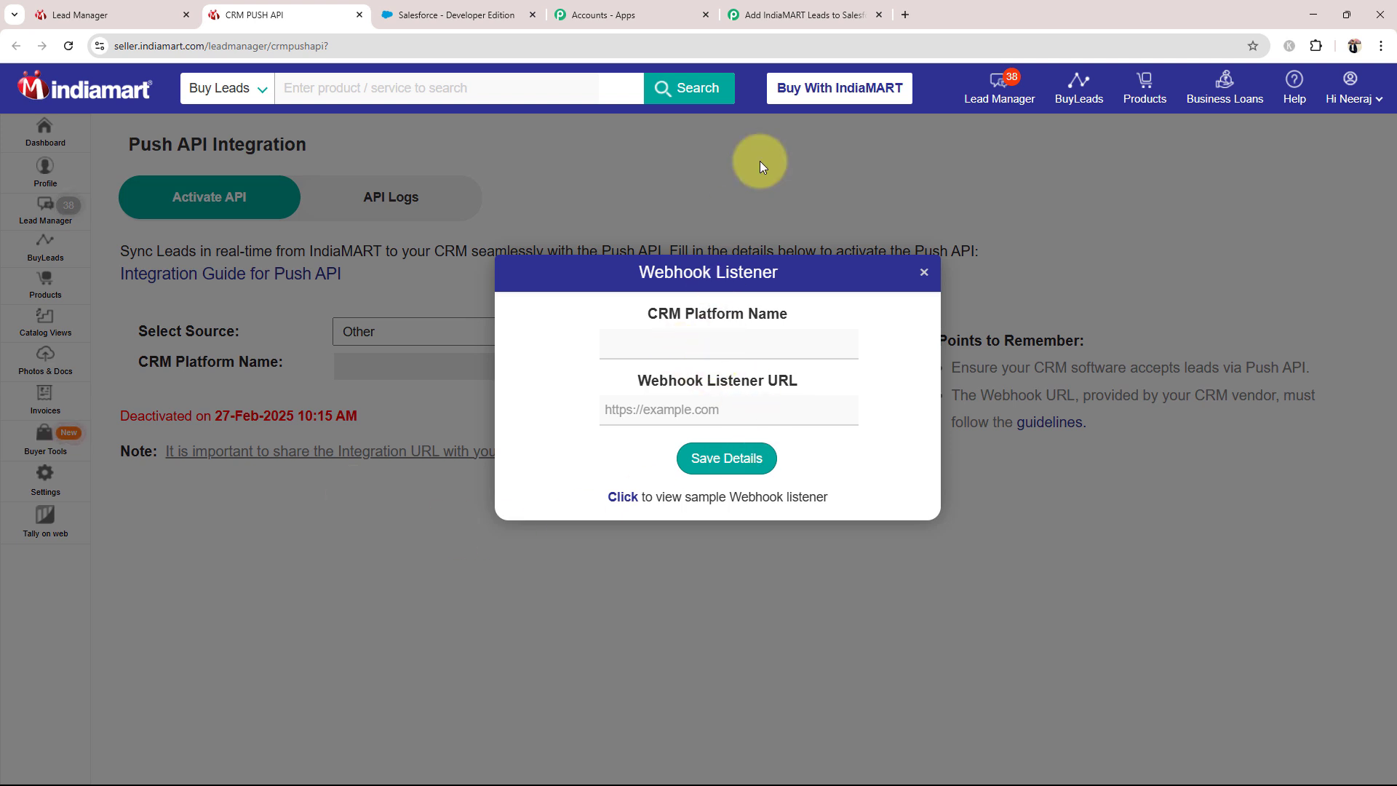
# Enter Pabbly Connect as the CRM platform, paste the Pabbly webhook URL, and save the details.
pyautogui.click(665, 350)
pyautogui.click(695, 387)
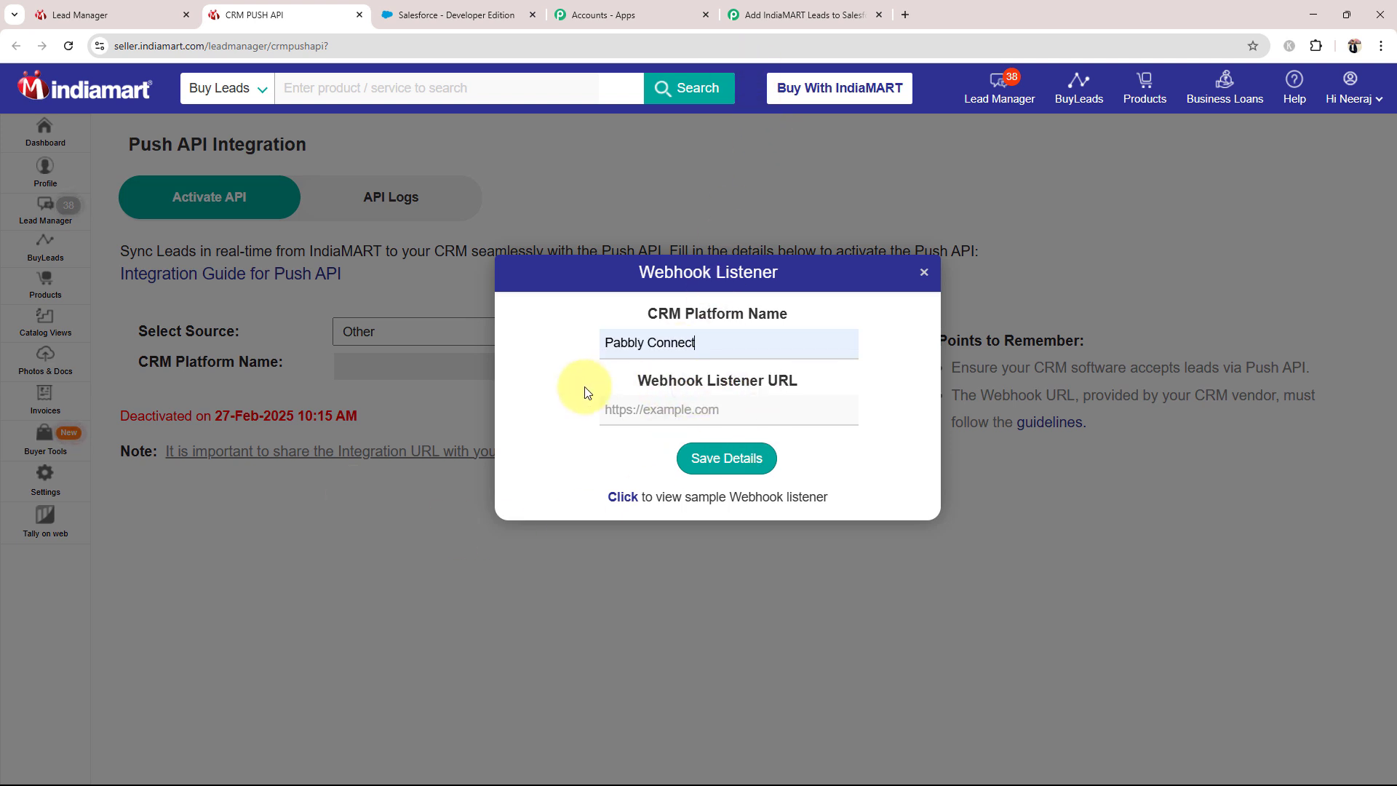
pyautogui.click(664, 409)
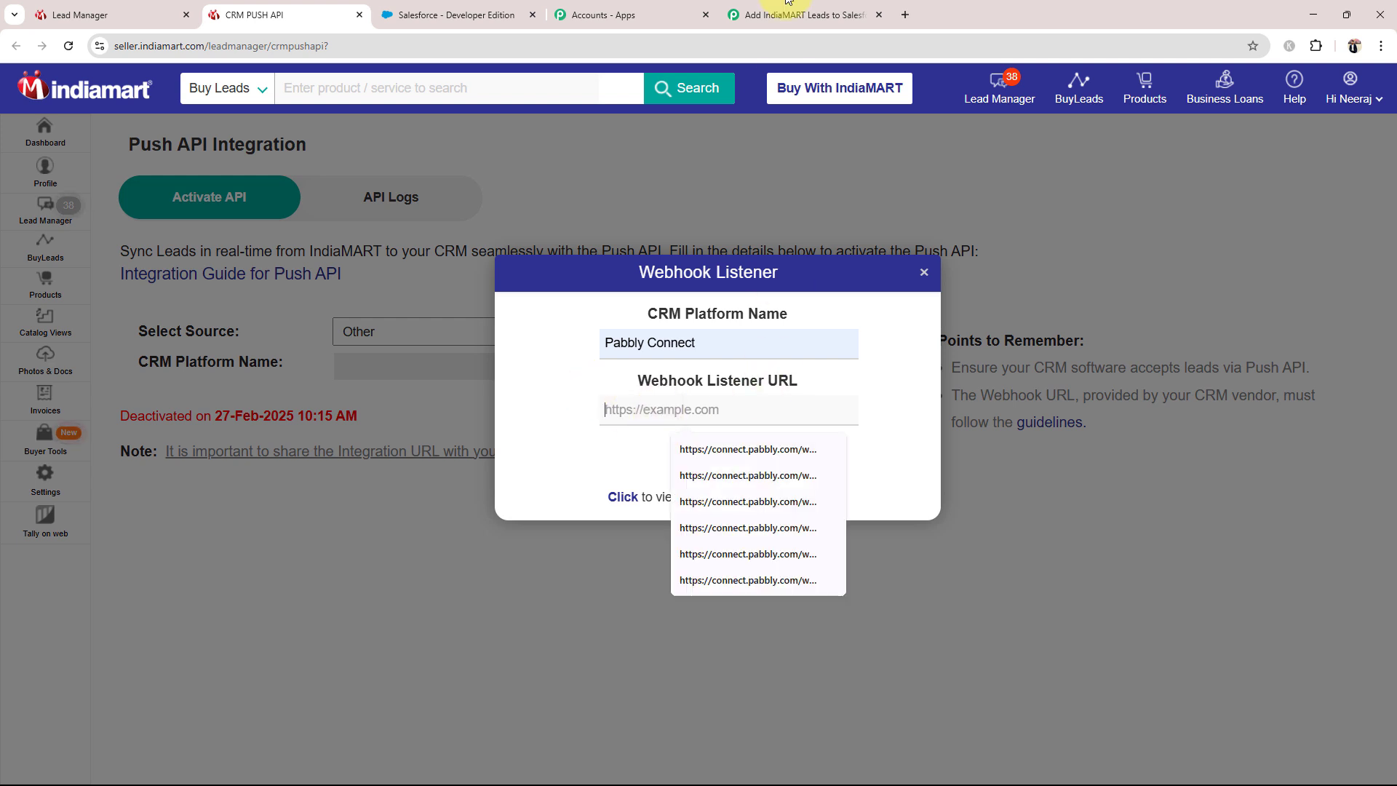
pyautogui.click(800, 14)
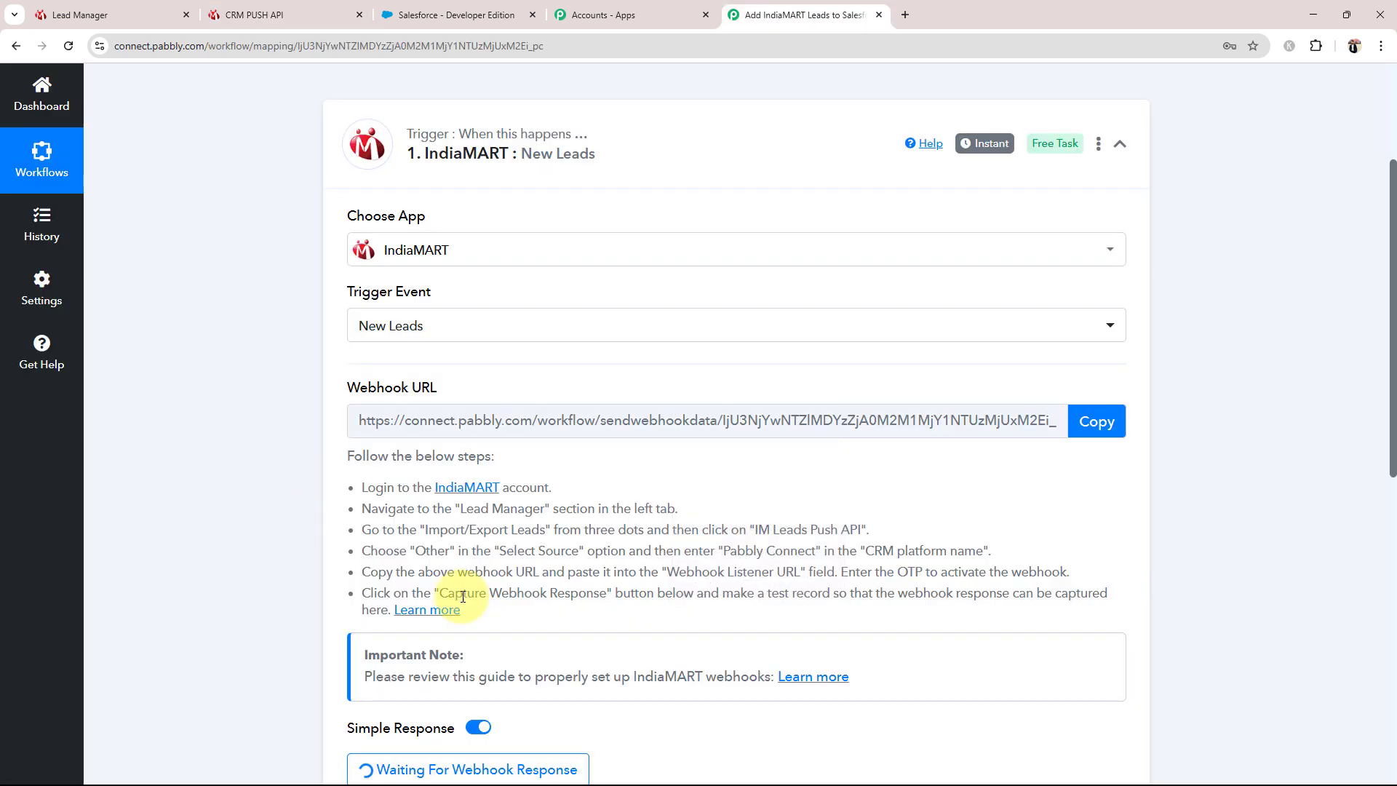
pyautogui.click(1108, 430)
pyautogui.click(258, 14)
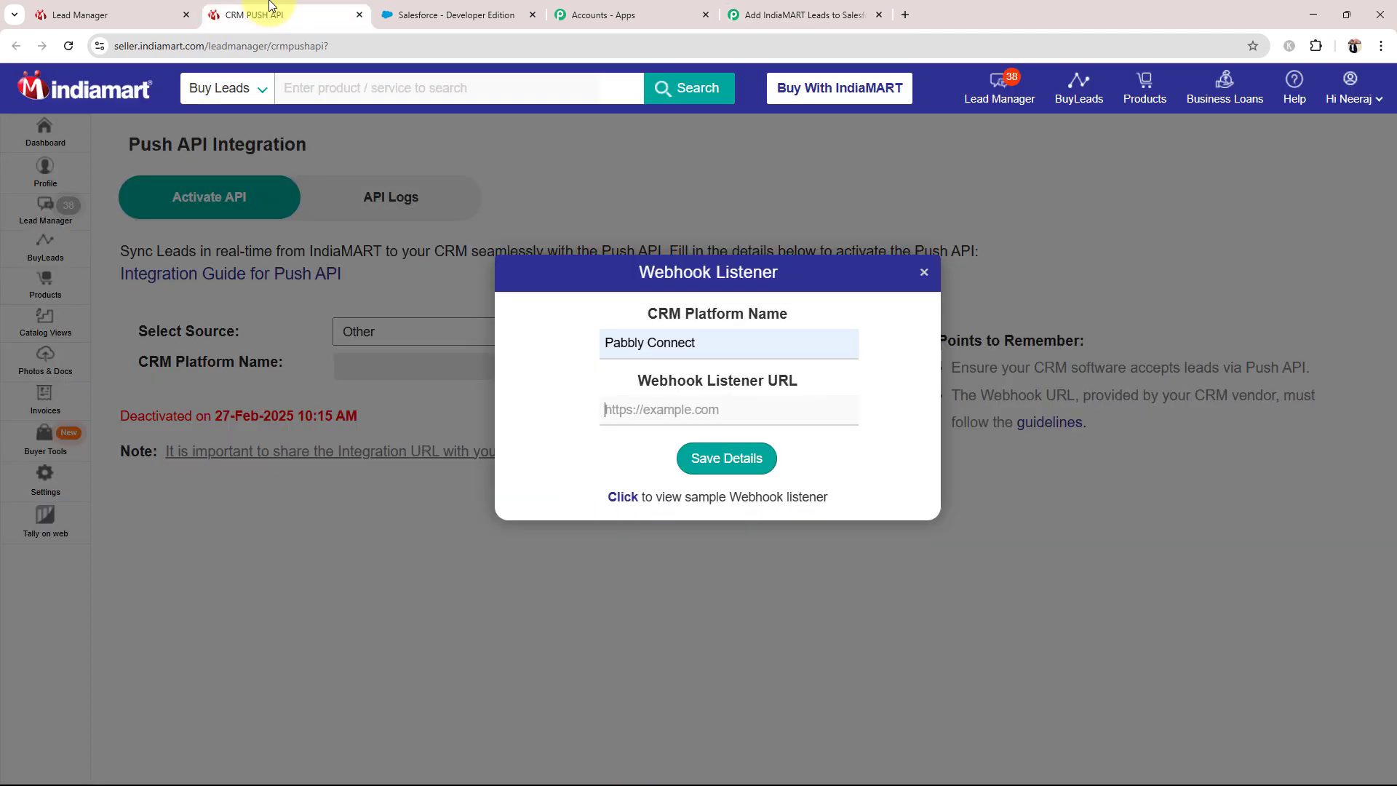
pyautogui.hotkey('ctrl', 'v')
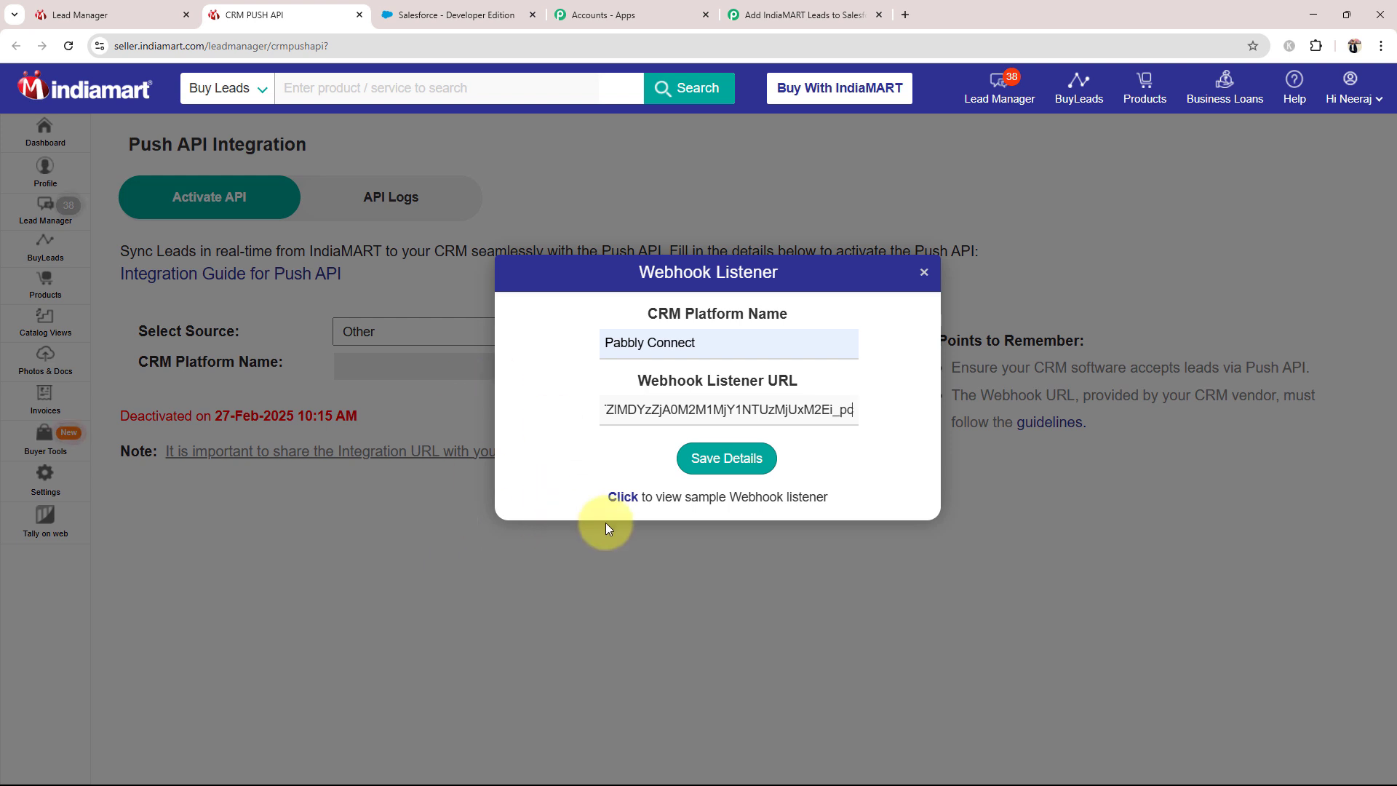
pyautogui.click(747, 461)
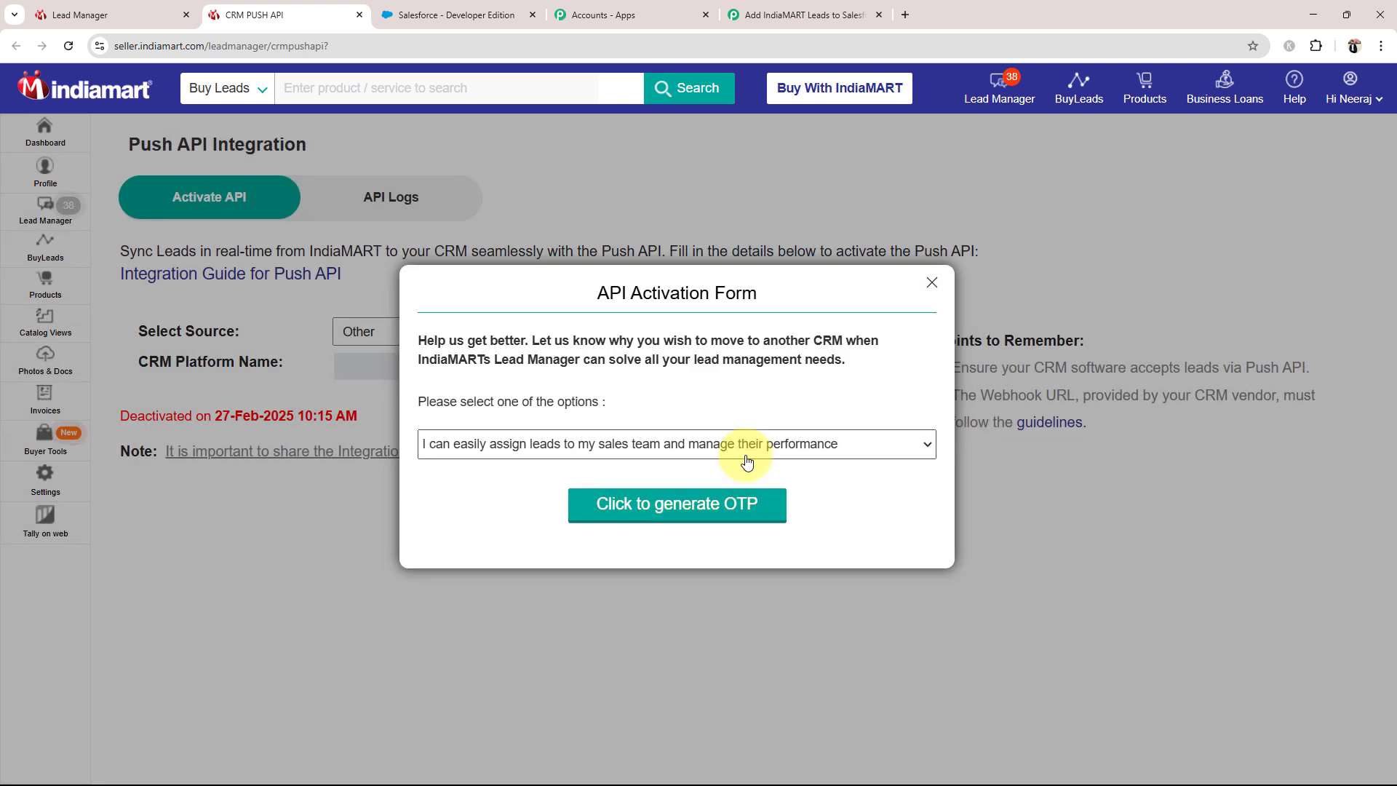
# Choose the dialer and automation features reason, then activate the API with the one-time password.
pyautogui.click(539, 447)
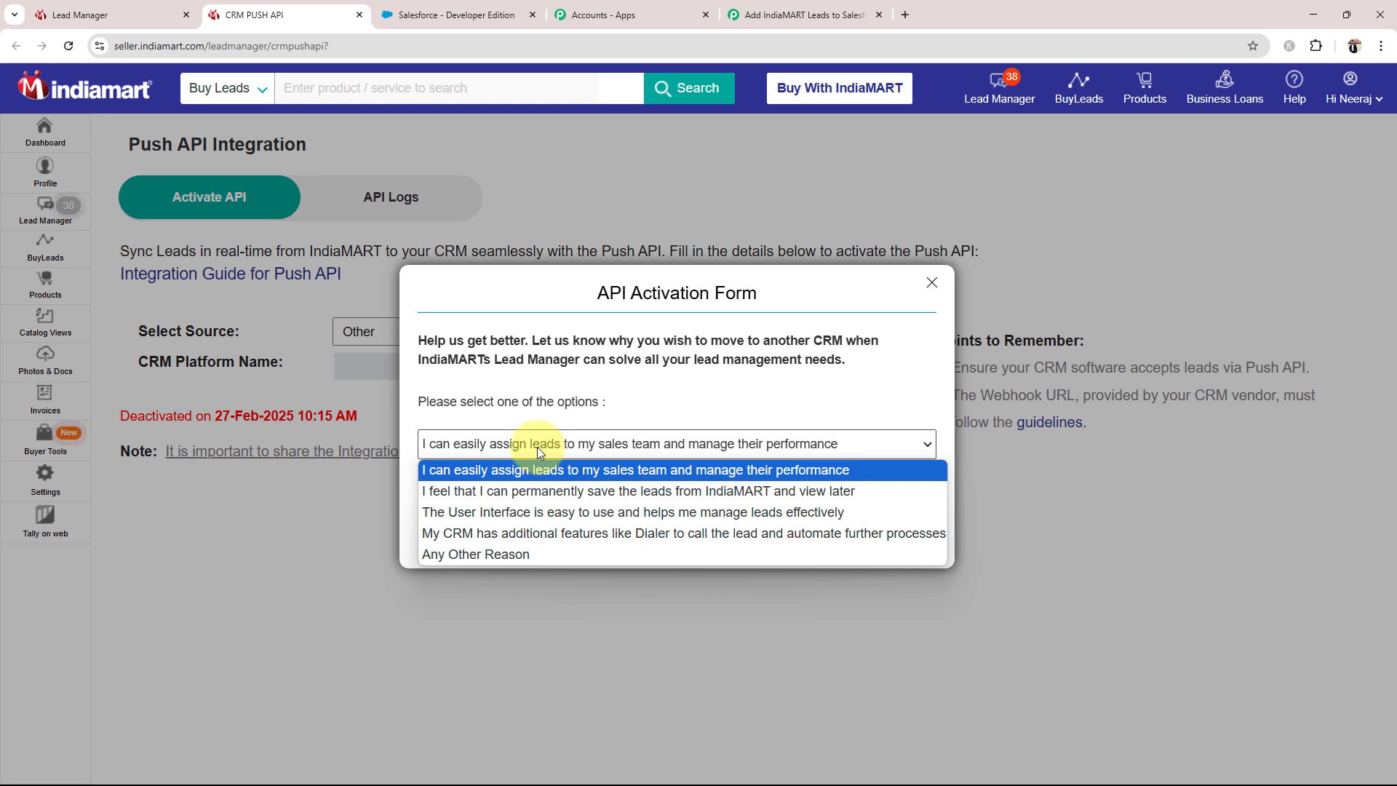
pyautogui.click(512, 534)
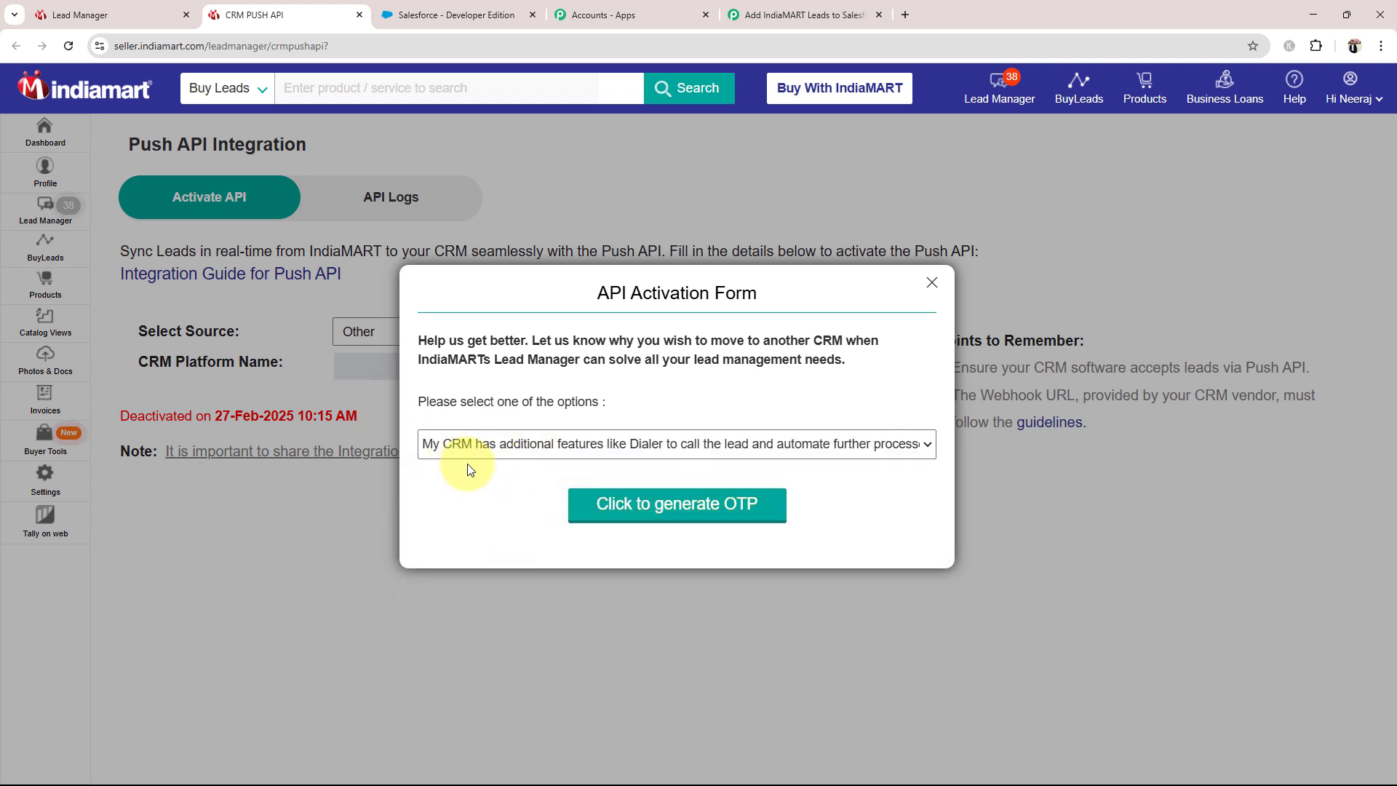
pyautogui.click(750, 505)
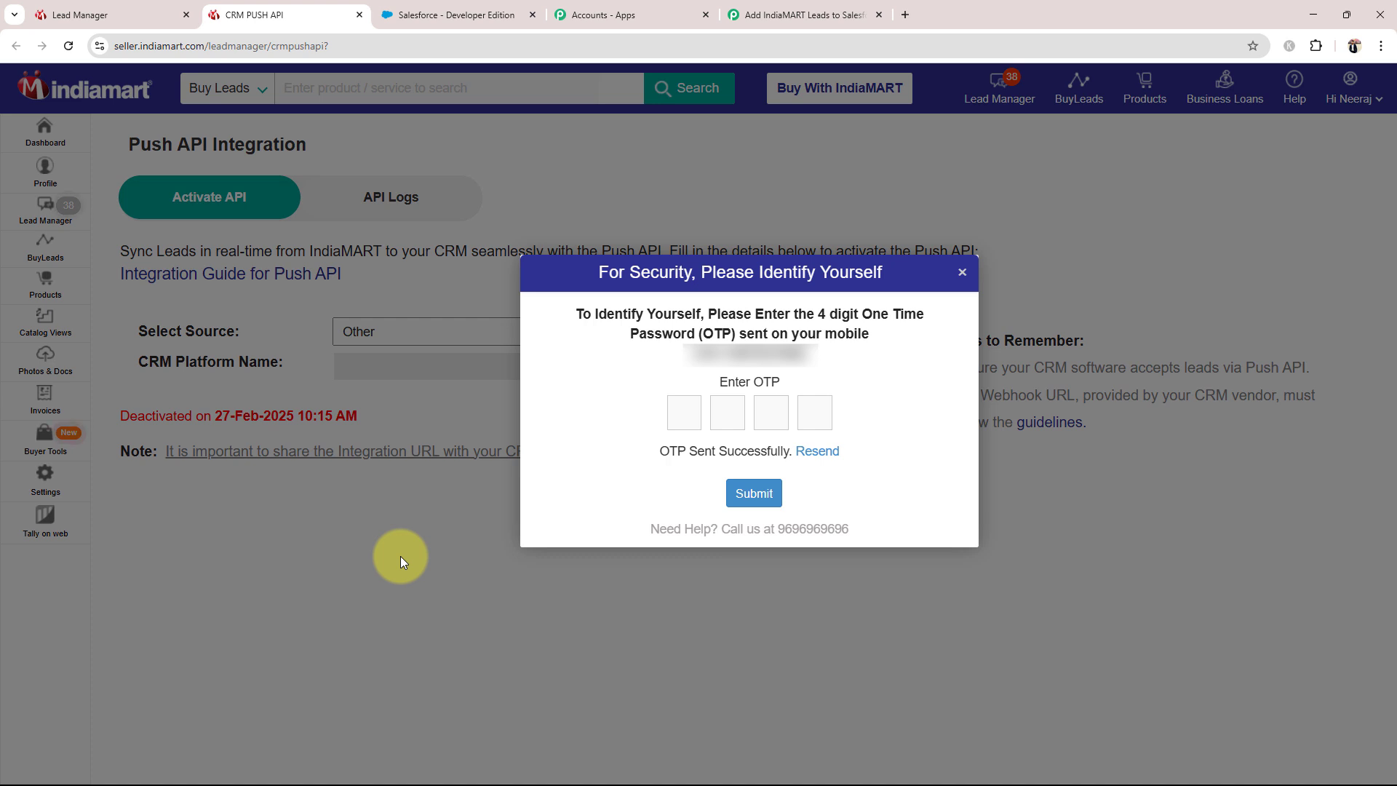
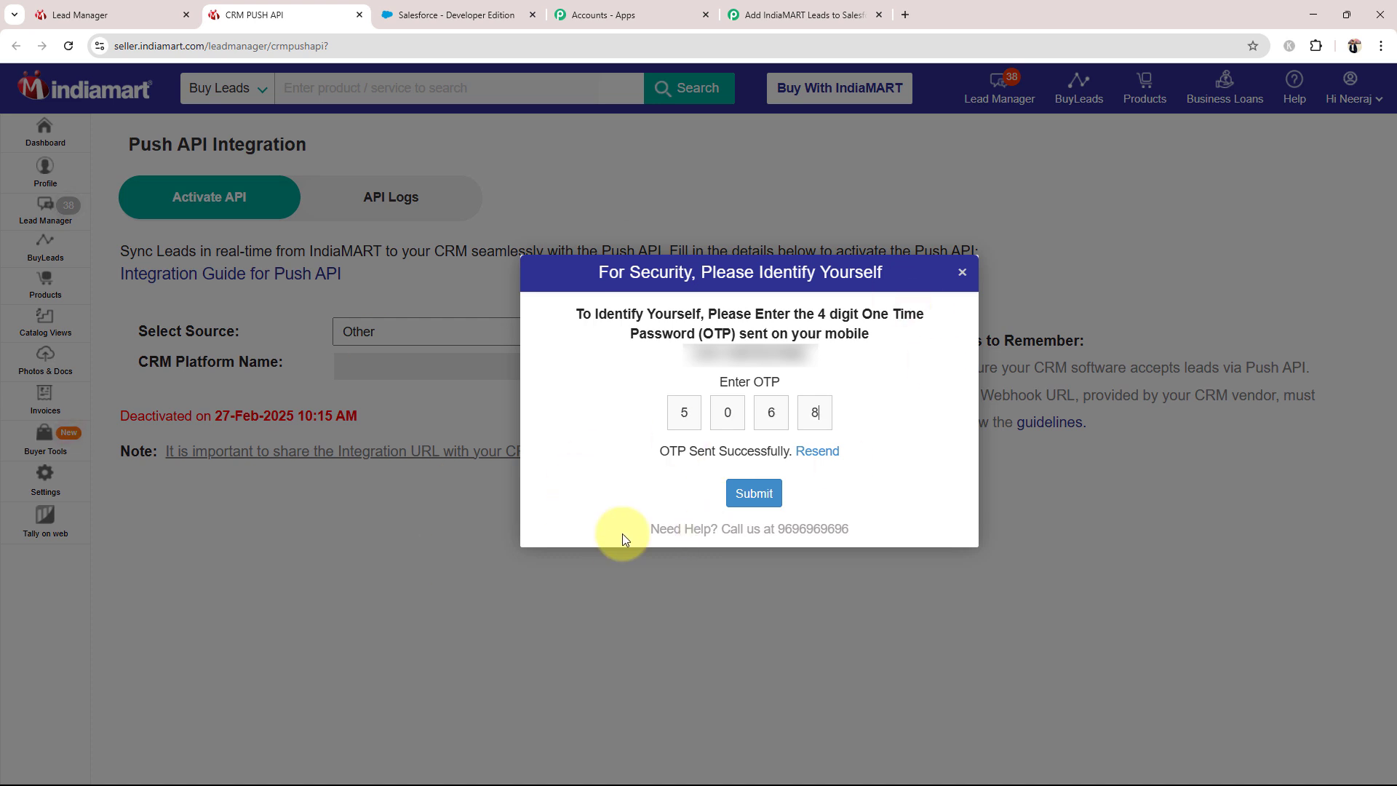
pyautogui.click(741, 494)
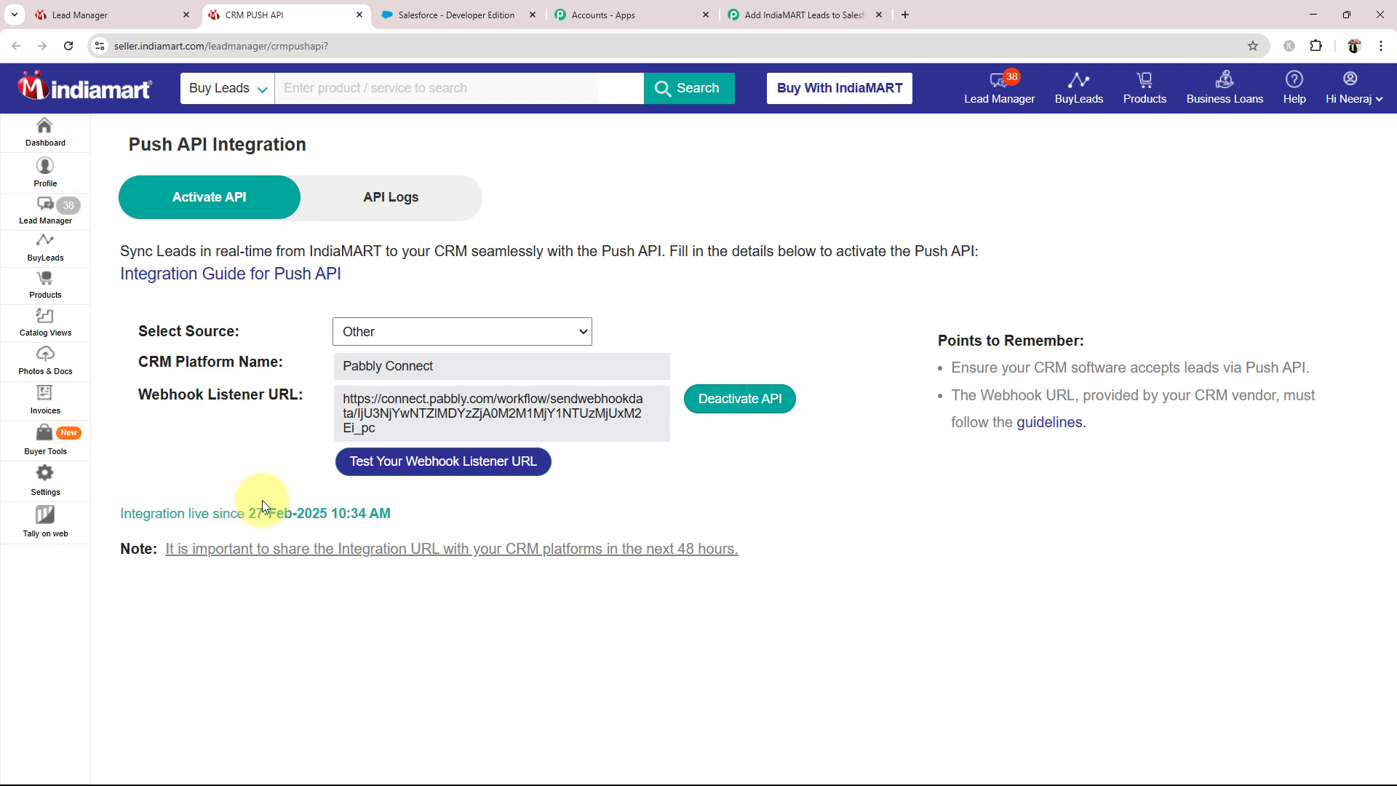
# Check the waiting Pabbly workflow, then view IndiaMART's Push API page with the Pabbly URL active.
pyautogui.click(806, 14)
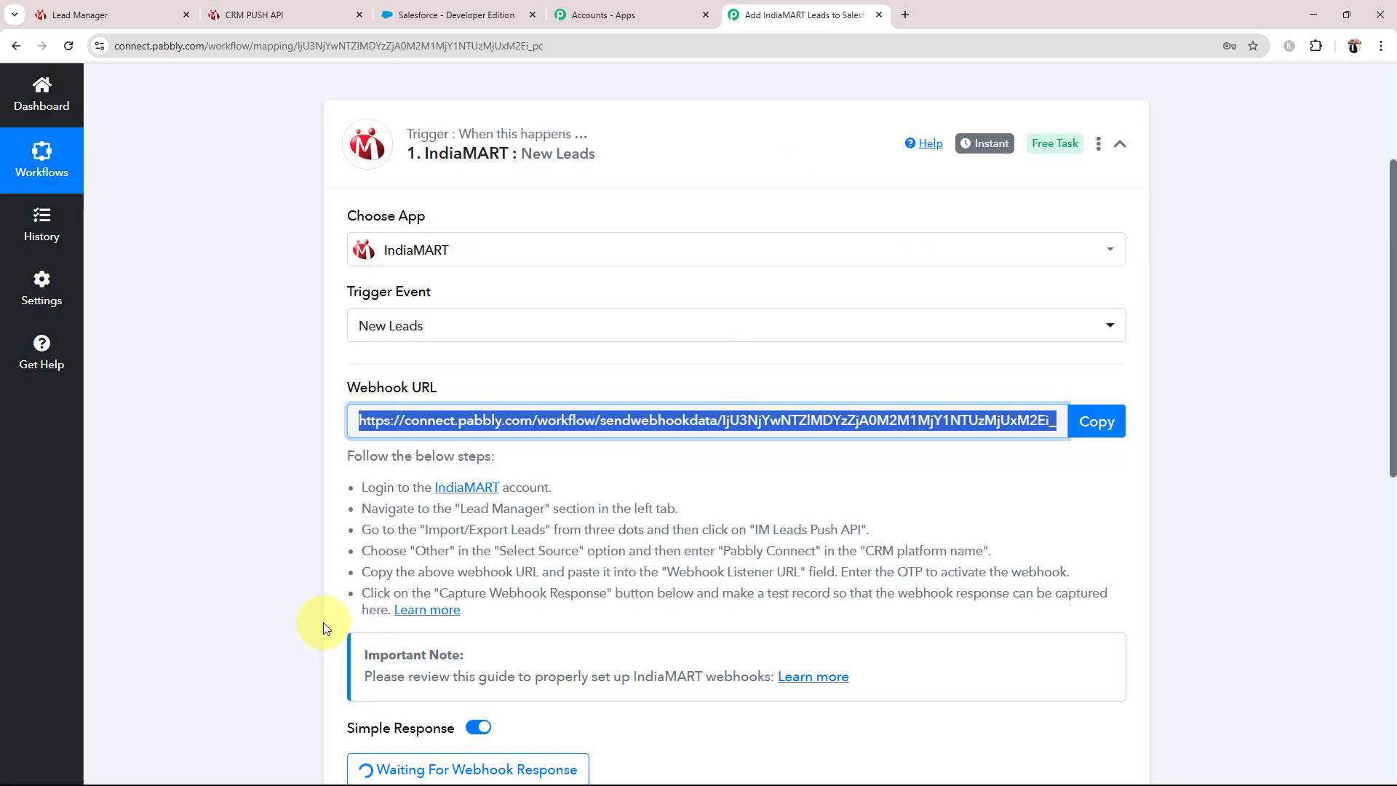
pyautogui.scroll(-4, 287, 633)
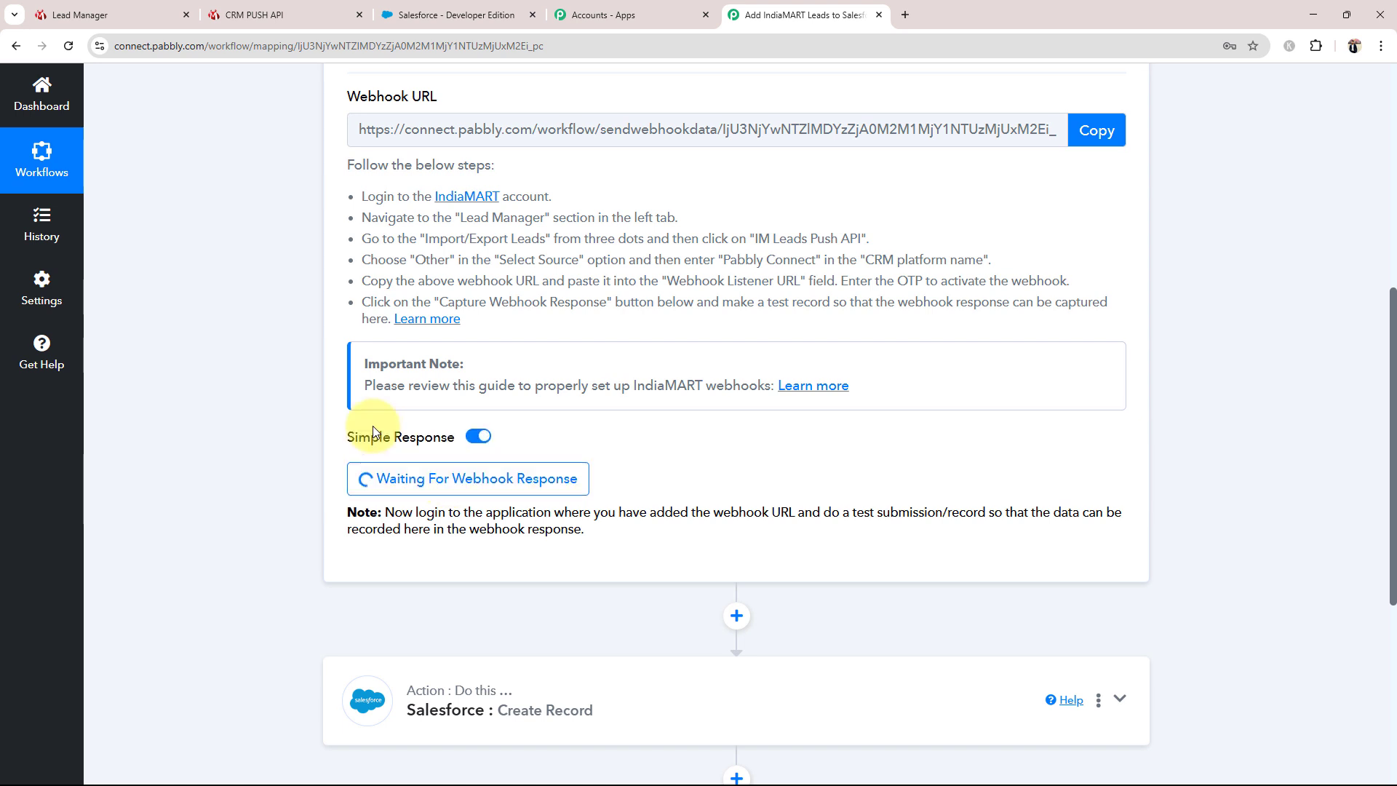
pyautogui.scroll(3, 399, 275)
pyautogui.scroll(-1, 272, 489)
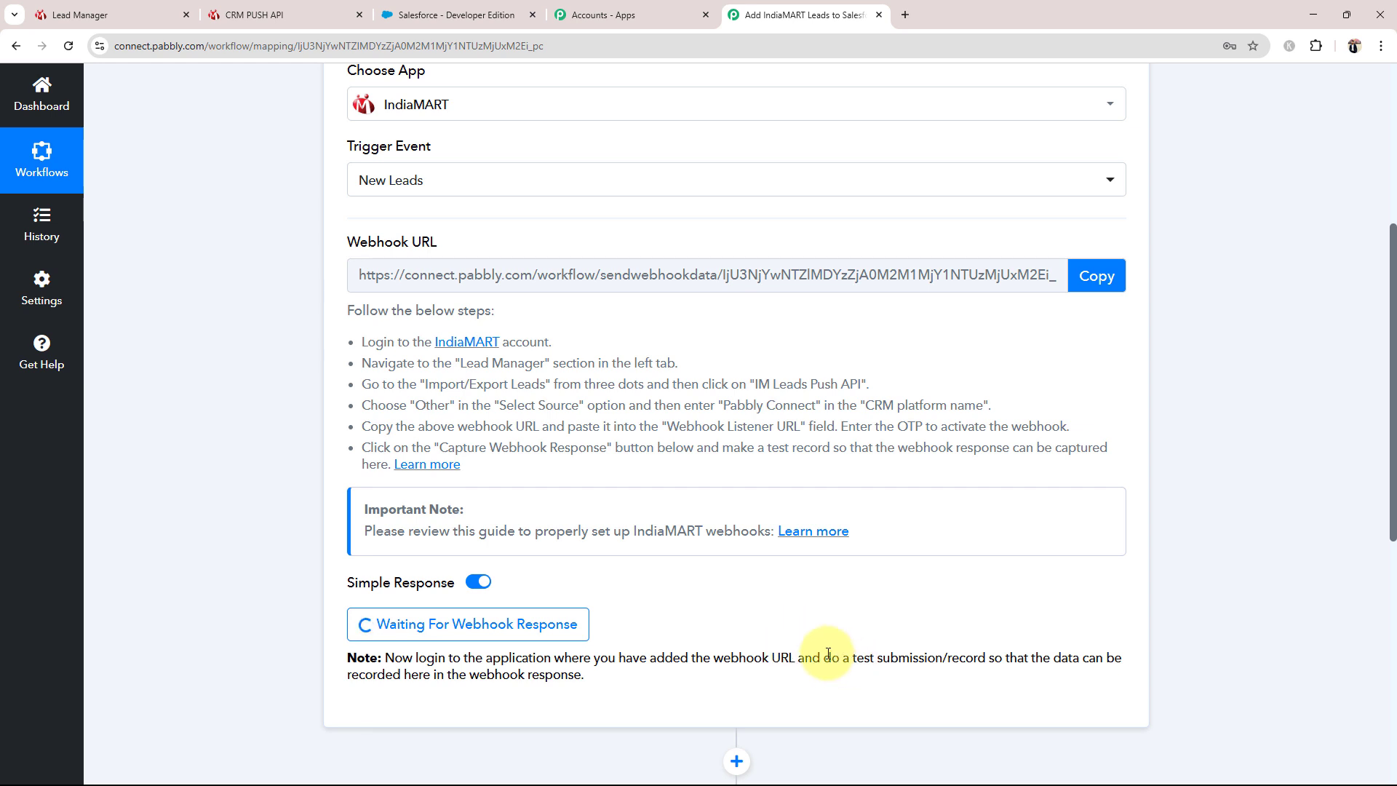
pyautogui.click(264, 6)
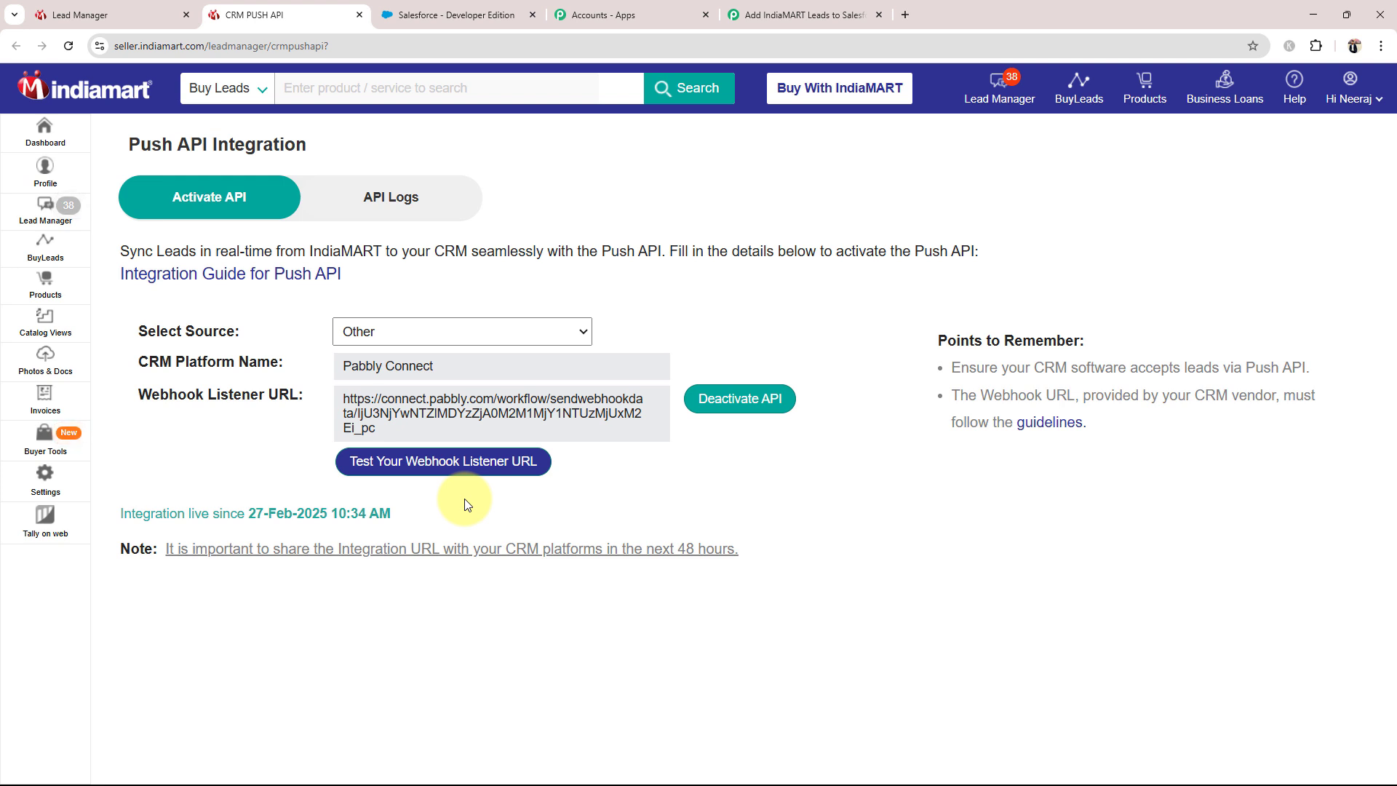
pyautogui.click(815, 15)
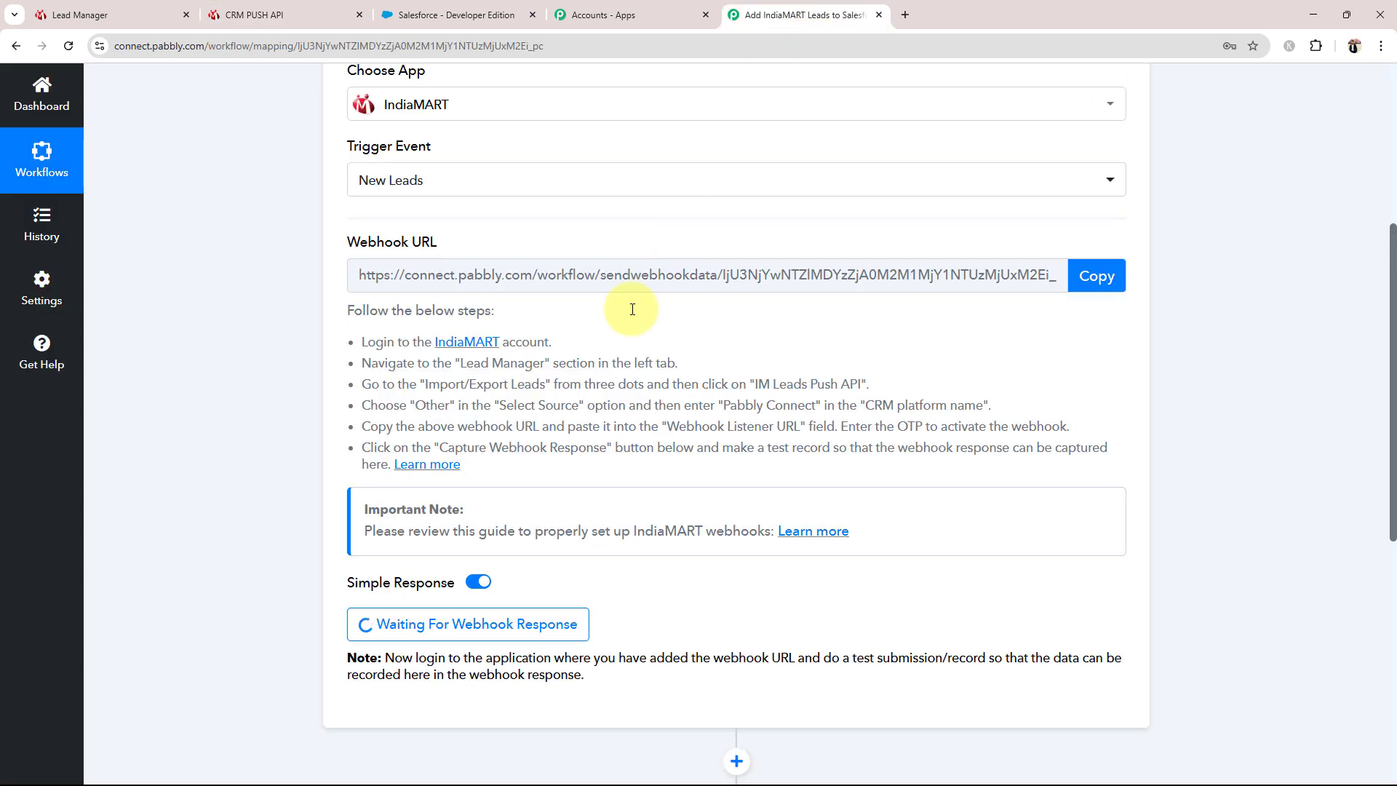
pyautogui.click(306, 14)
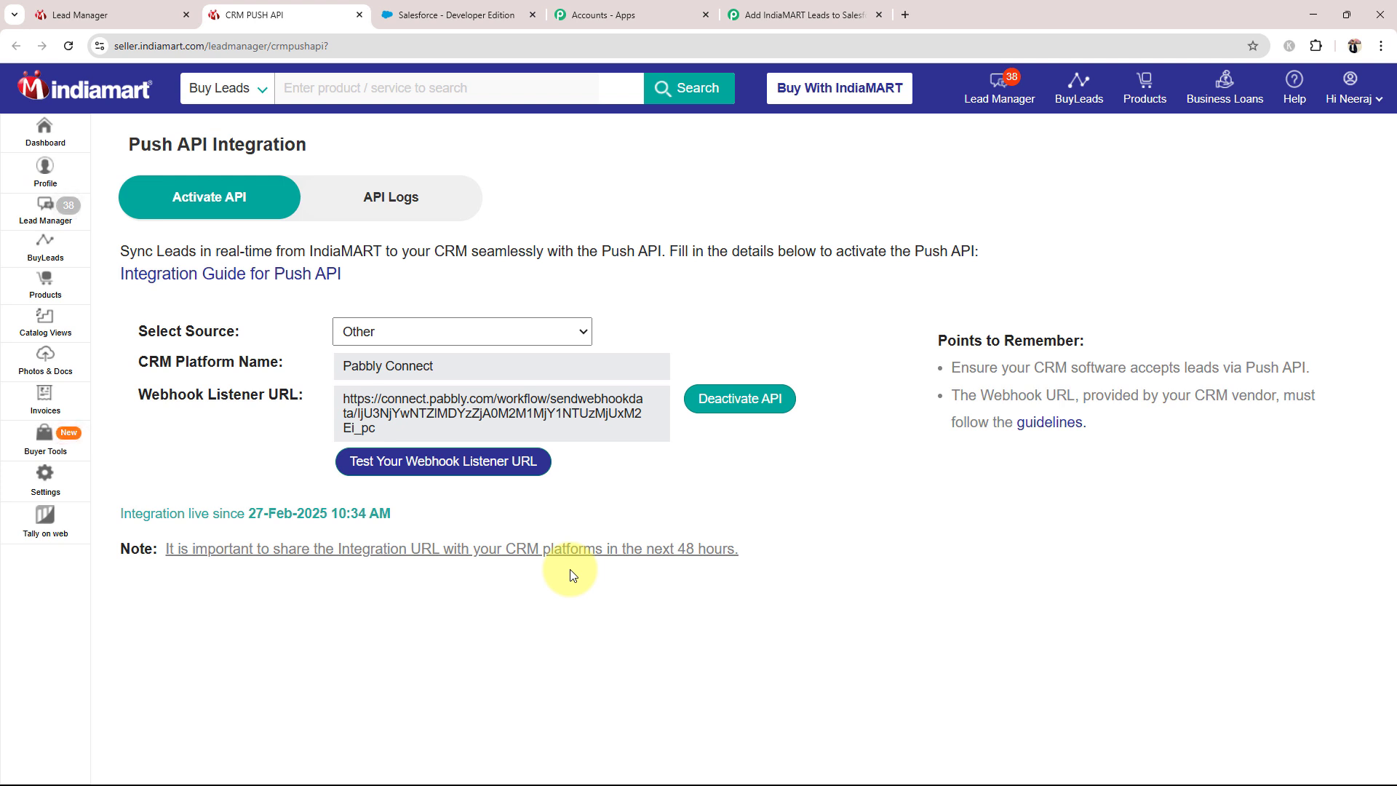
# Send a test lead from the Webhook Listener Testing dialog and confirm HTTP/1.1 200 OK.
pyautogui.click(394, 461)
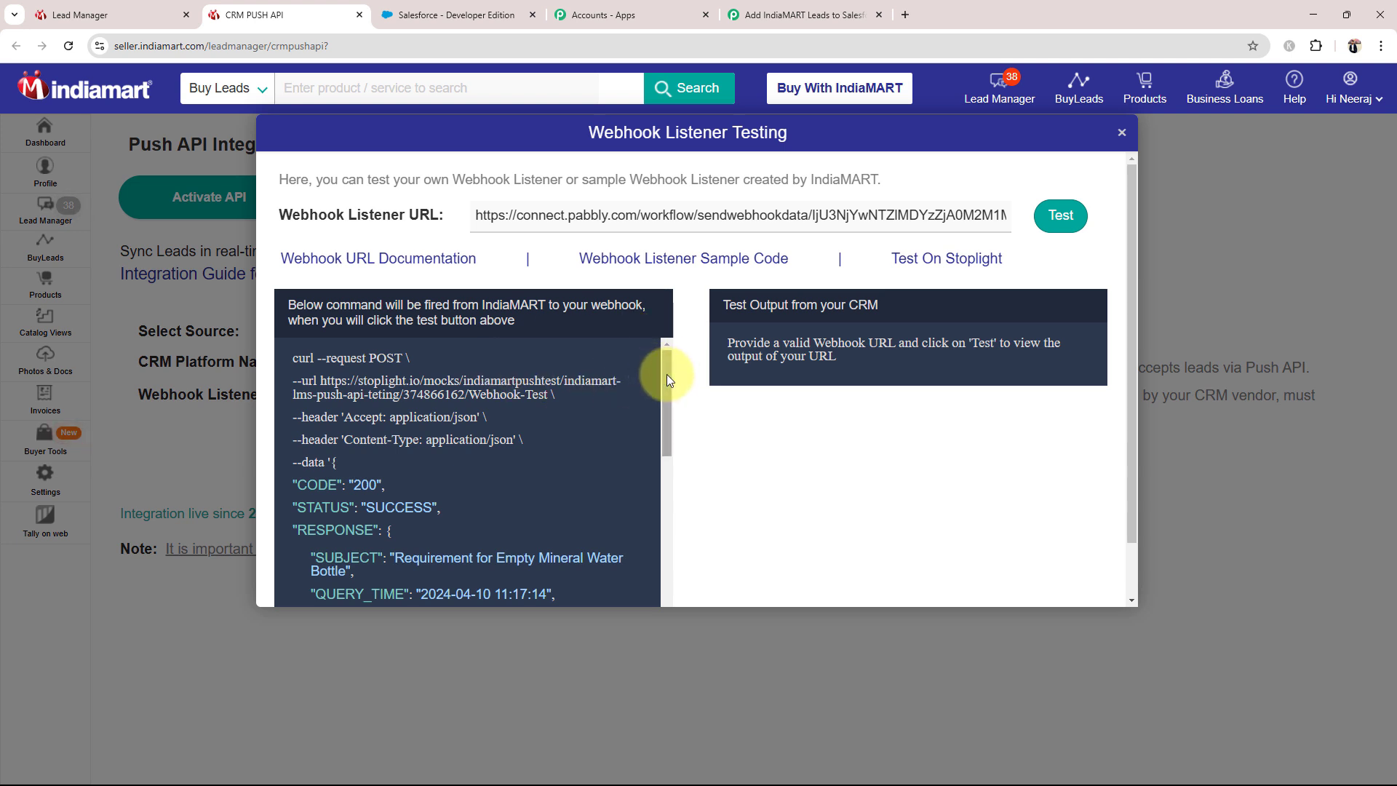
pyautogui.moveTo(667, 374); pyautogui.dragTo(671, 398)
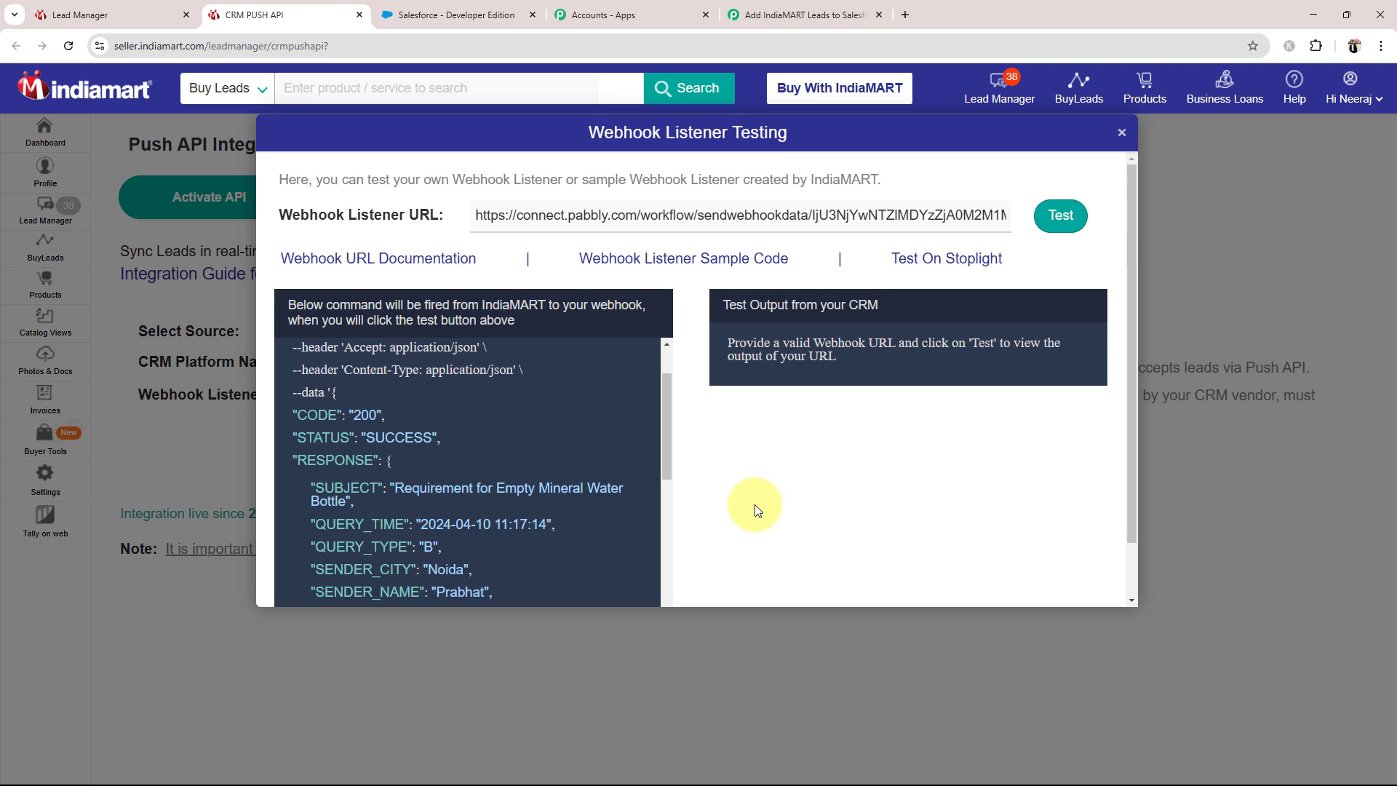
pyautogui.click(1050, 220)
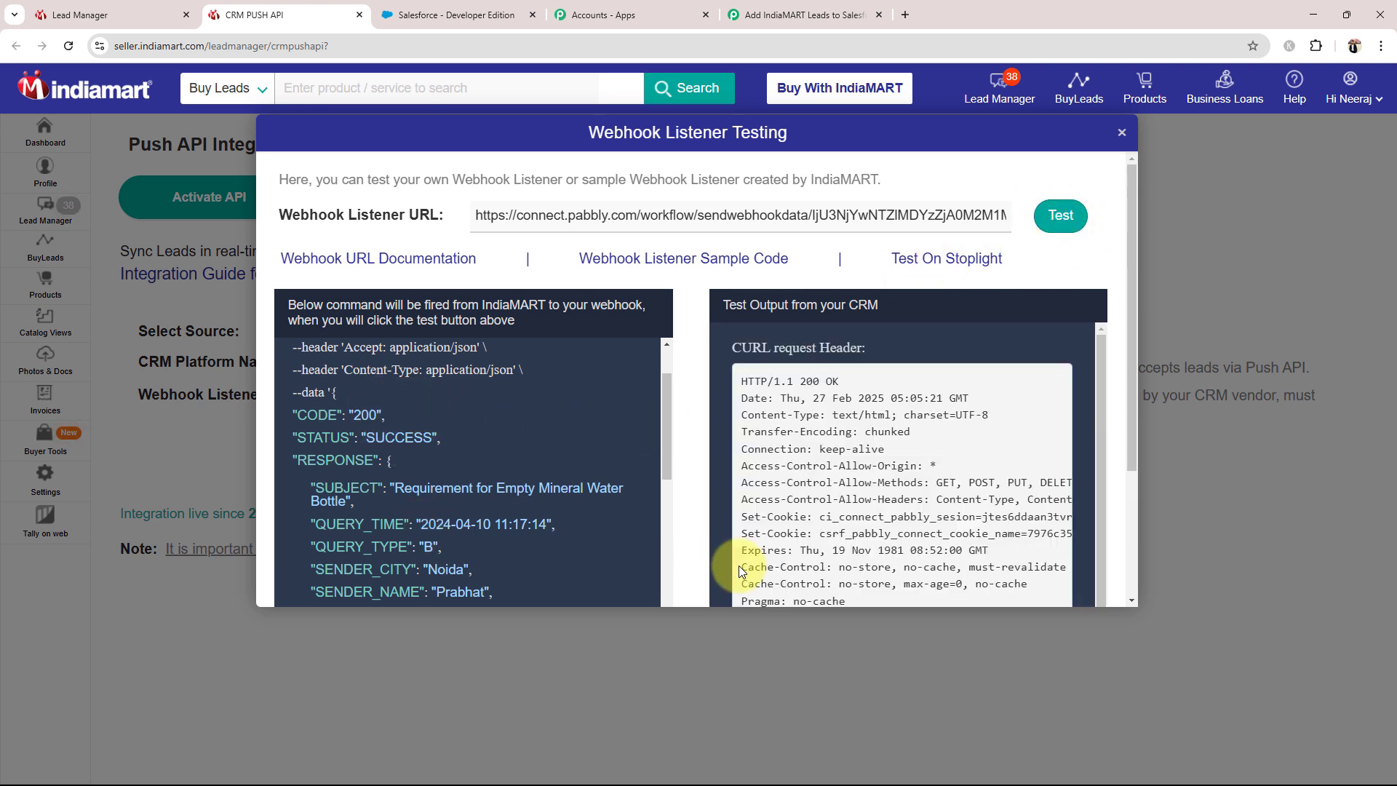
pyautogui.moveTo(483, 215); pyautogui.dragTo(945, 186)
pyautogui.click(948, 189)
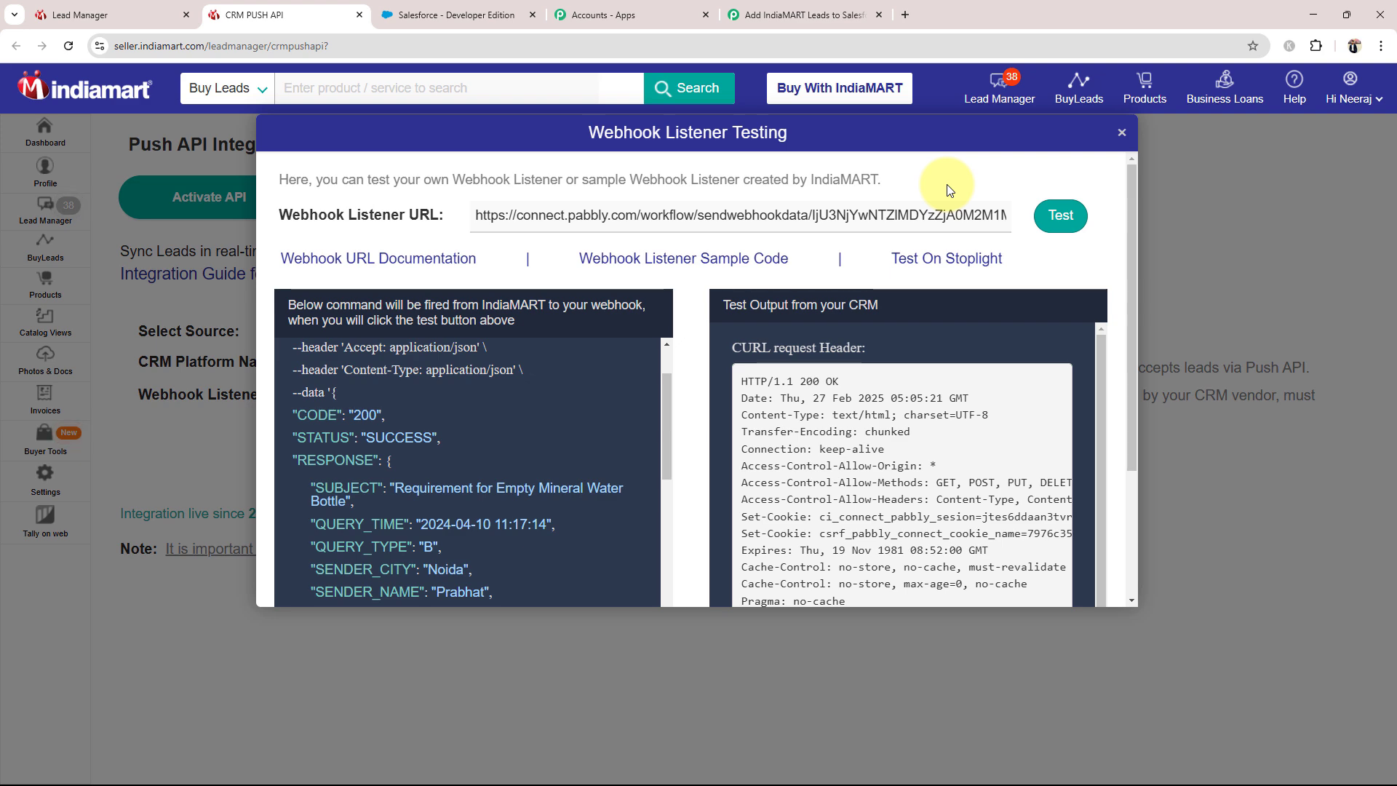
# Return to Pabbly and compare the captured Response A with IndiaMART's test result.
pyautogui.click(797, 14)
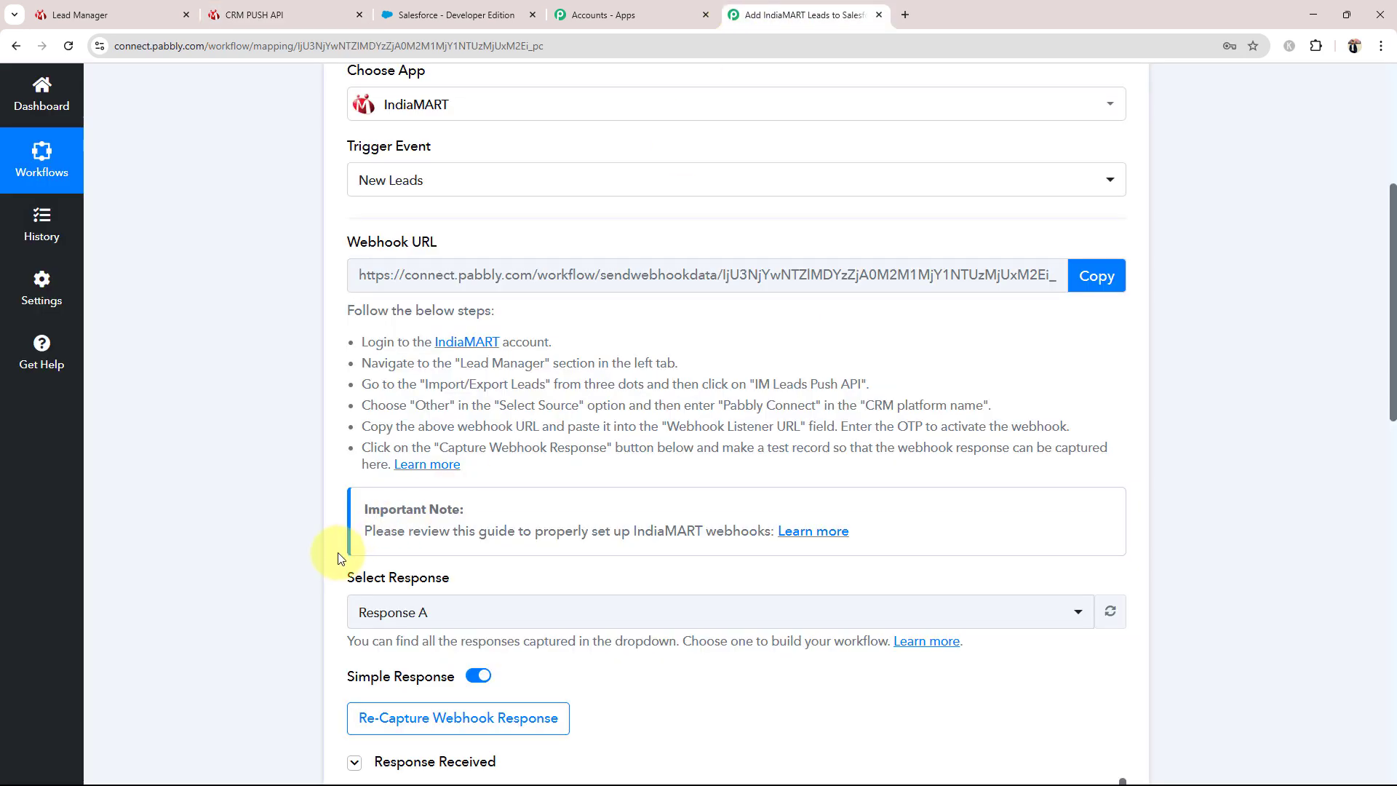
pyautogui.scroll(-9, 290, 558)
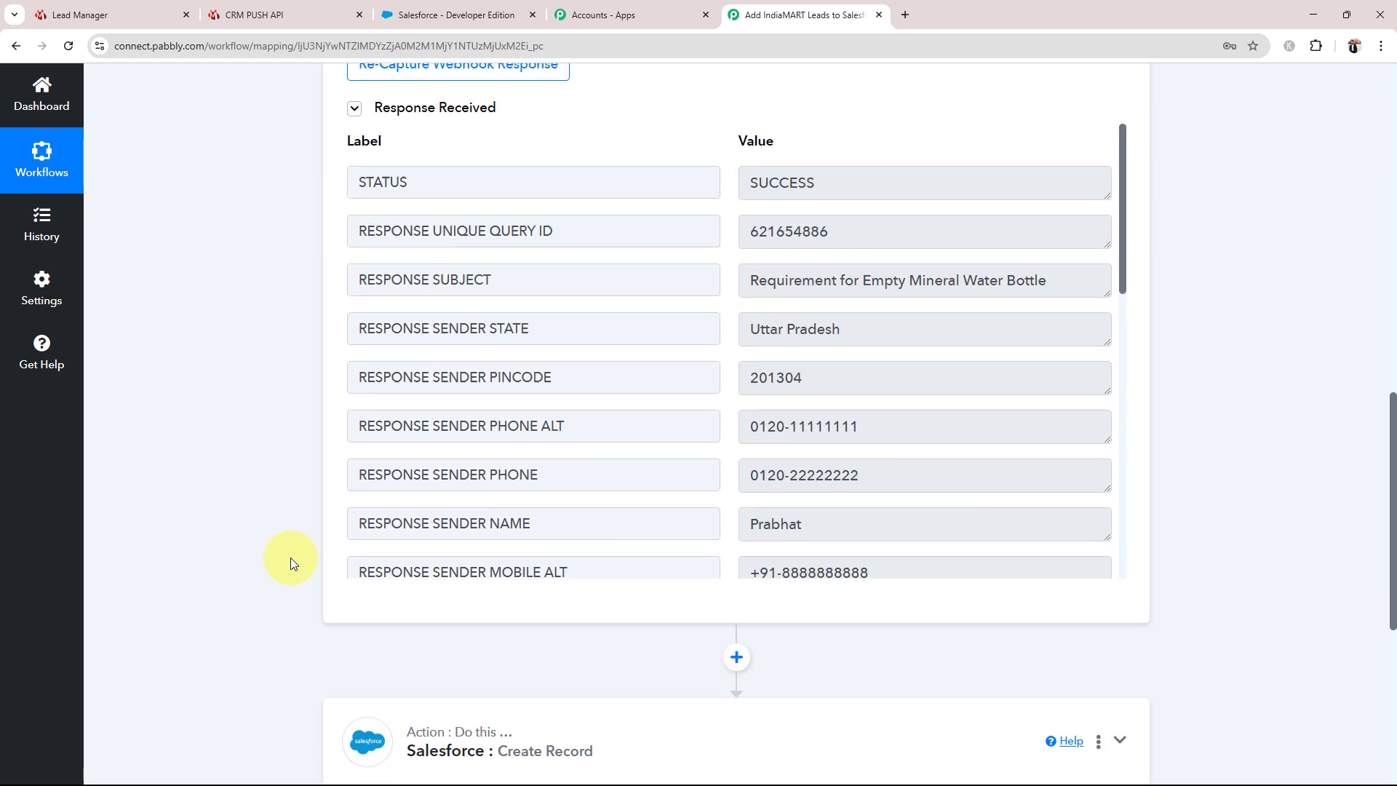
pyautogui.scroll(1, 290, 557)
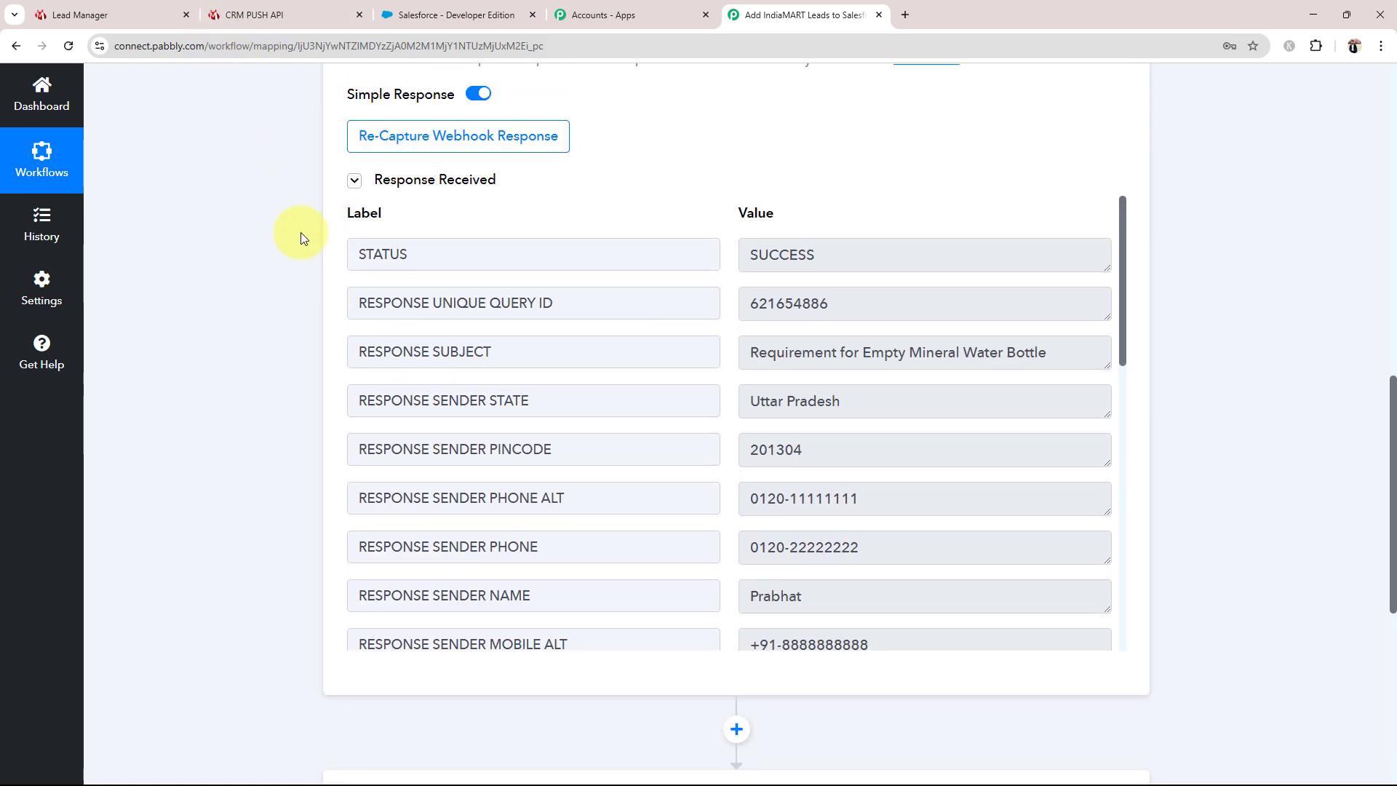
pyautogui.click(251, 14)
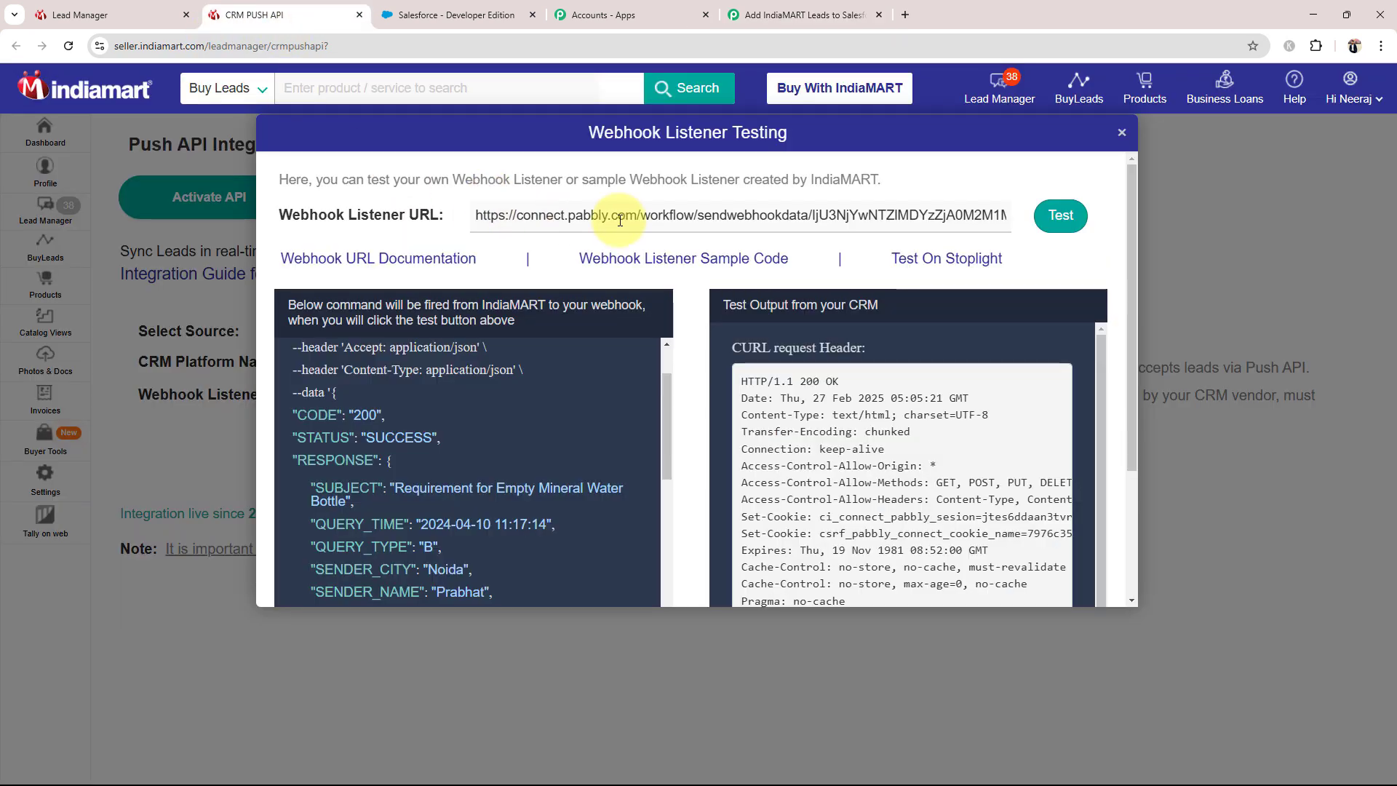
pyautogui.click(801, 15)
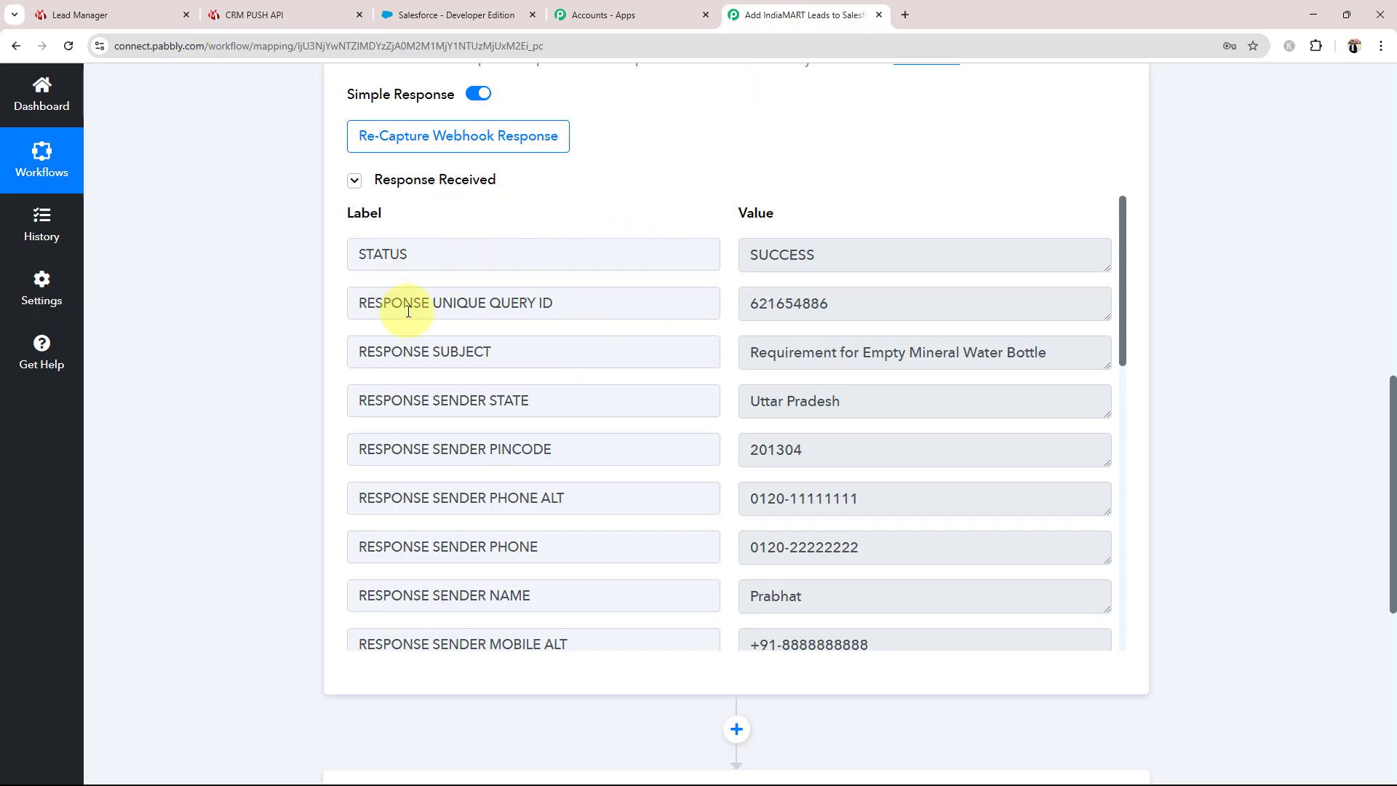
# Review the captured STATUS SUCCESS, response subject and sender phone fields, then scroll back up.
pyautogui.moveTo(816, 254); pyautogui.dragTo(745, 268)
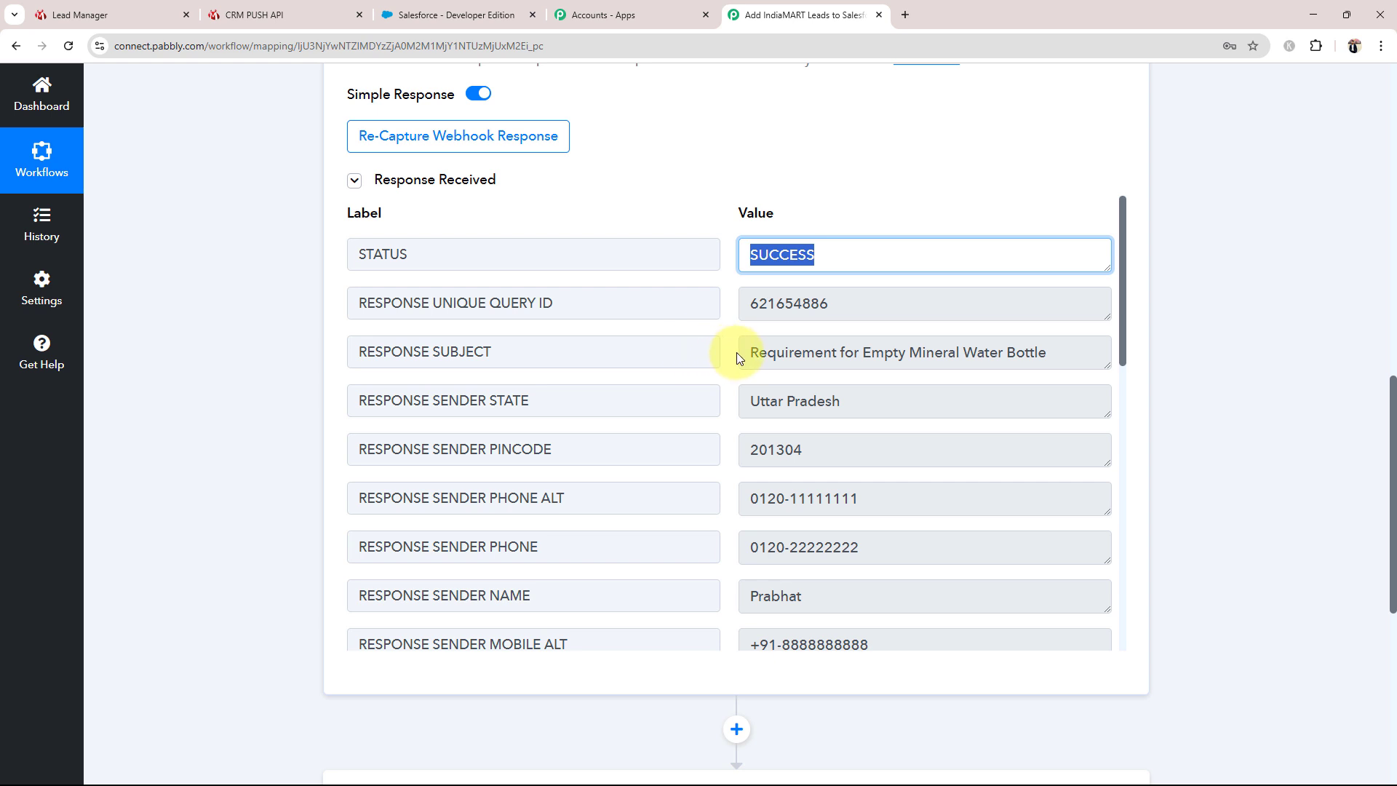
pyautogui.moveTo(741, 354); pyautogui.dragTo(1057, 383)
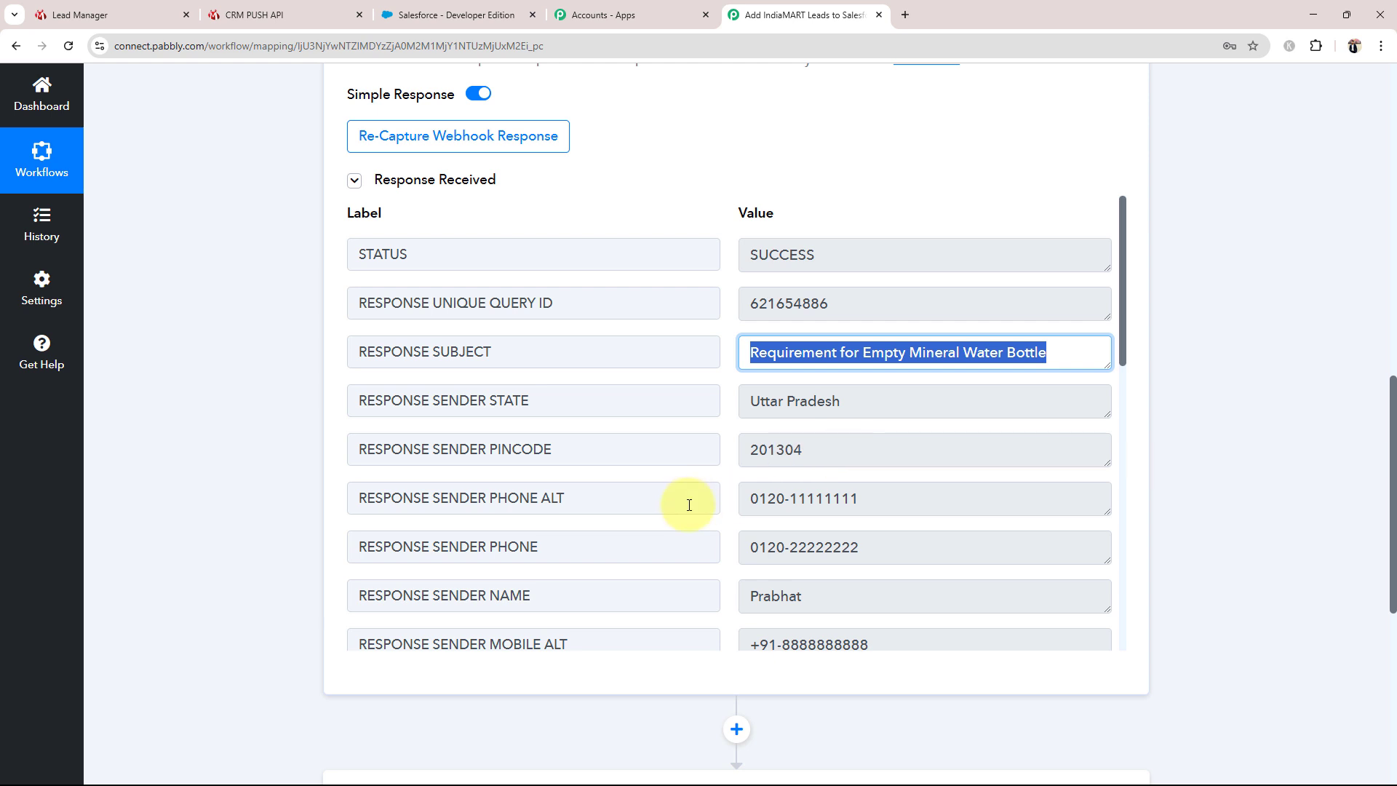
pyautogui.moveTo(868, 548); pyautogui.dragTo(732, 547)
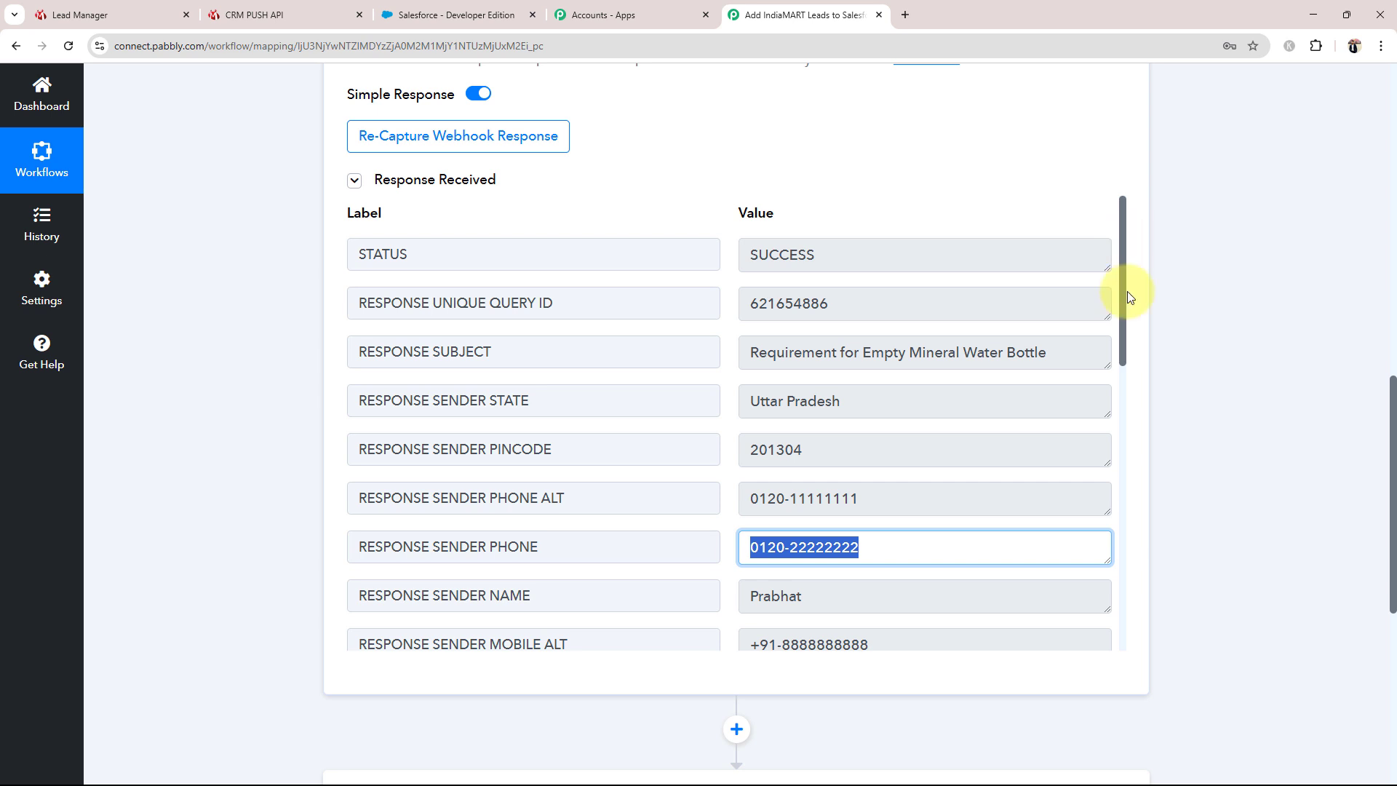
pyautogui.moveTo(1128, 291); pyautogui.dragTo(1139, 524)
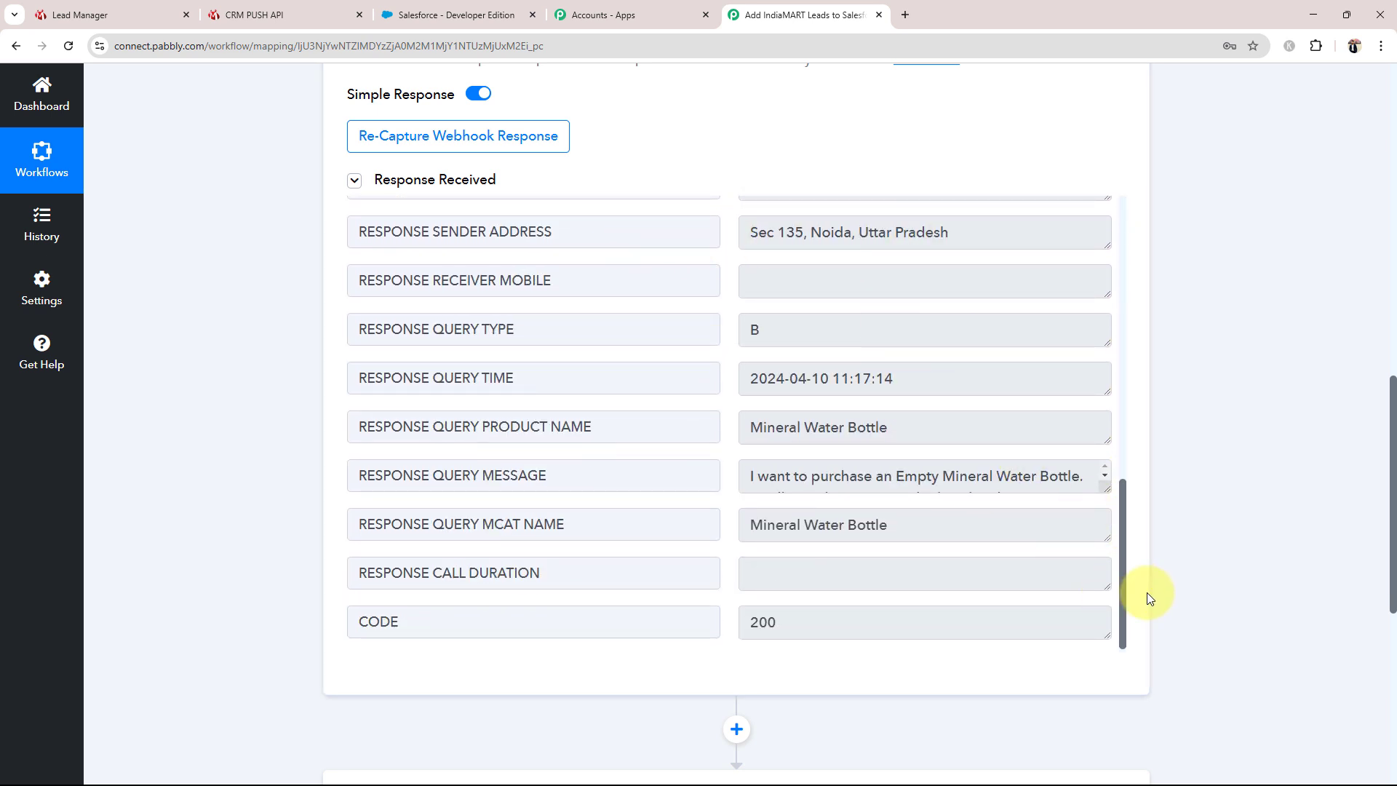
pyautogui.moveTo(1124, 602); pyautogui.dragTo(1179, 253)
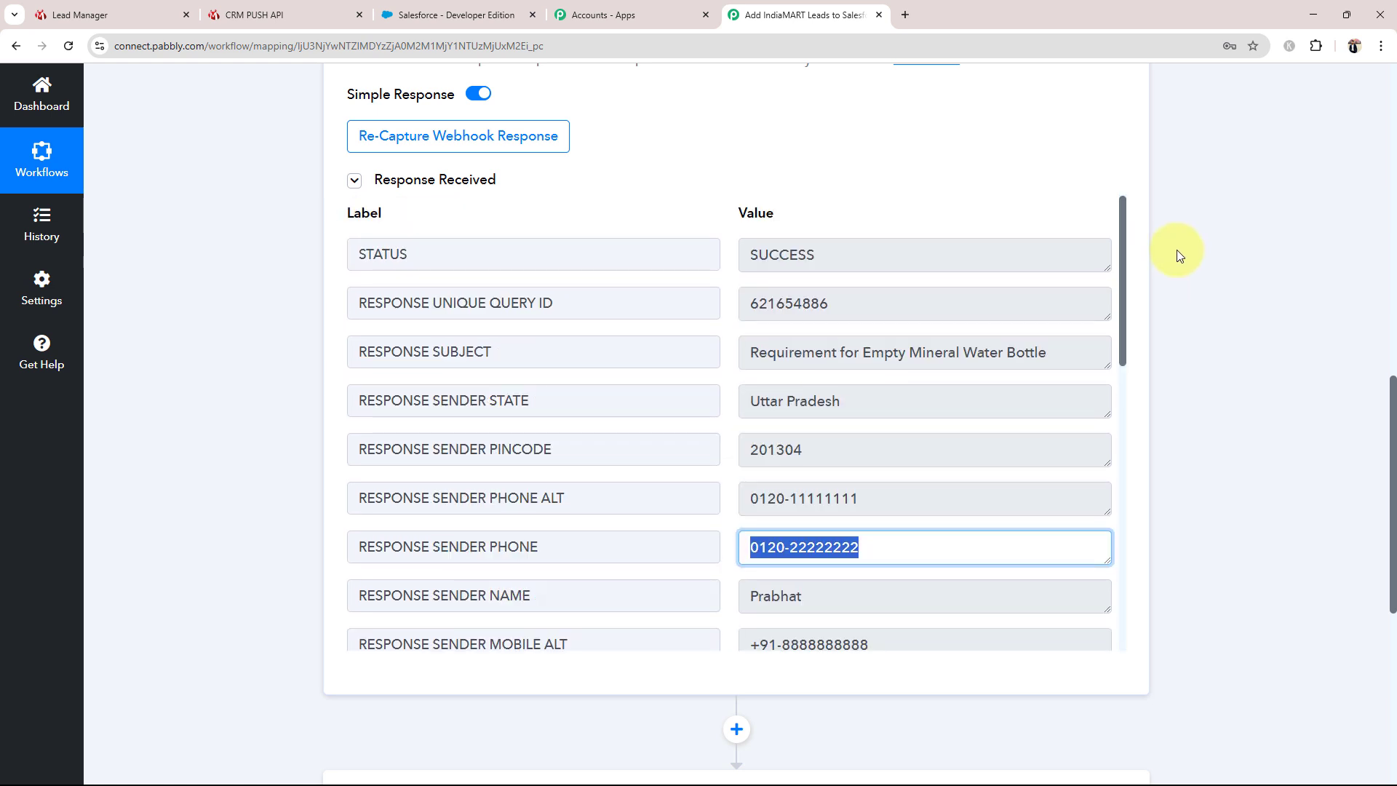
pyautogui.click(222, 523)
pyautogui.click(1391, 260)
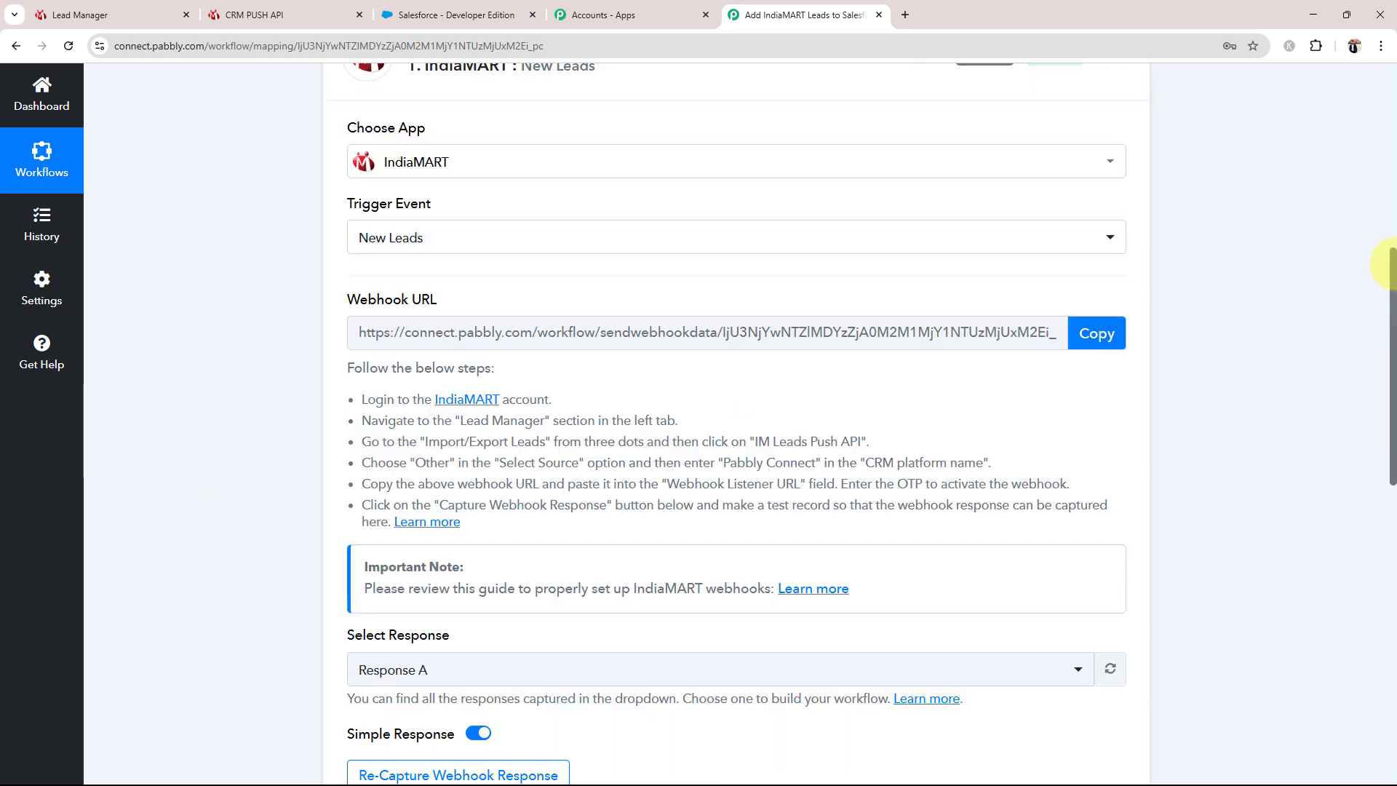
pyautogui.scroll(4, 655, 387)
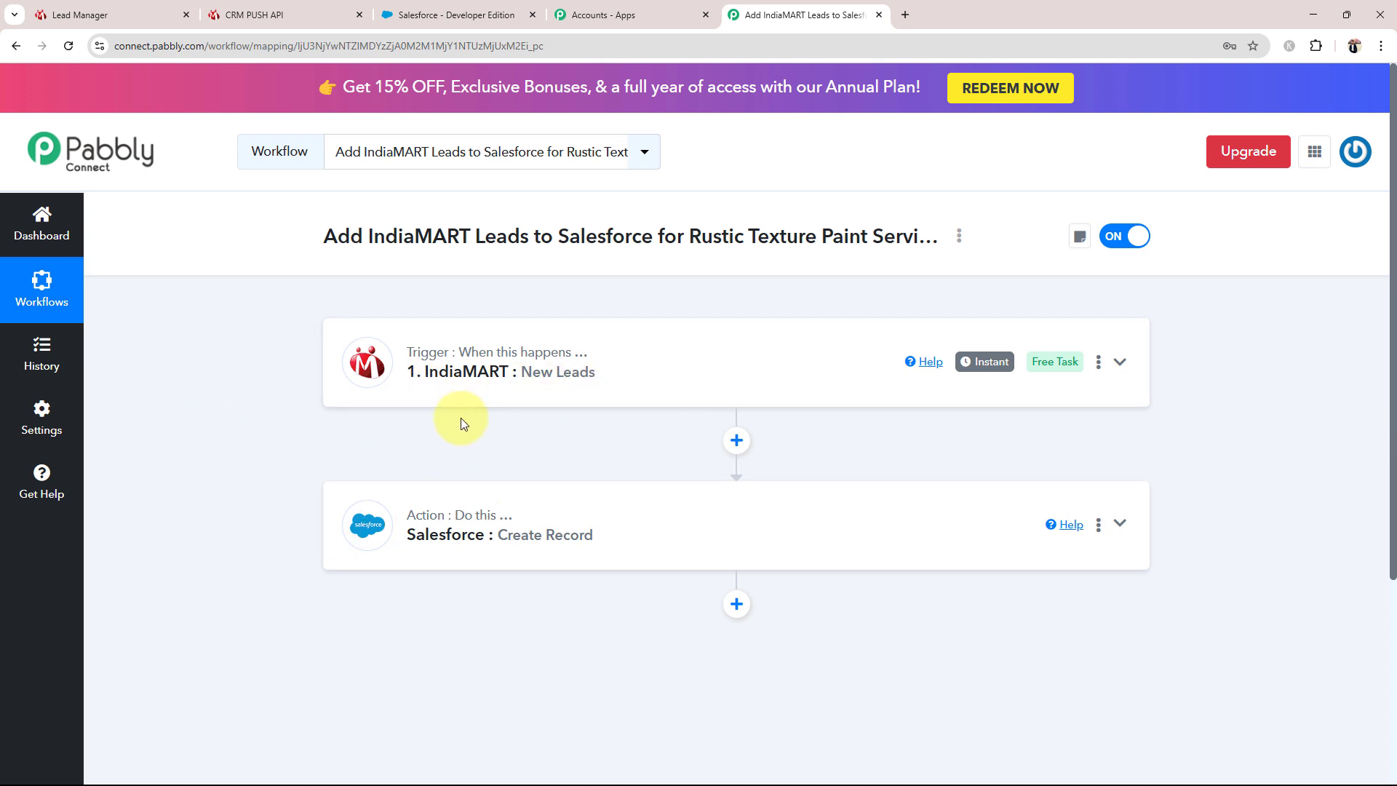
# Authorize a new Salesforce connection (Salesforce #103) for the Create Record action and allow access.
pyautogui.click(534, 535)
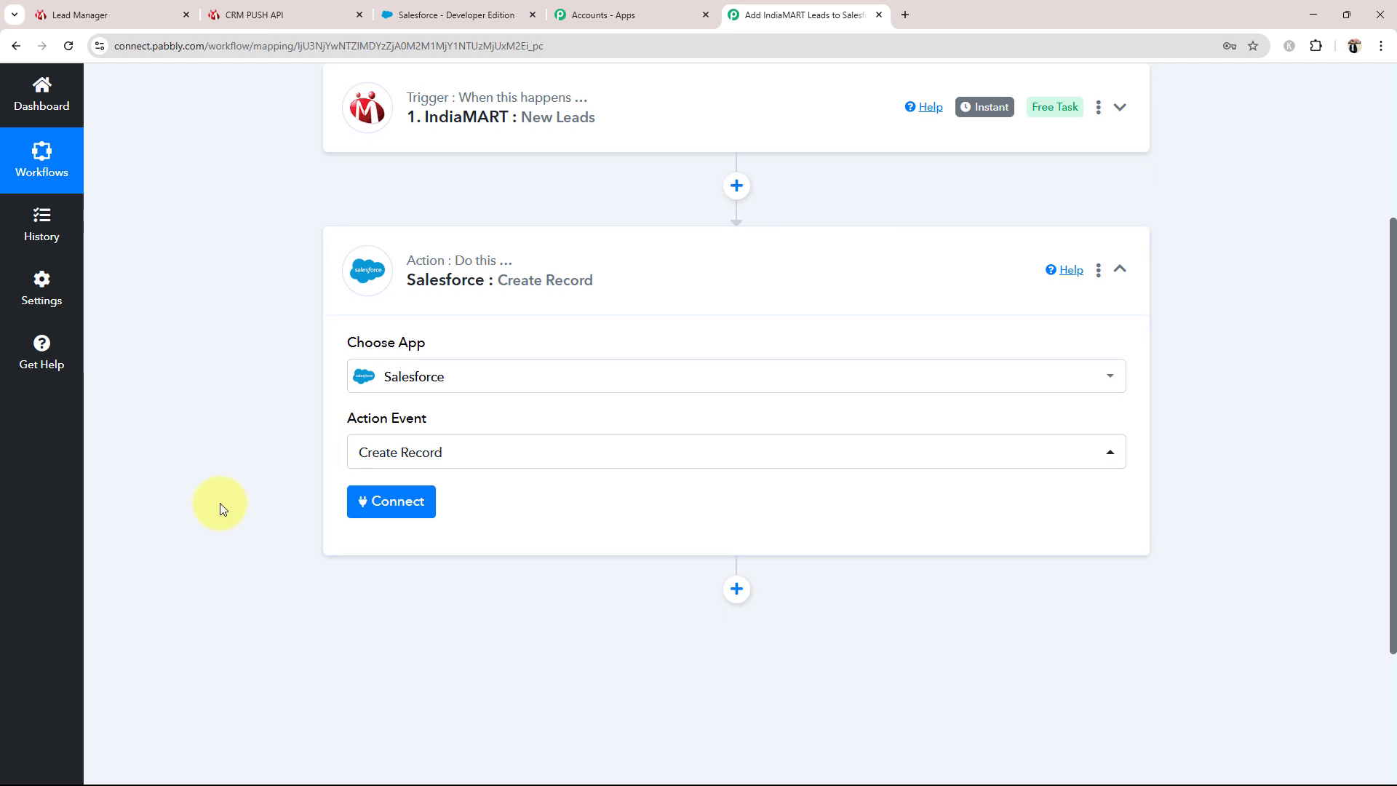
pyautogui.click(394, 504)
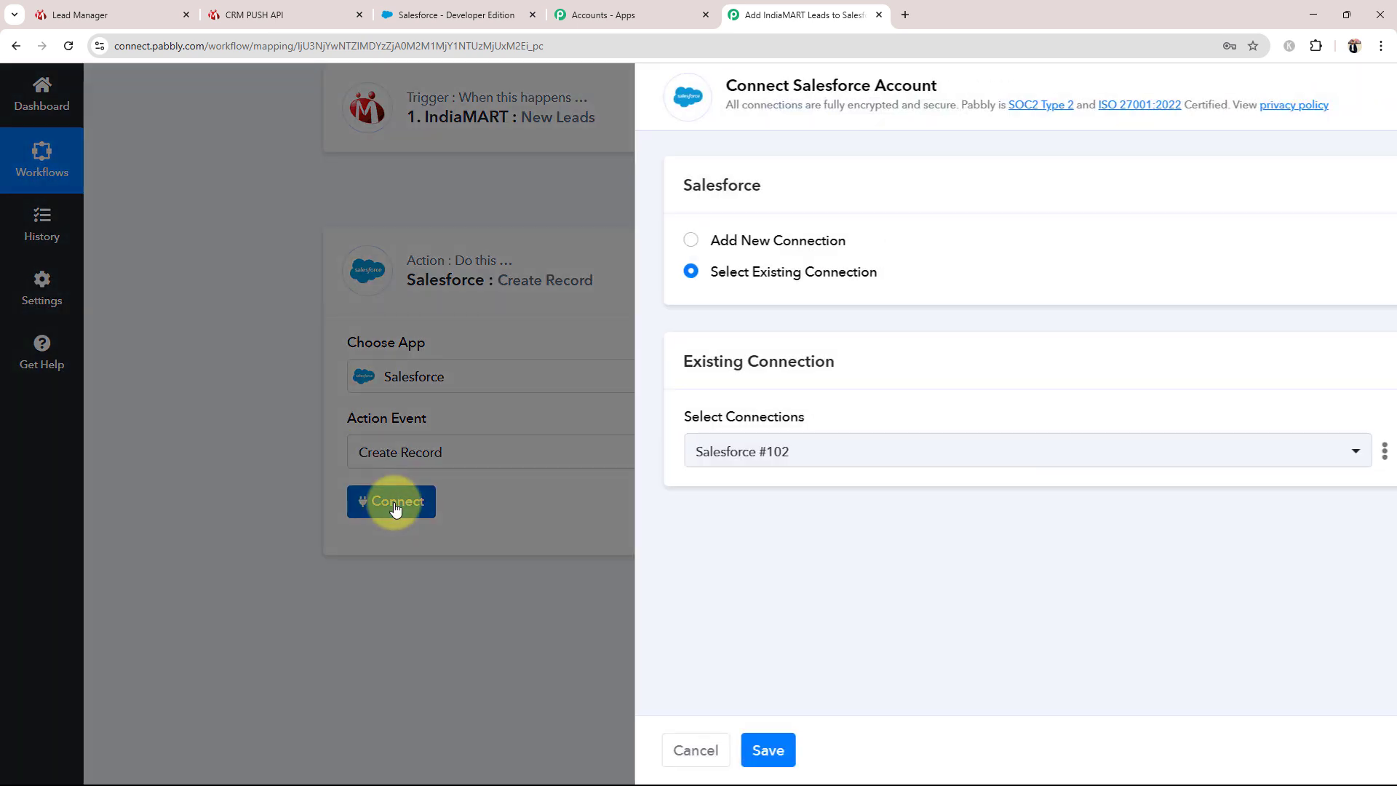
pyautogui.click(647, 242)
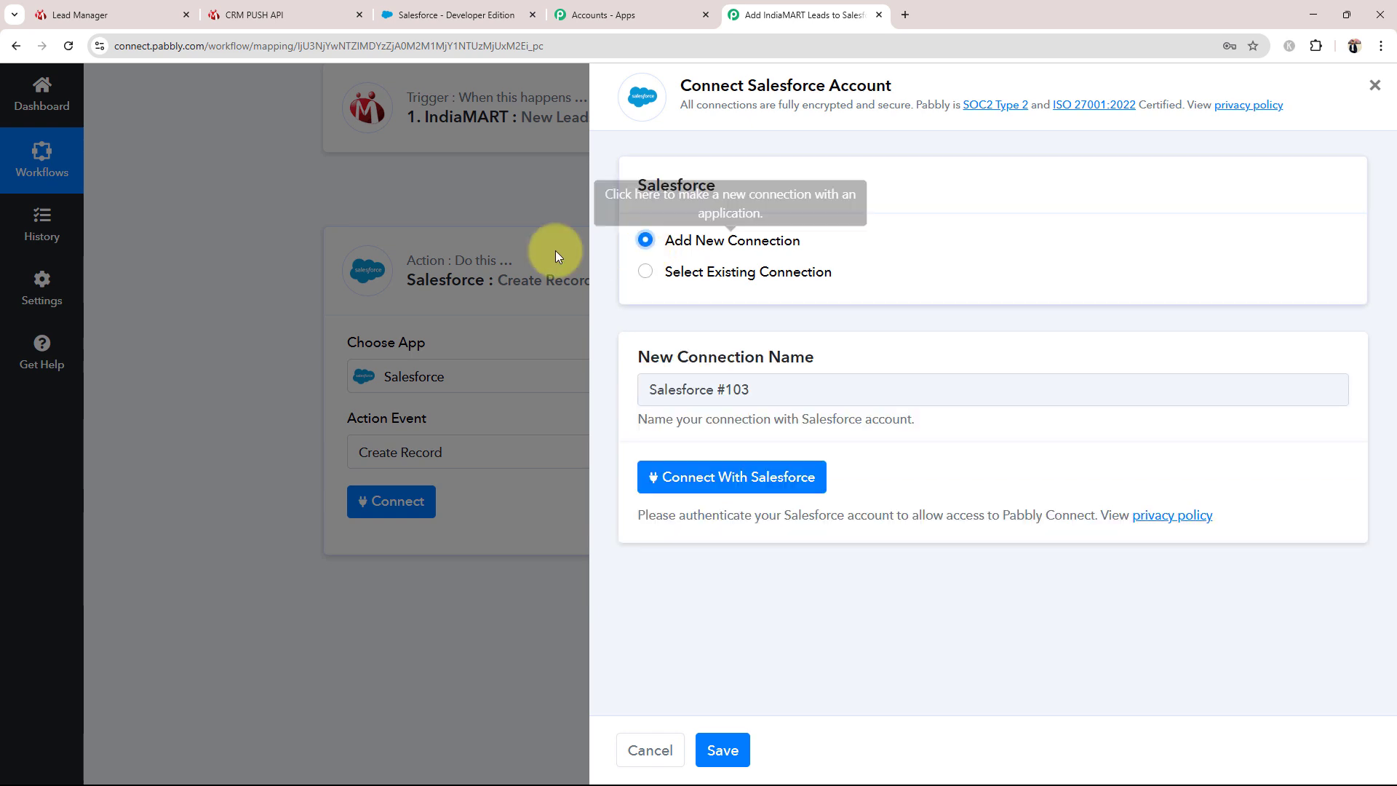
pyautogui.click(671, 479)
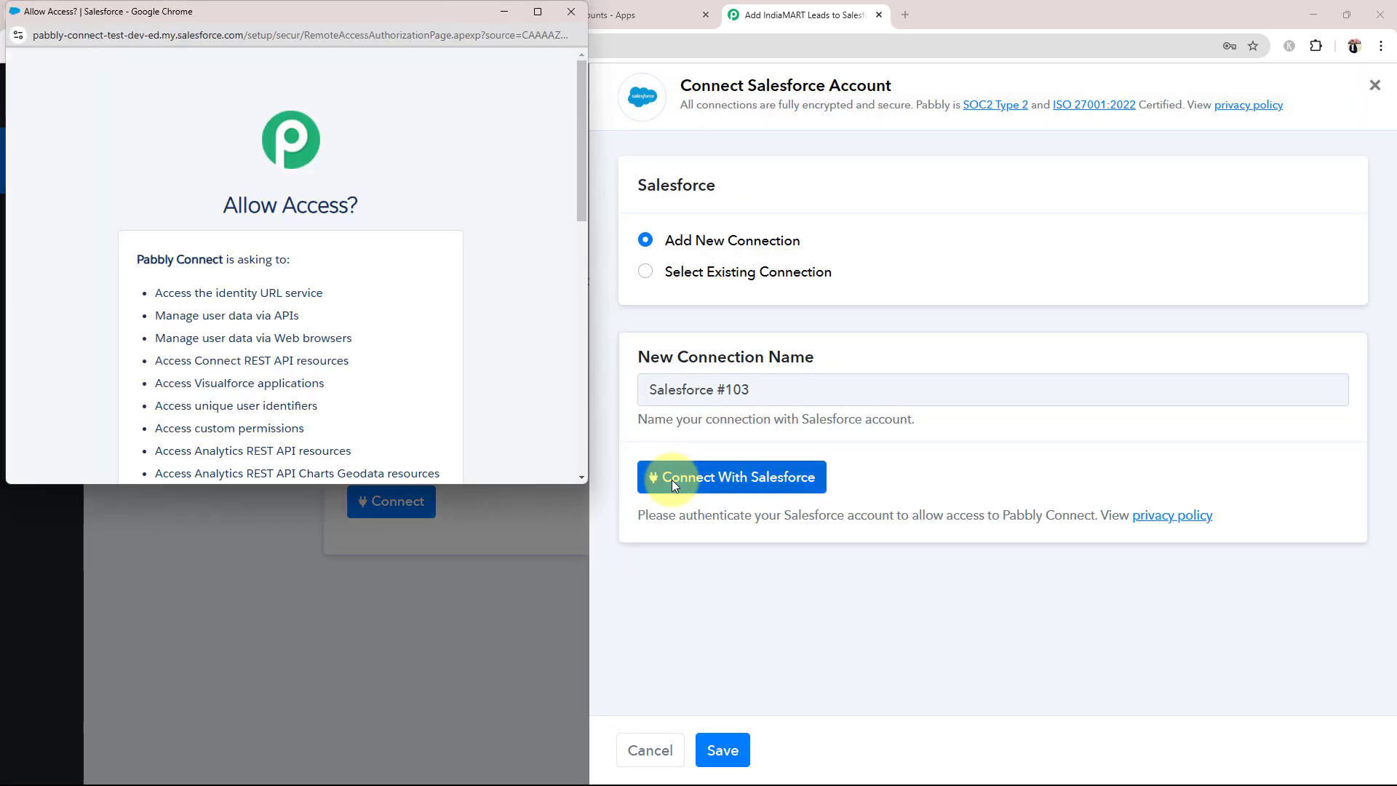
pyautogui.scroll(-5, 305, 222)
pyautogui.scroll(-2, 304, 222)
pyautogui.click(329, 393)
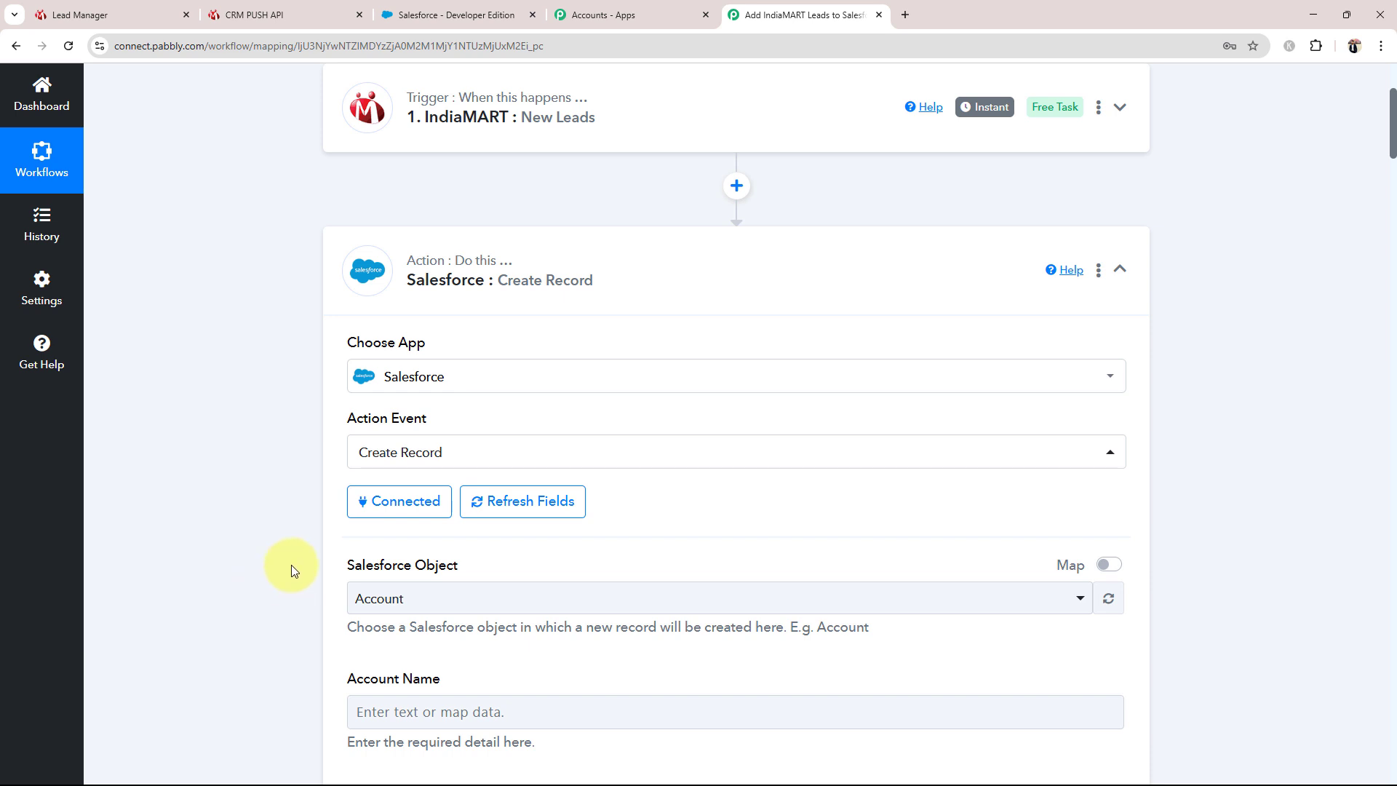
pyautogui.scroll(-5, 291, 565)
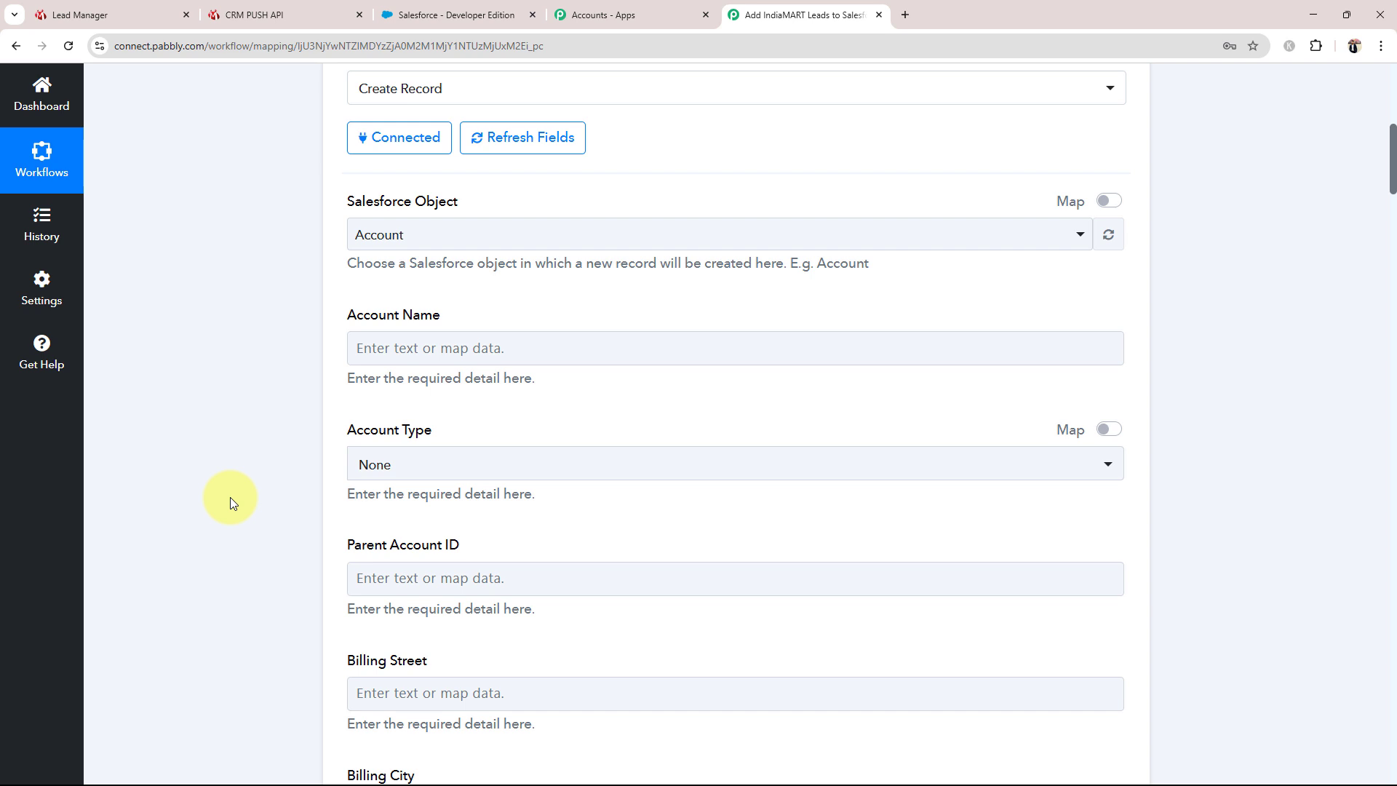
pyautogui.click(442, 235)
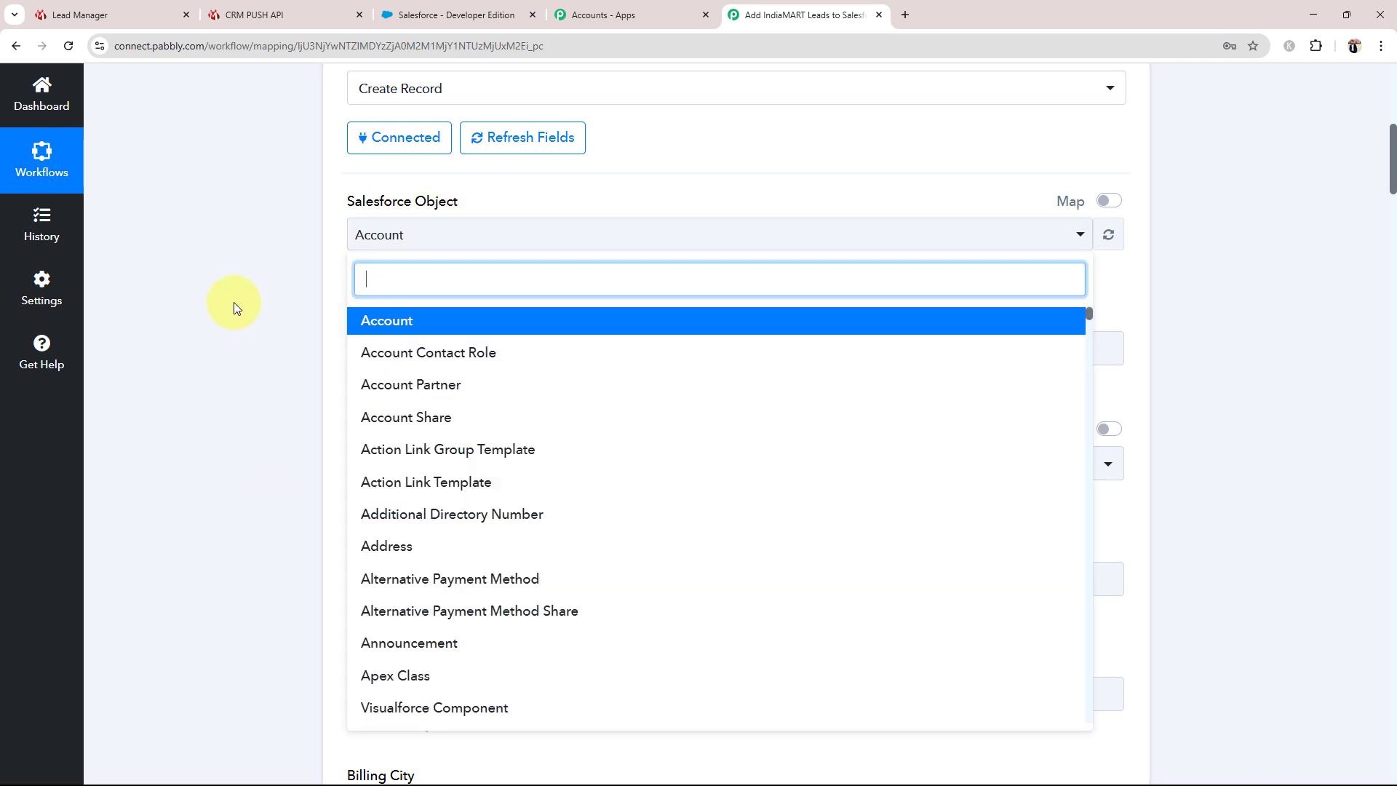
pyautogui.write('Cont')
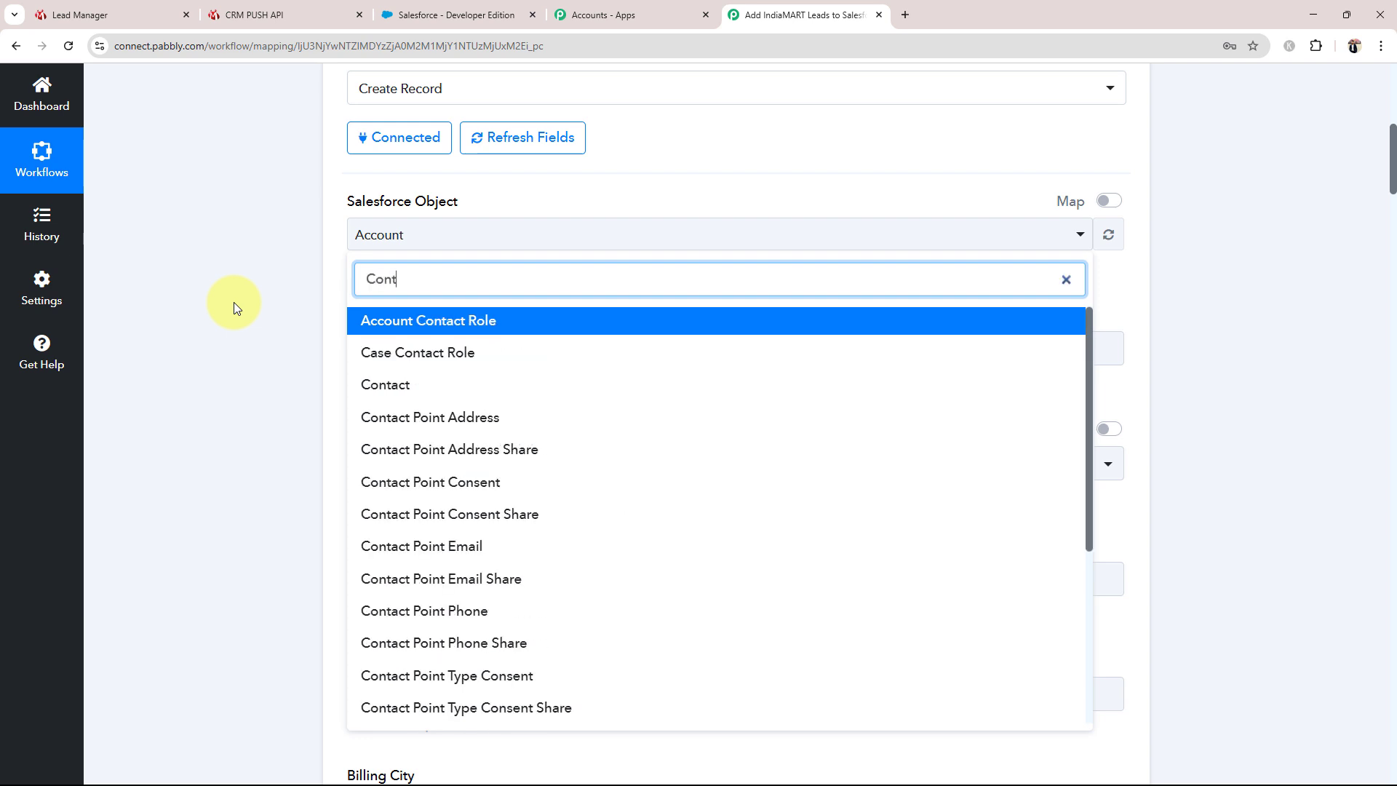
pyautogui.click(369, 385)
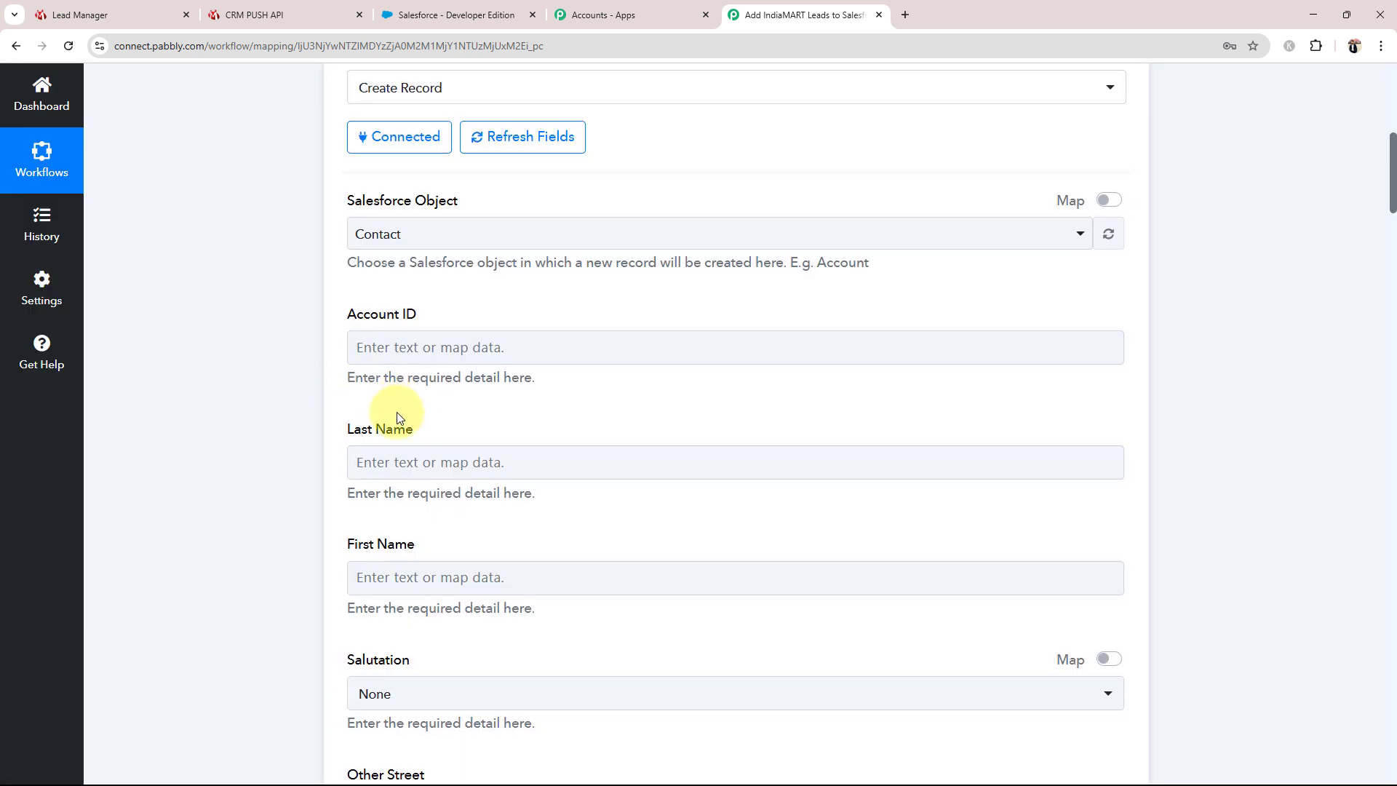
pyautogui.scroll(-15, 380, 400)
pyautogui.scroll(15, 397, 414)
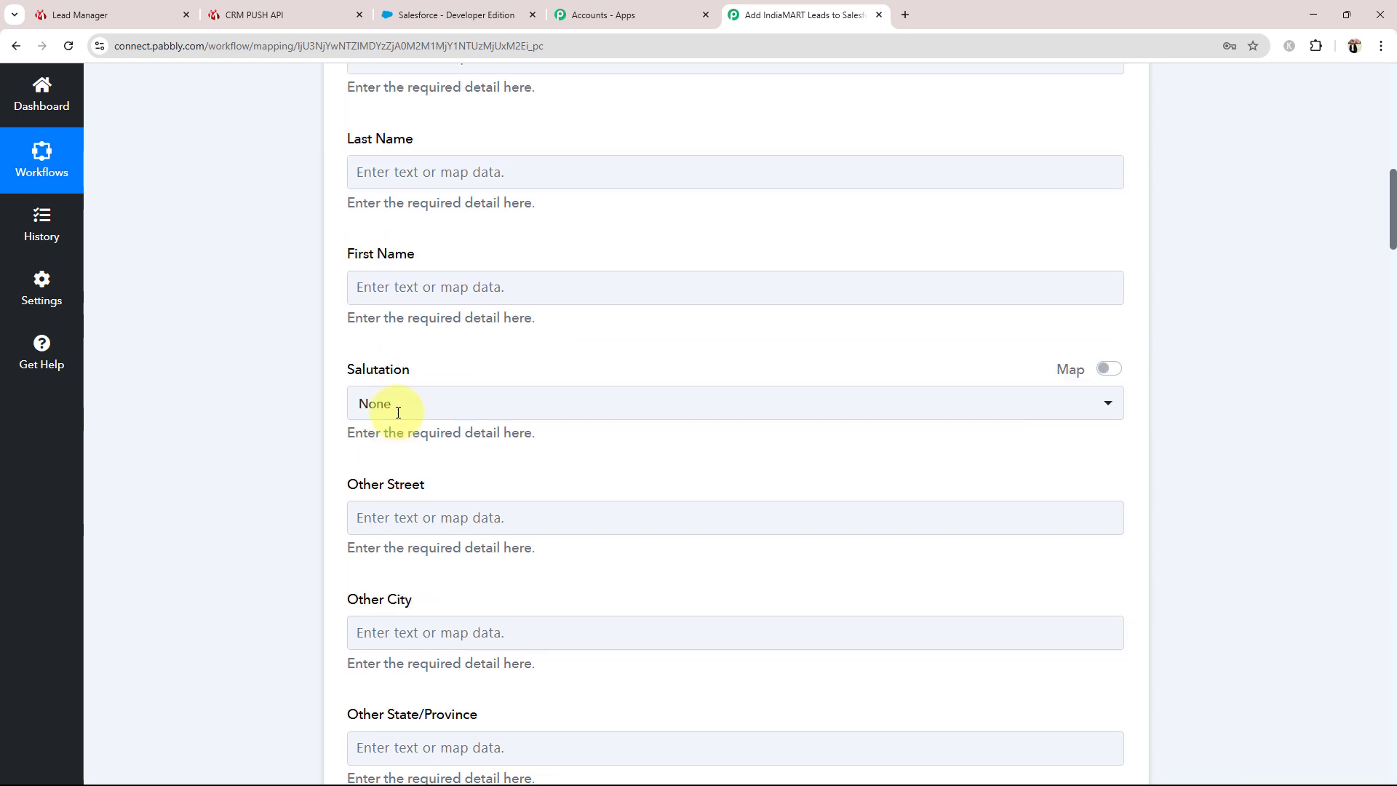
pyautogui.scroll(-4, 398, 413)
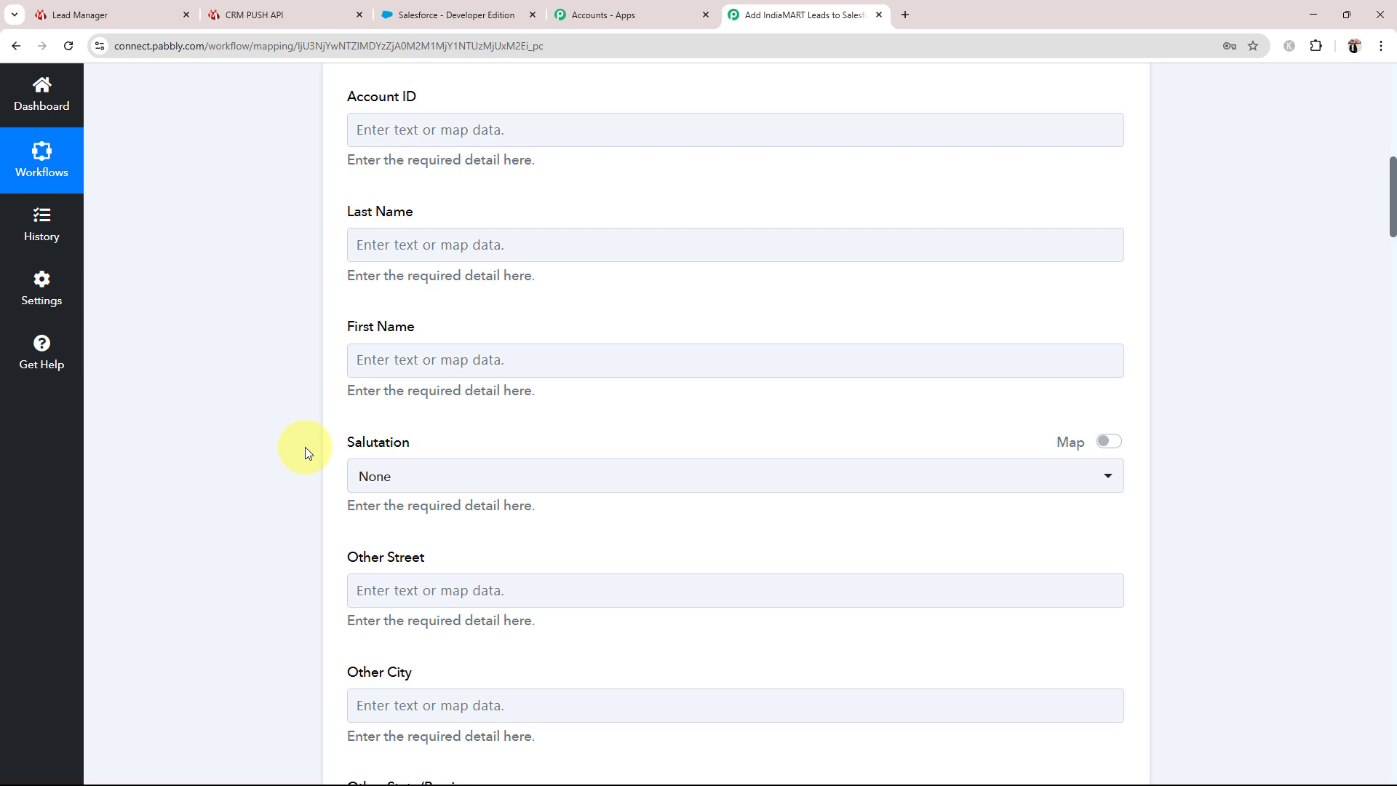
pyautogui.scroll(2, 304, 447)
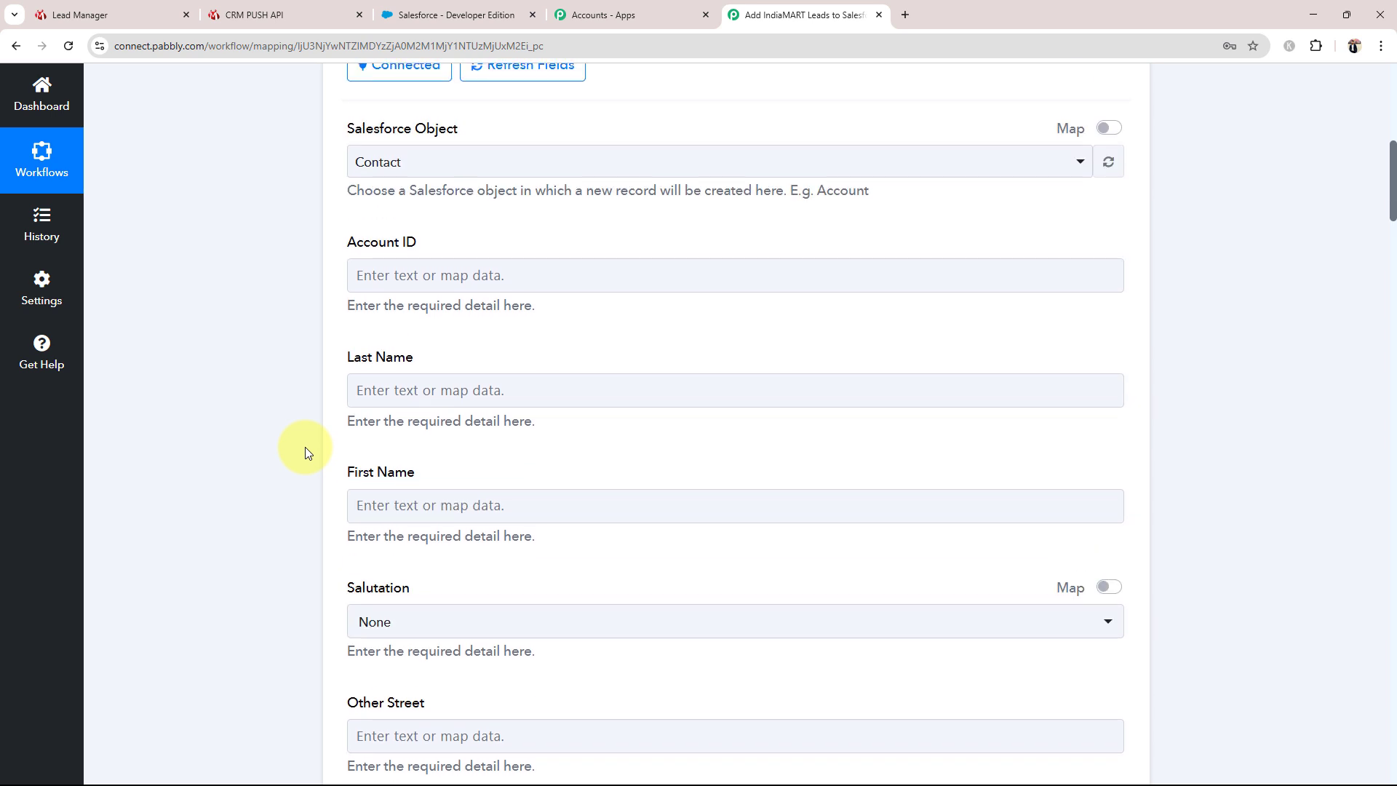
pyautogui.scroll(1, 304, 447)
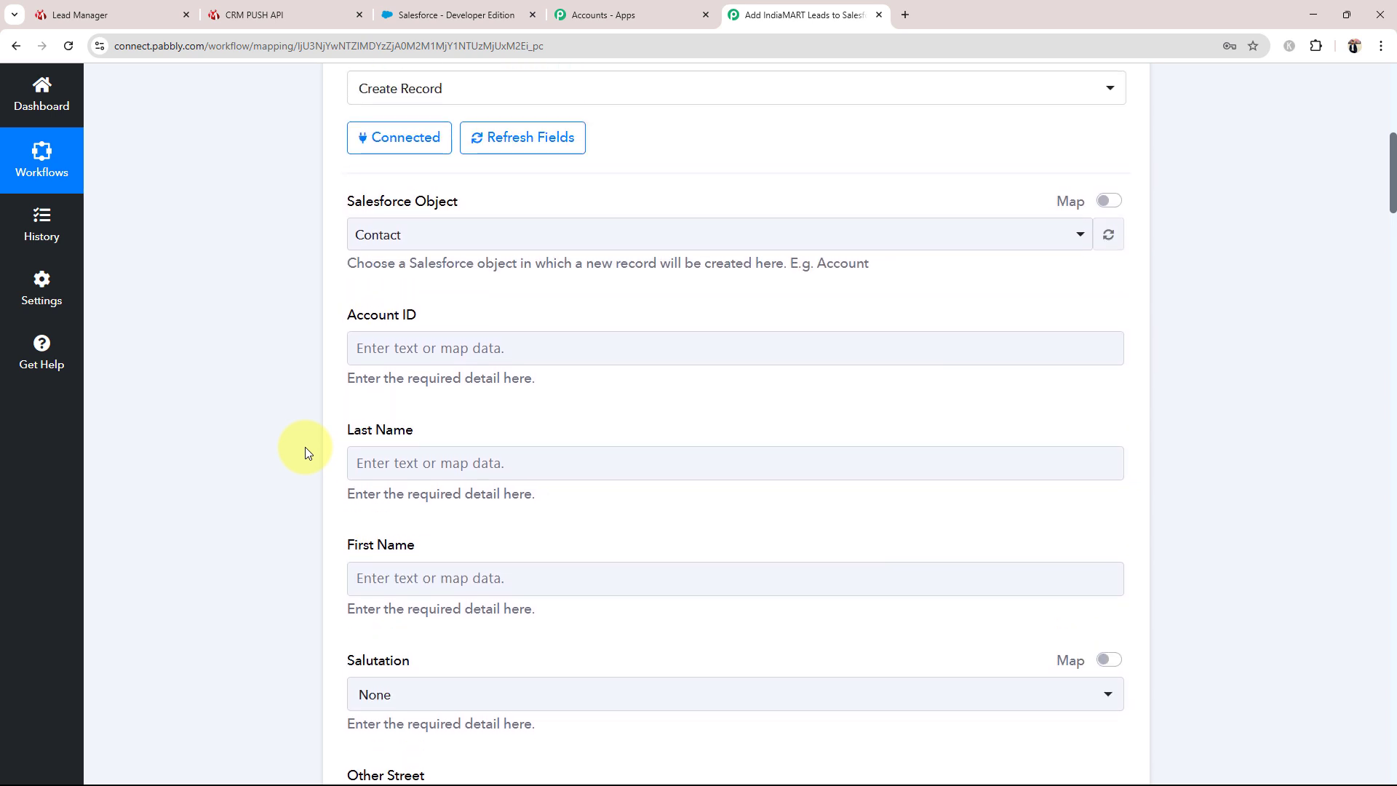
pyautogui.scroll(8, 304, 447)
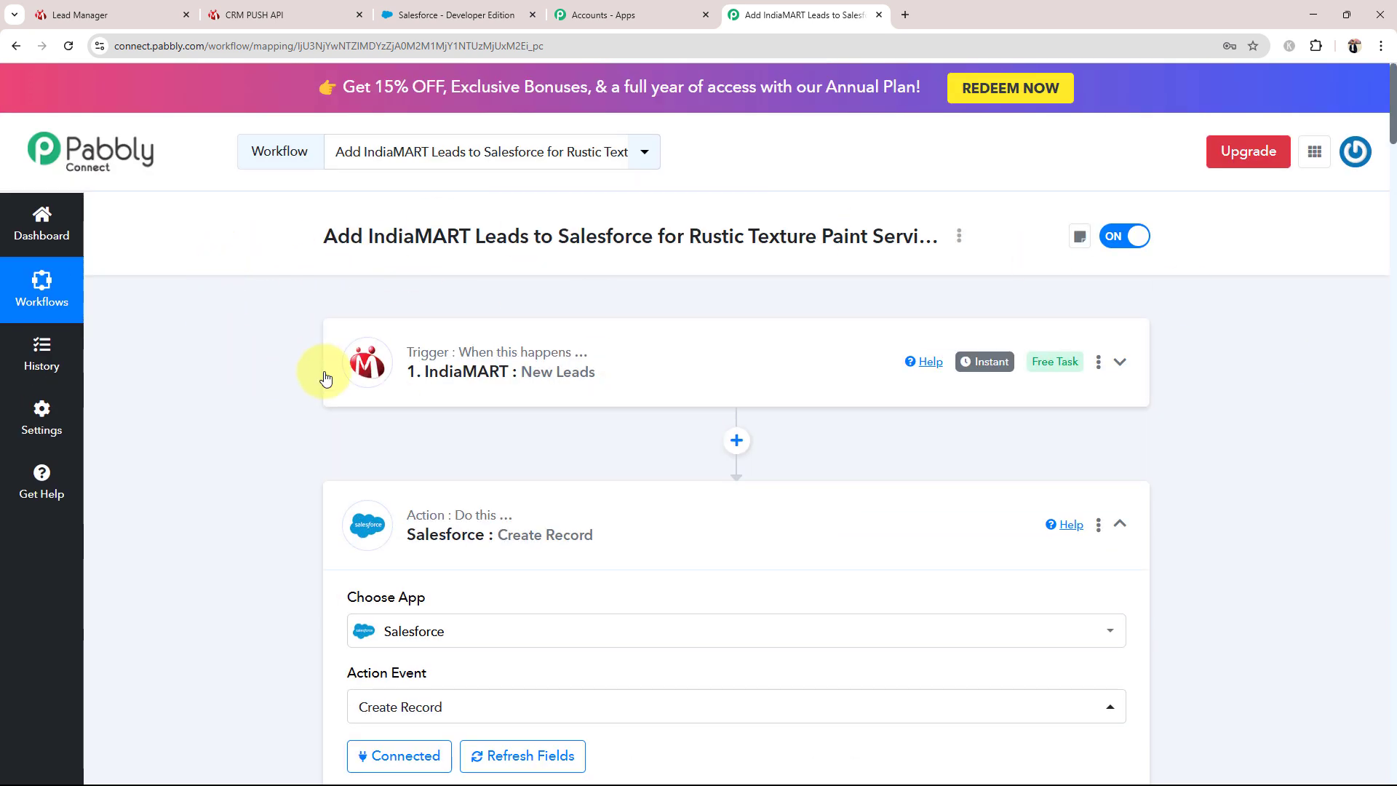
pyautogui.scroll(-8, 243, 502)
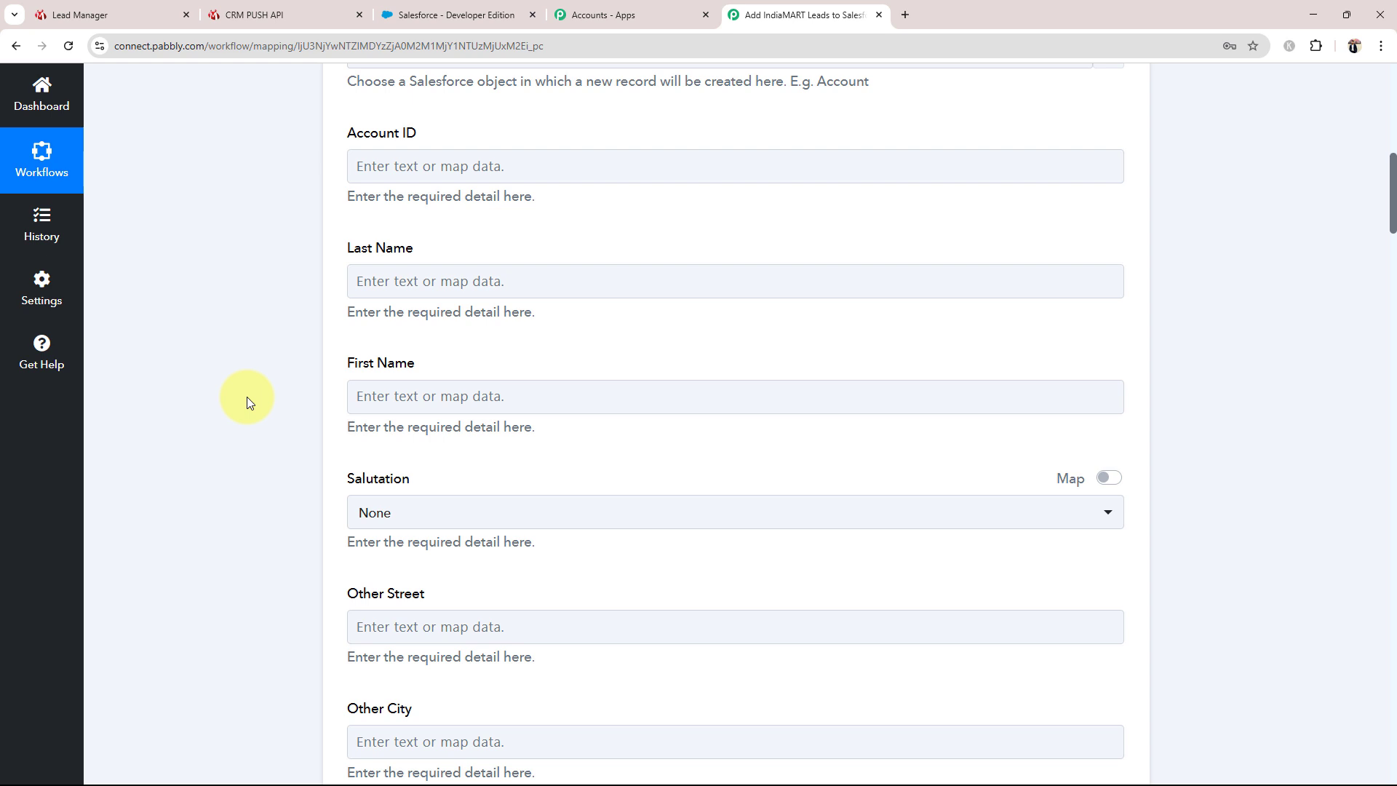
pyautogui.scroll(-1, 291, 349)
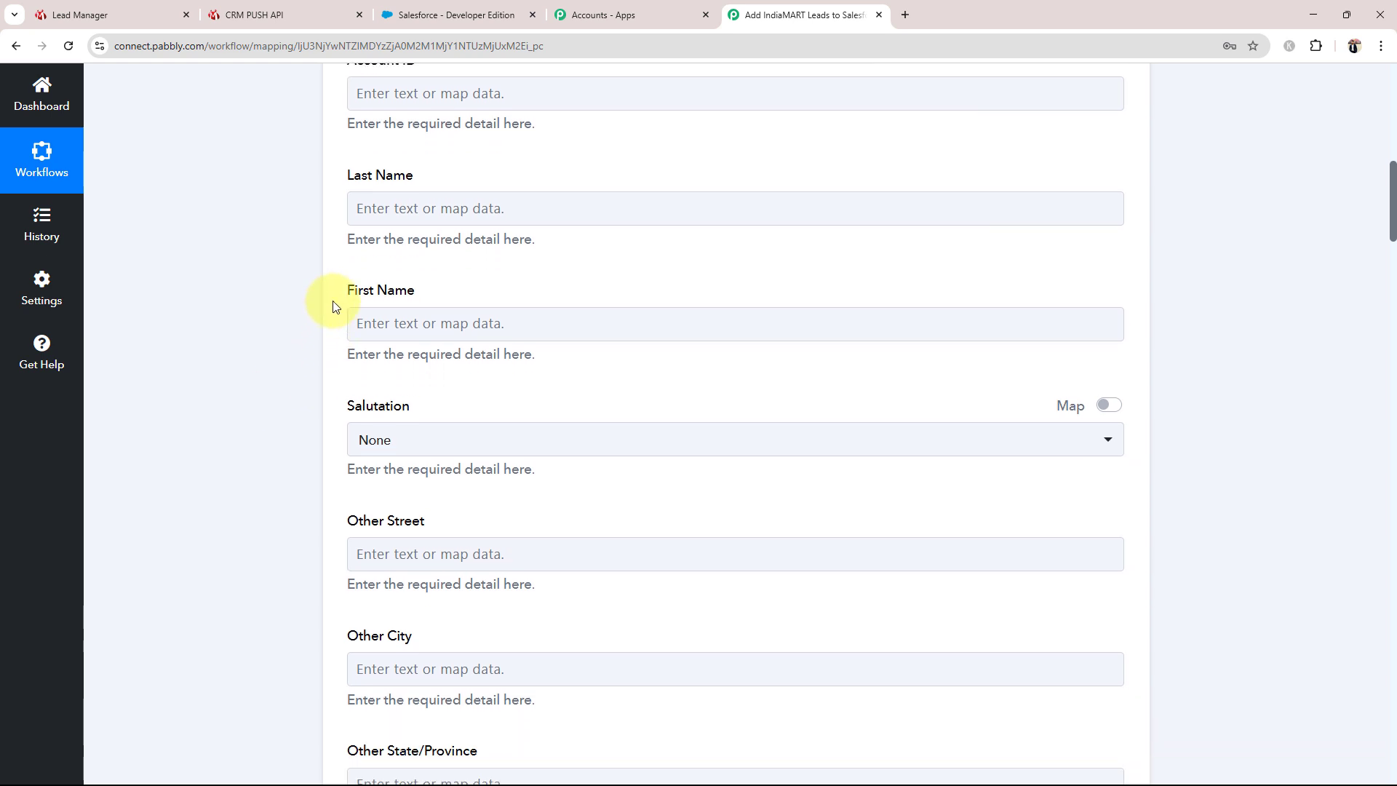
# Map the IndiaMART RESPONSE SENDER NAME into both the Contact's Last Name and First Name.
pyautogui.click(377, 213)
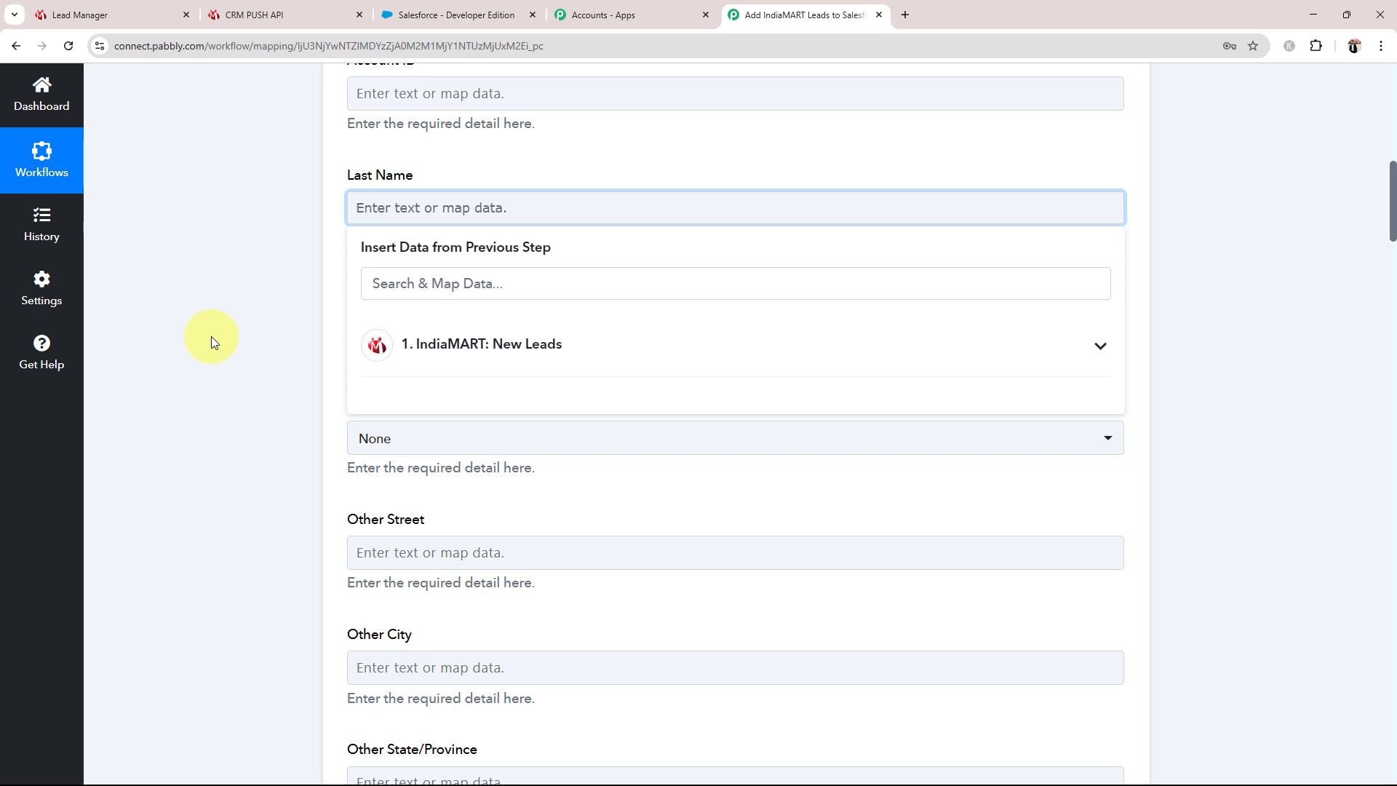
pyautogui.click(412, 294)
pyautogui.write('Name')
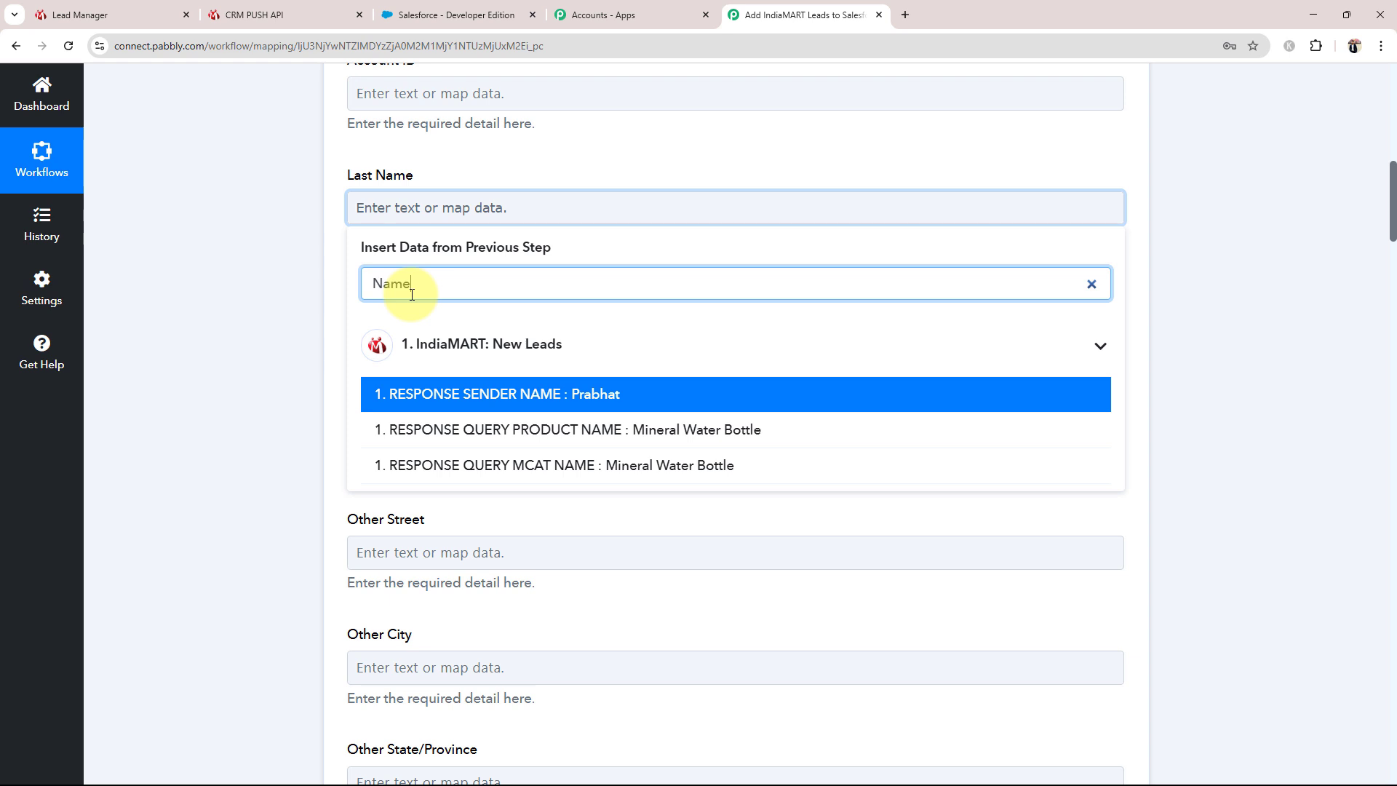
pyautogui.click(490, 385)
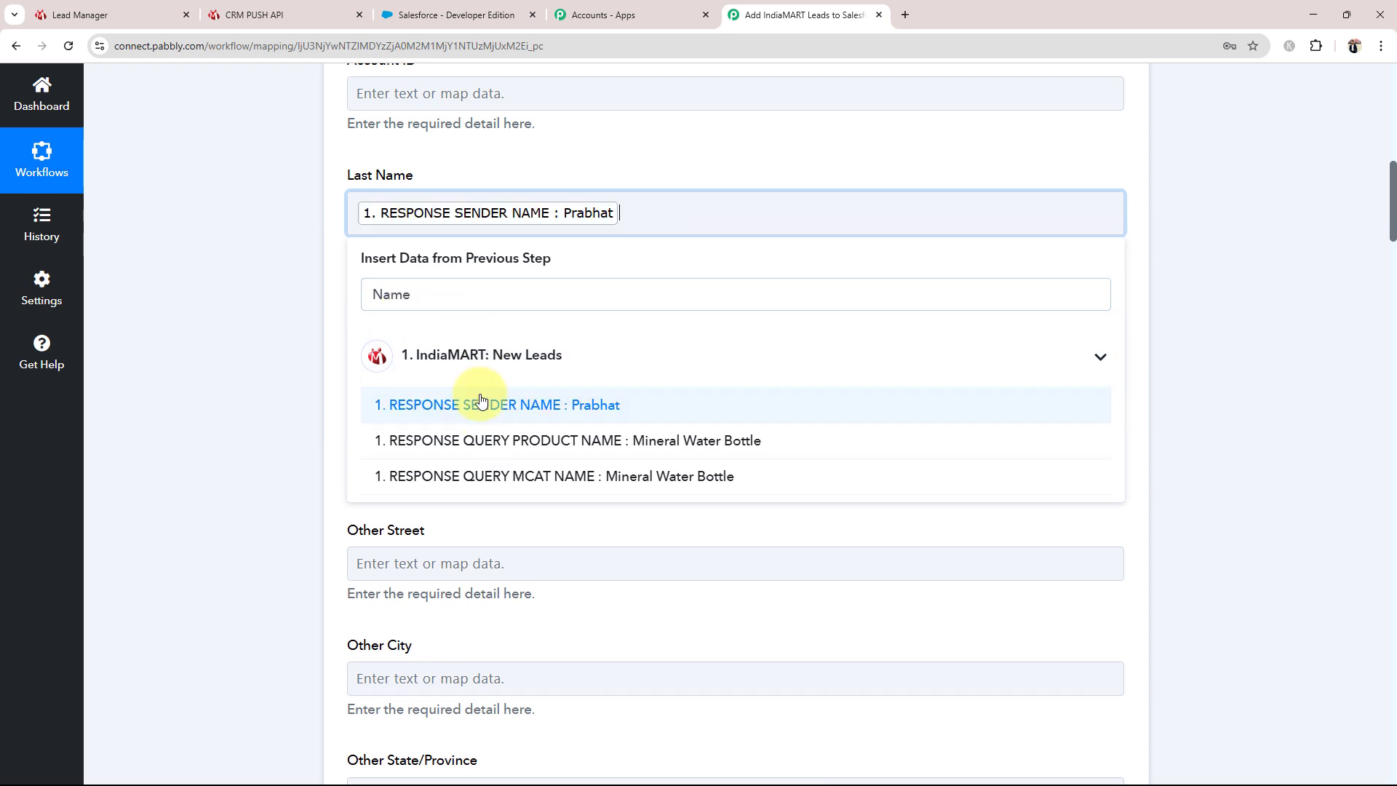
pyautogui.click(255, 275)
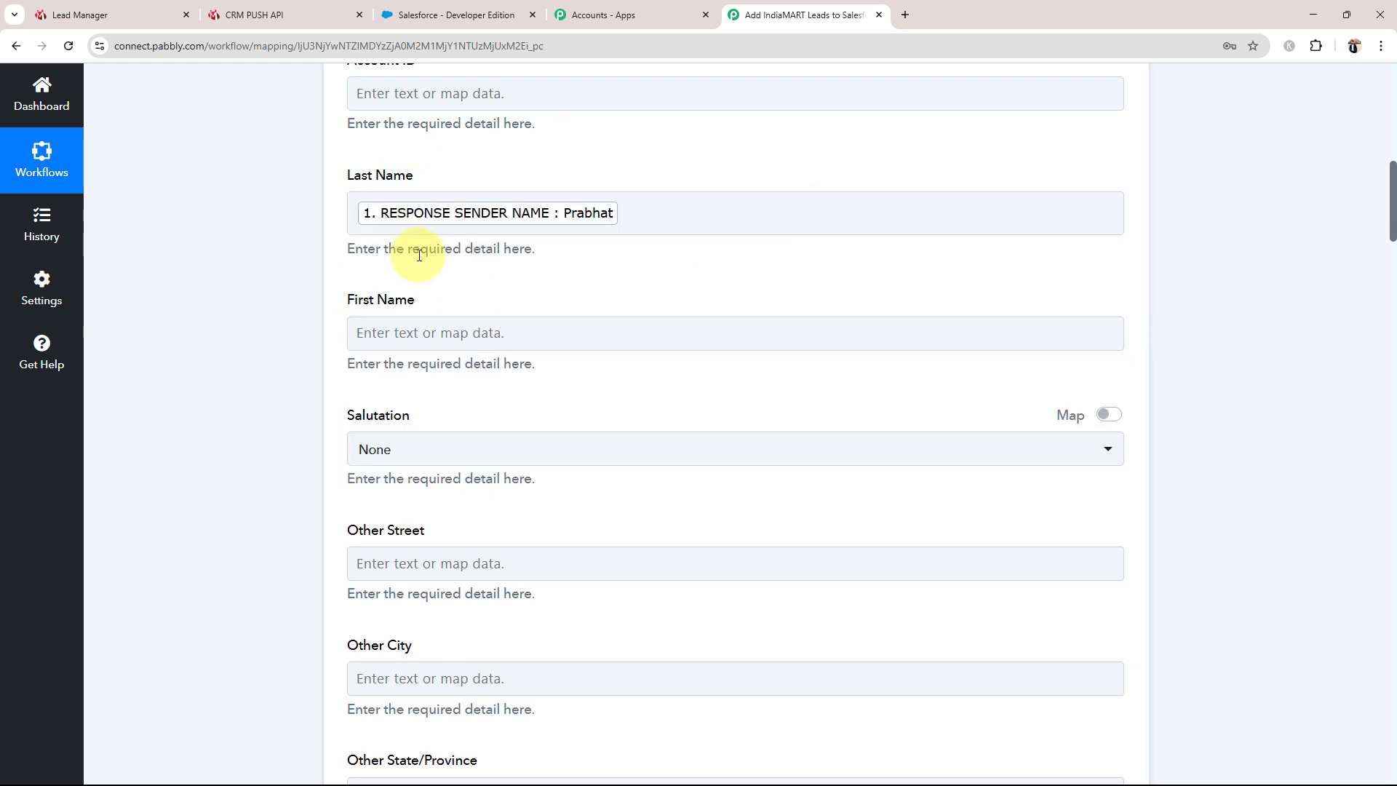
pyautogui.click(386, 341)
pyautogui.click(420, 415)
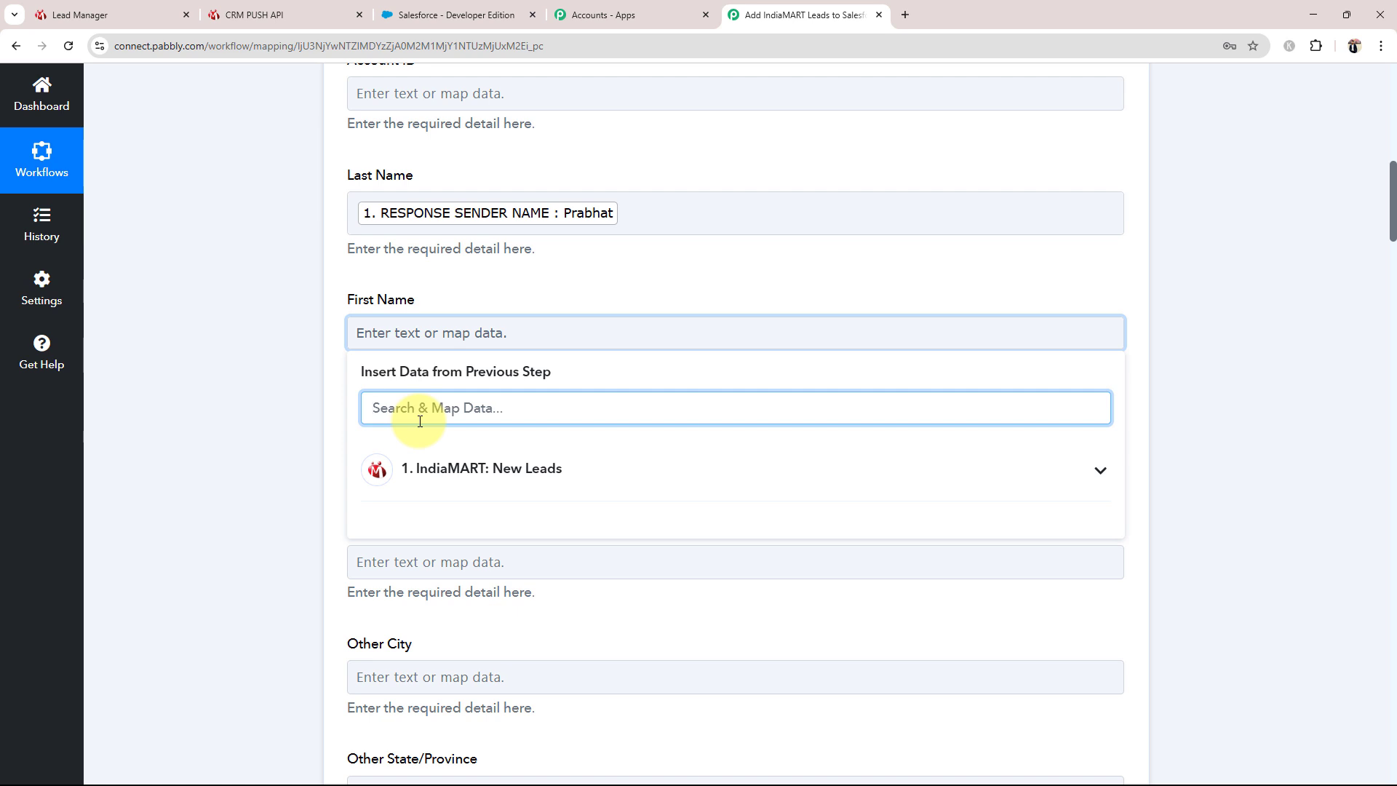
pyautogui.write('name')
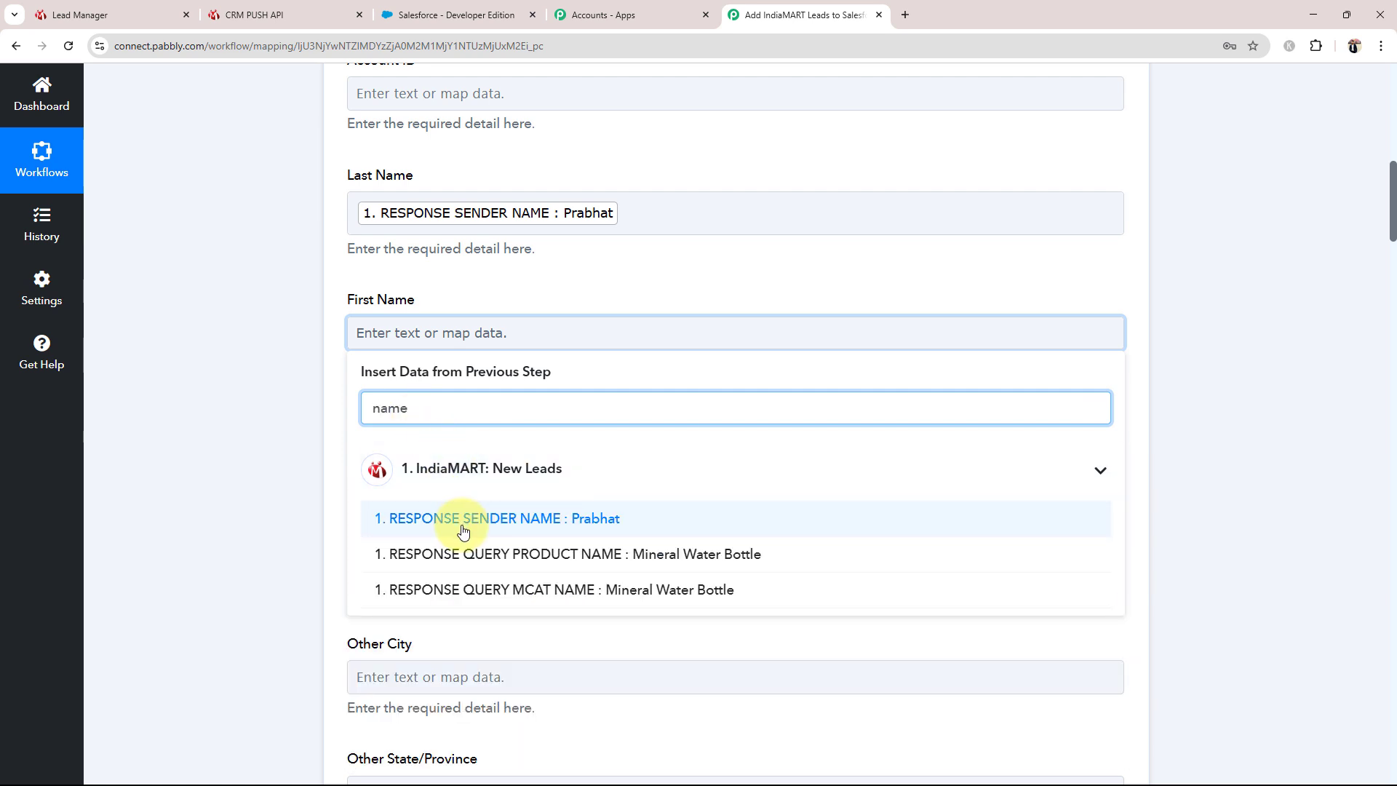
pyautogui.click(463, 531)
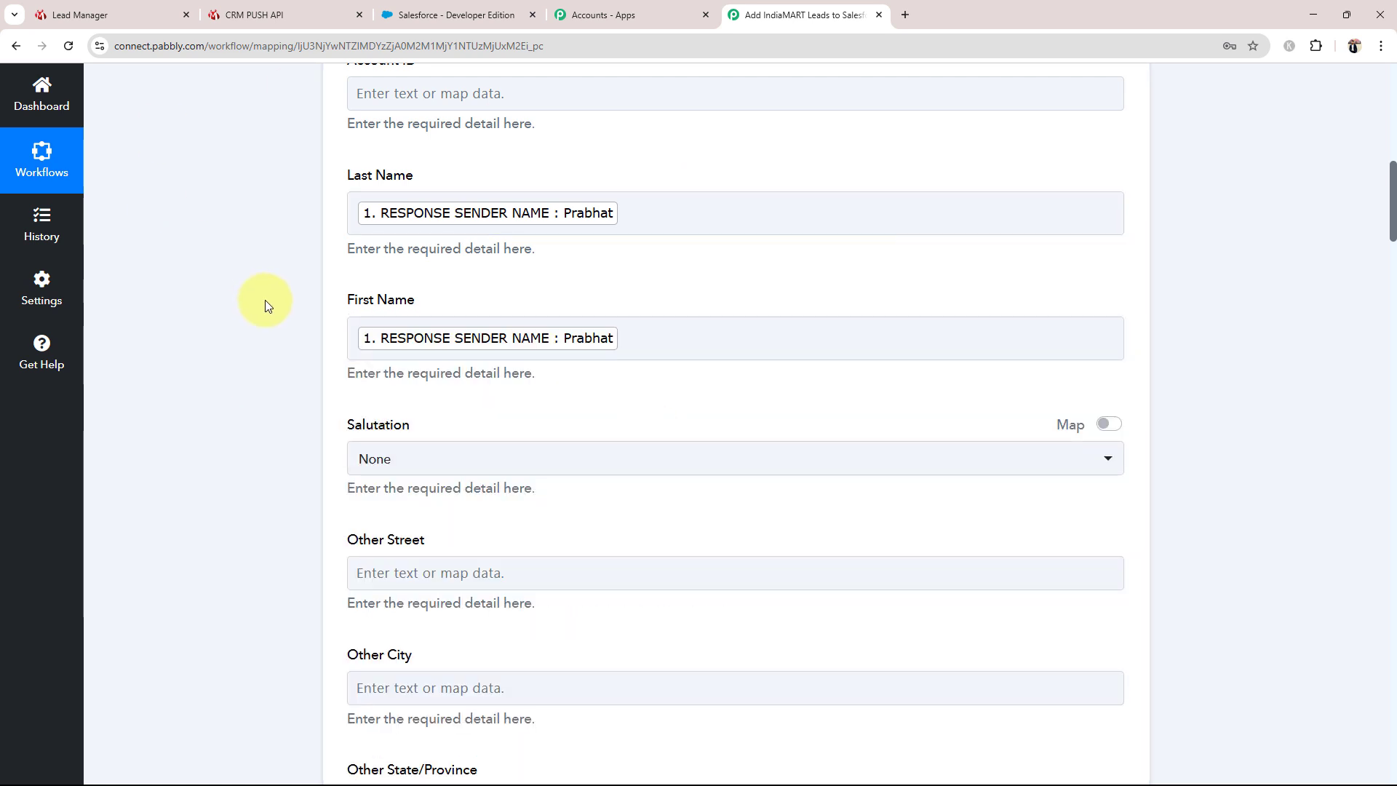
# Map the sender address into Other Street and the sender city into Other City.
pyautogui.scroll(-5, 265, 300)
pyautogui.click(415, 209)
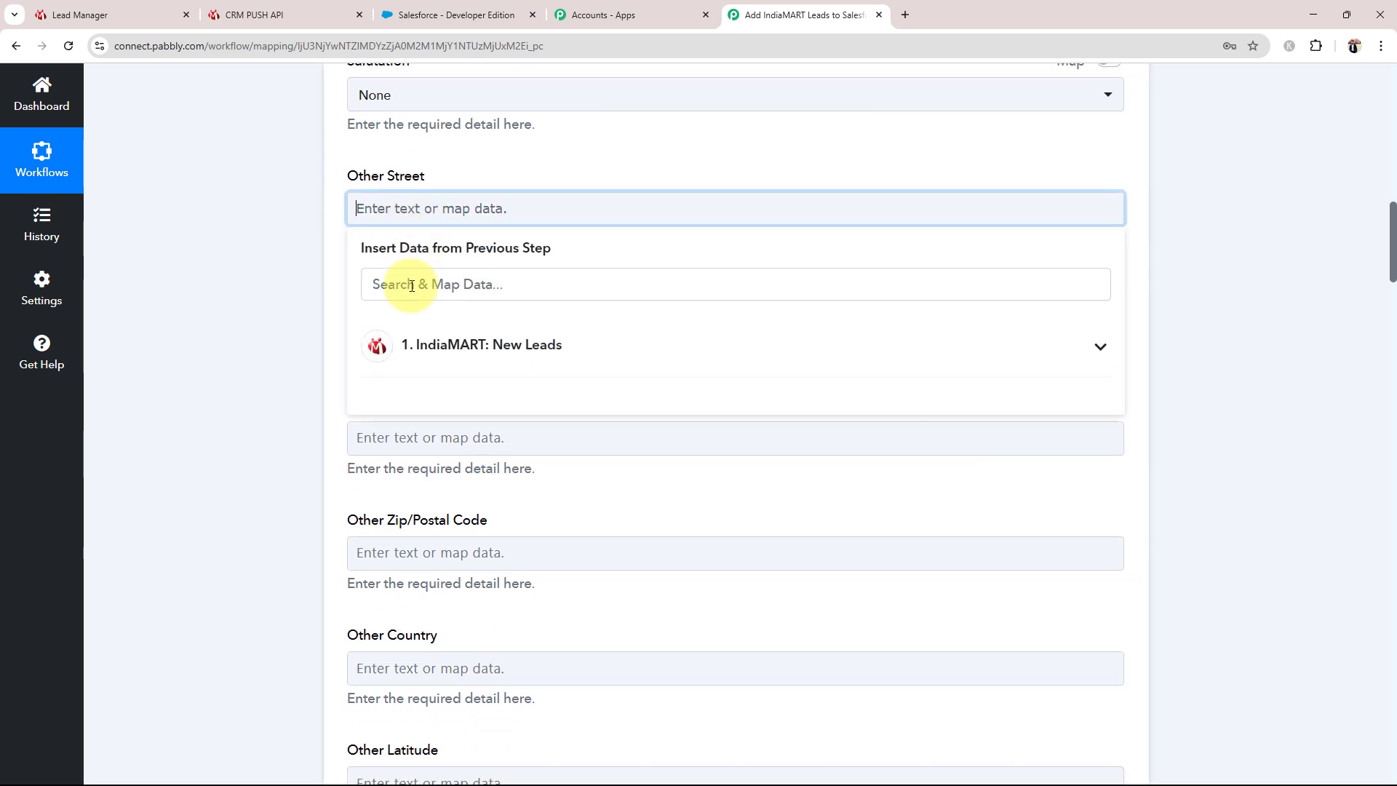
pyautogui.click(412, 285)
pyautogui.write('add')
pyautogui.click(457, 398)
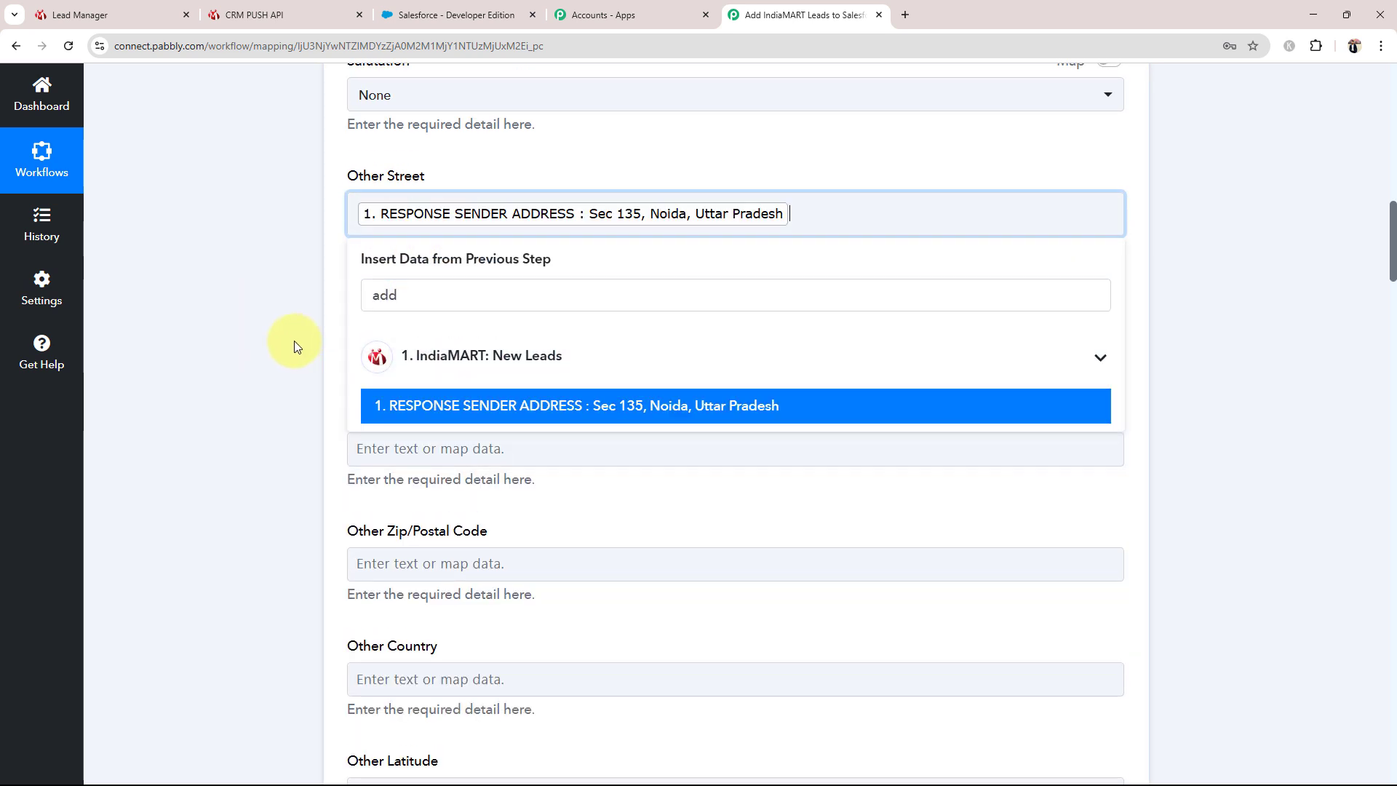
pyautogui.click(294, 340)
pyautogui.click(360, 331)
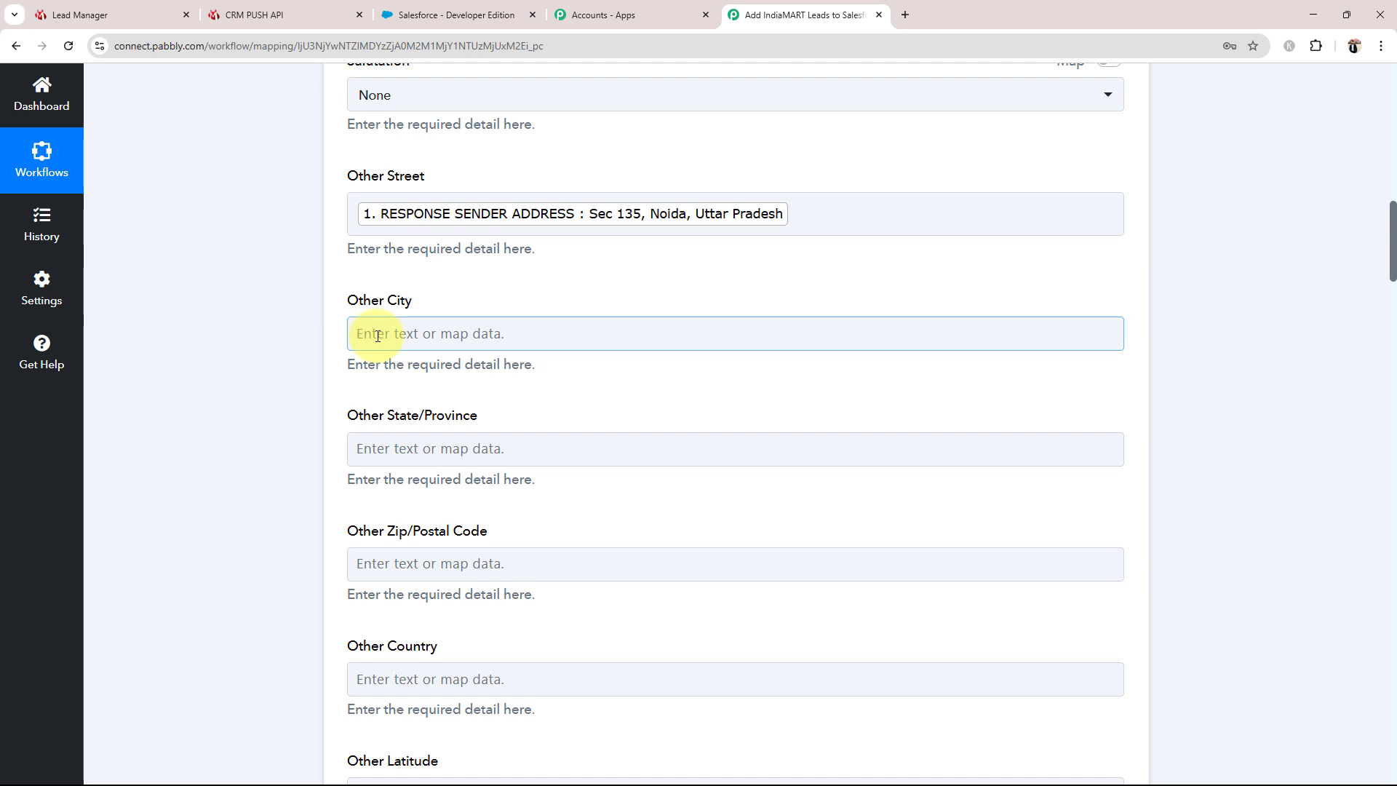
pyautogui.click(378, 336)
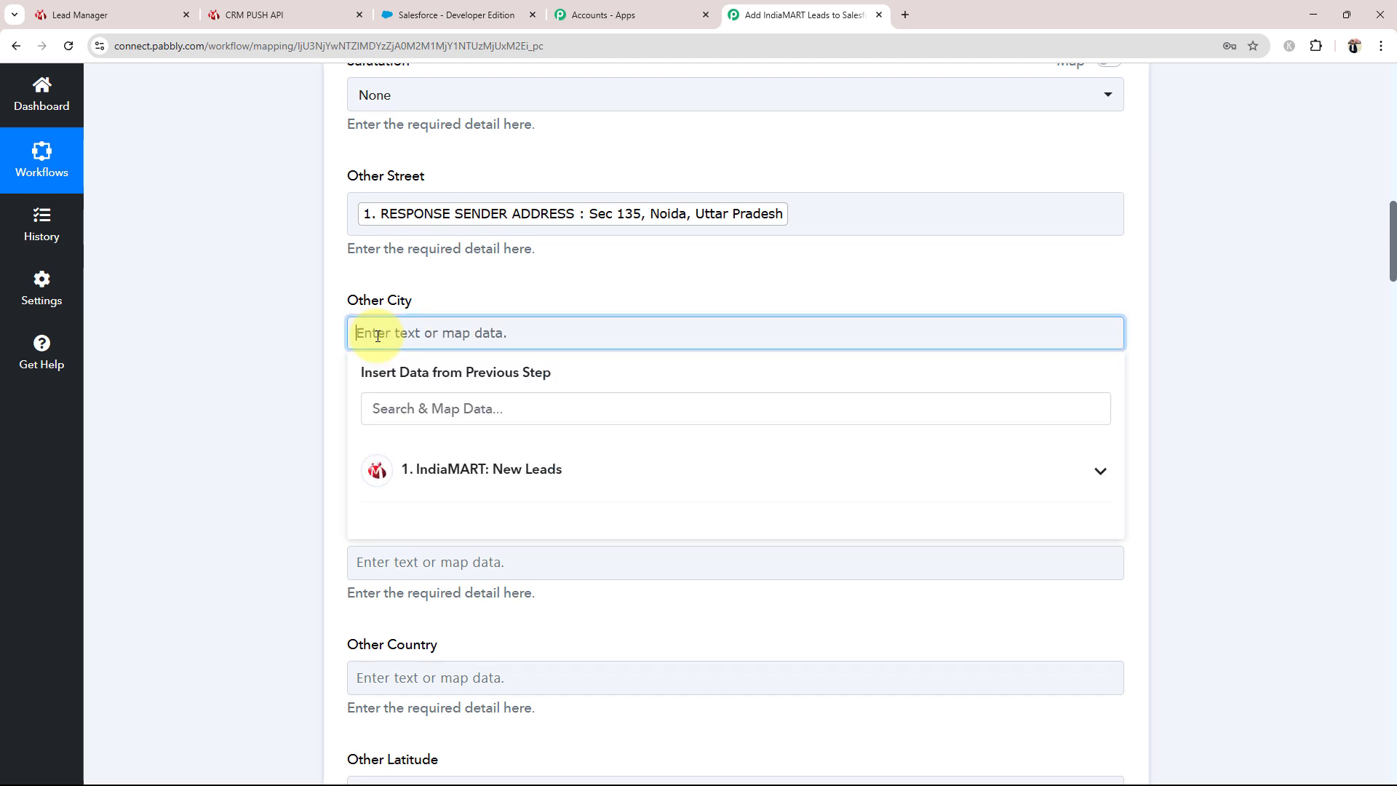
pyautogui.click(395, 418)
pyautogui.write('ci')
pyautogui.click(429, 520)
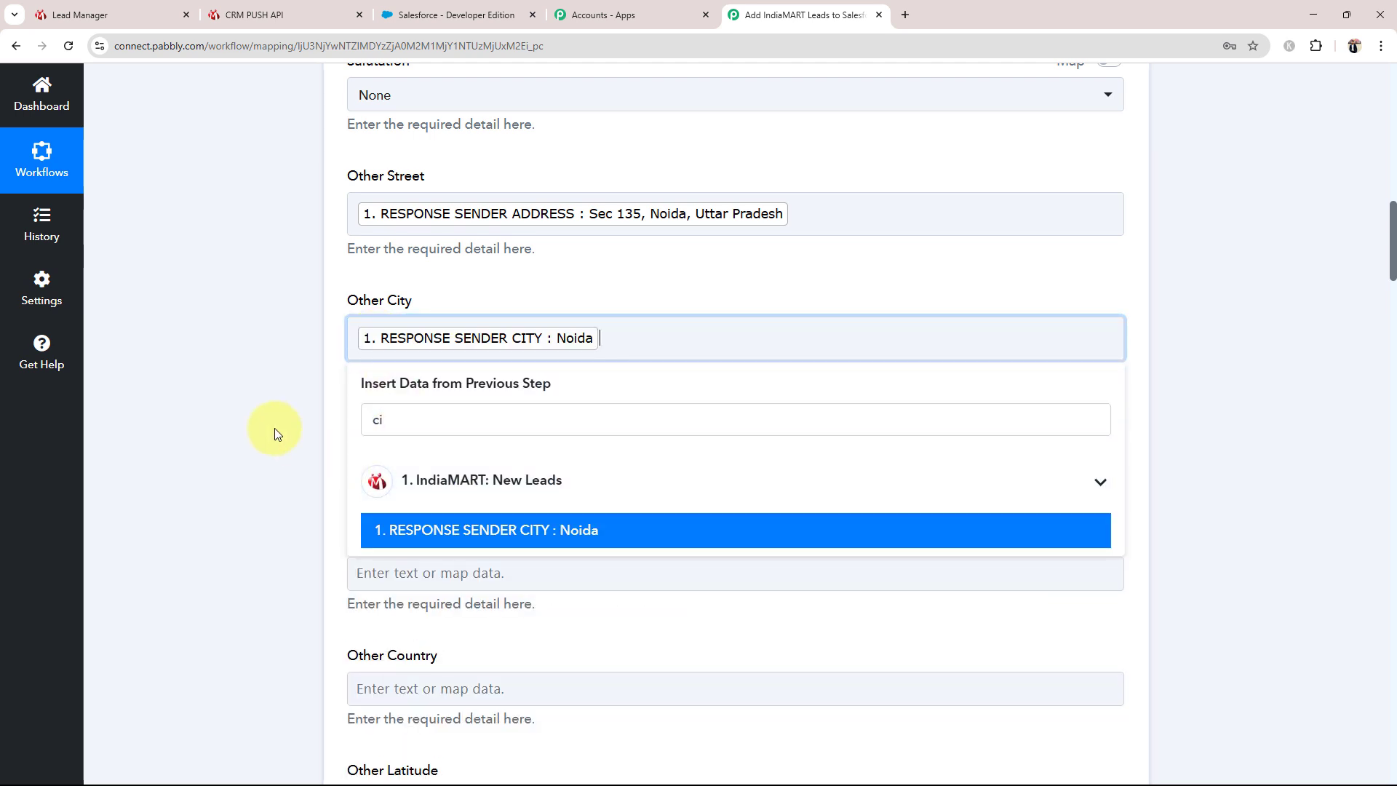
pyautogui.click(276, 432)
# Map the sender state into Other State/Province and the sender pincode into Other Zip/Postal Code.
pyautogui.scroll(-2, 306, 390)
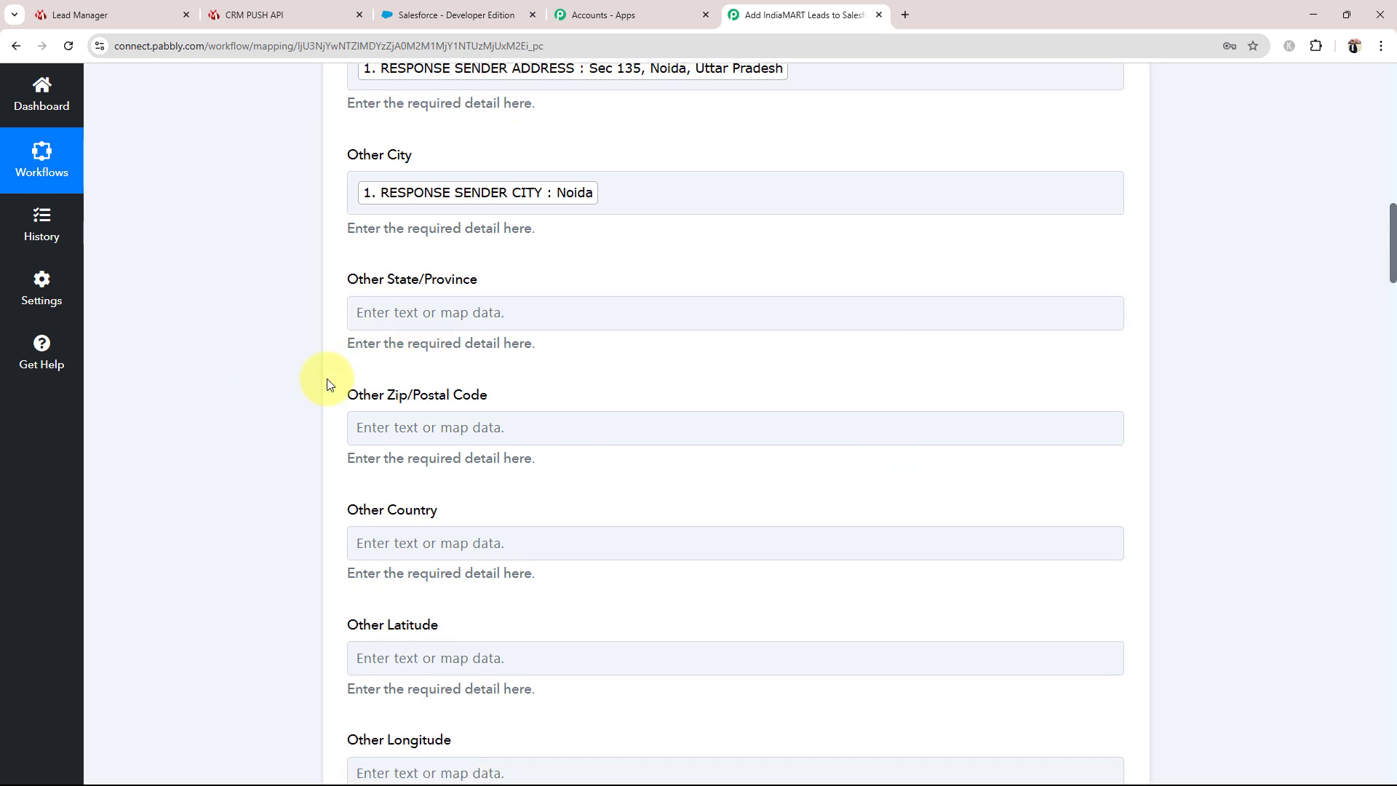
pyautogui.click(400, 314)
pyautogui.click(380, 387)
pyautogui.write('s')
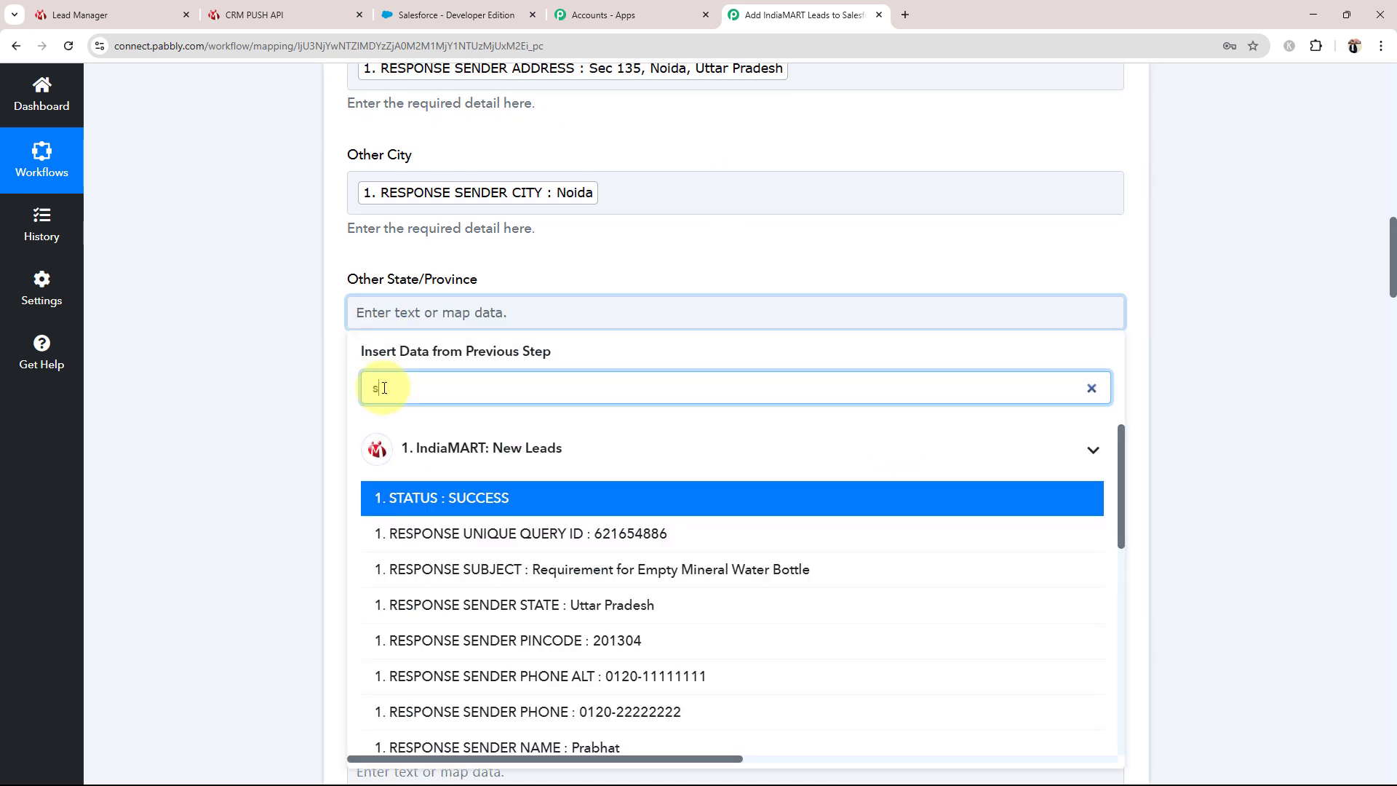
pyautogui.write('ta')
pyautogui.click(524, 536)
pyautogui.click(248, 442)
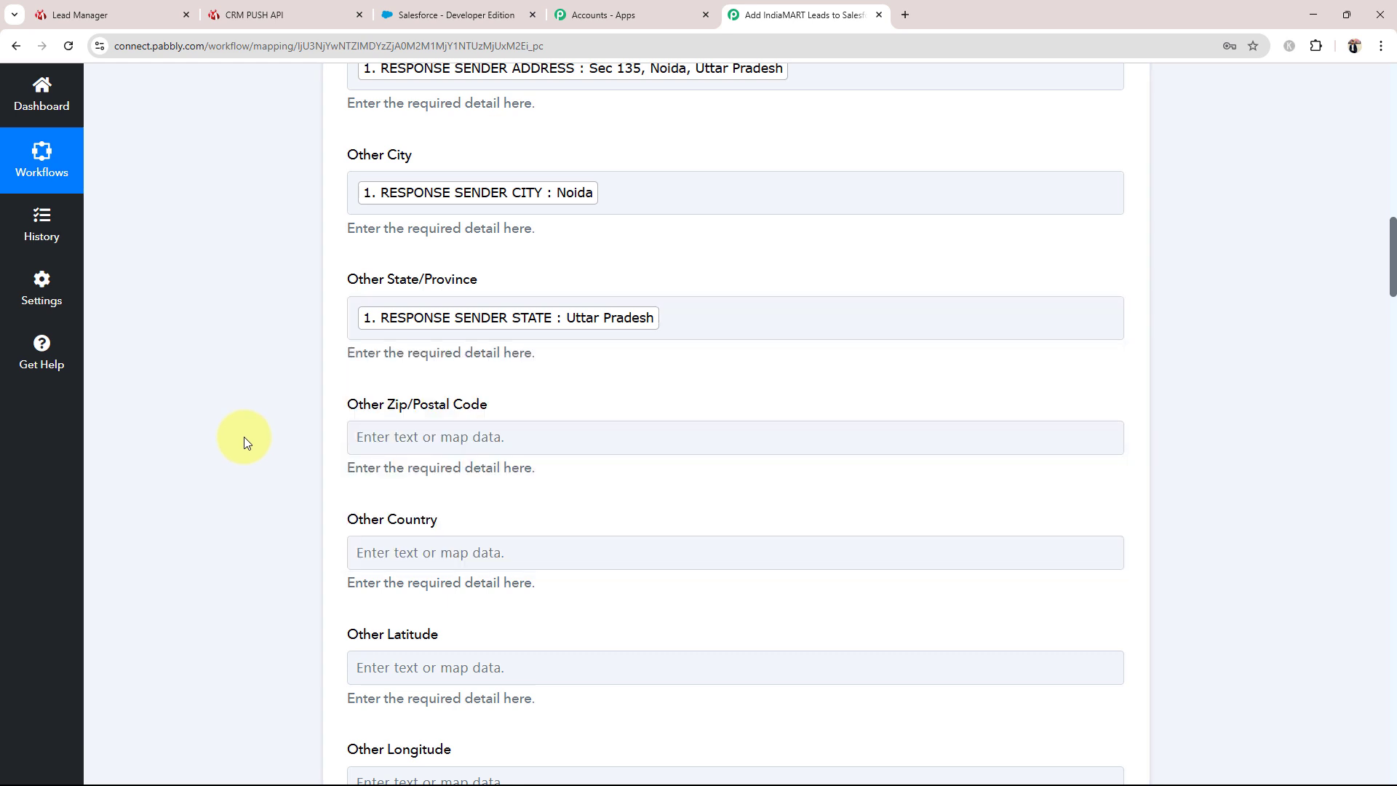
pyautogui.scroll(-3, 396, 281)
pyautogui.click(396, 222)
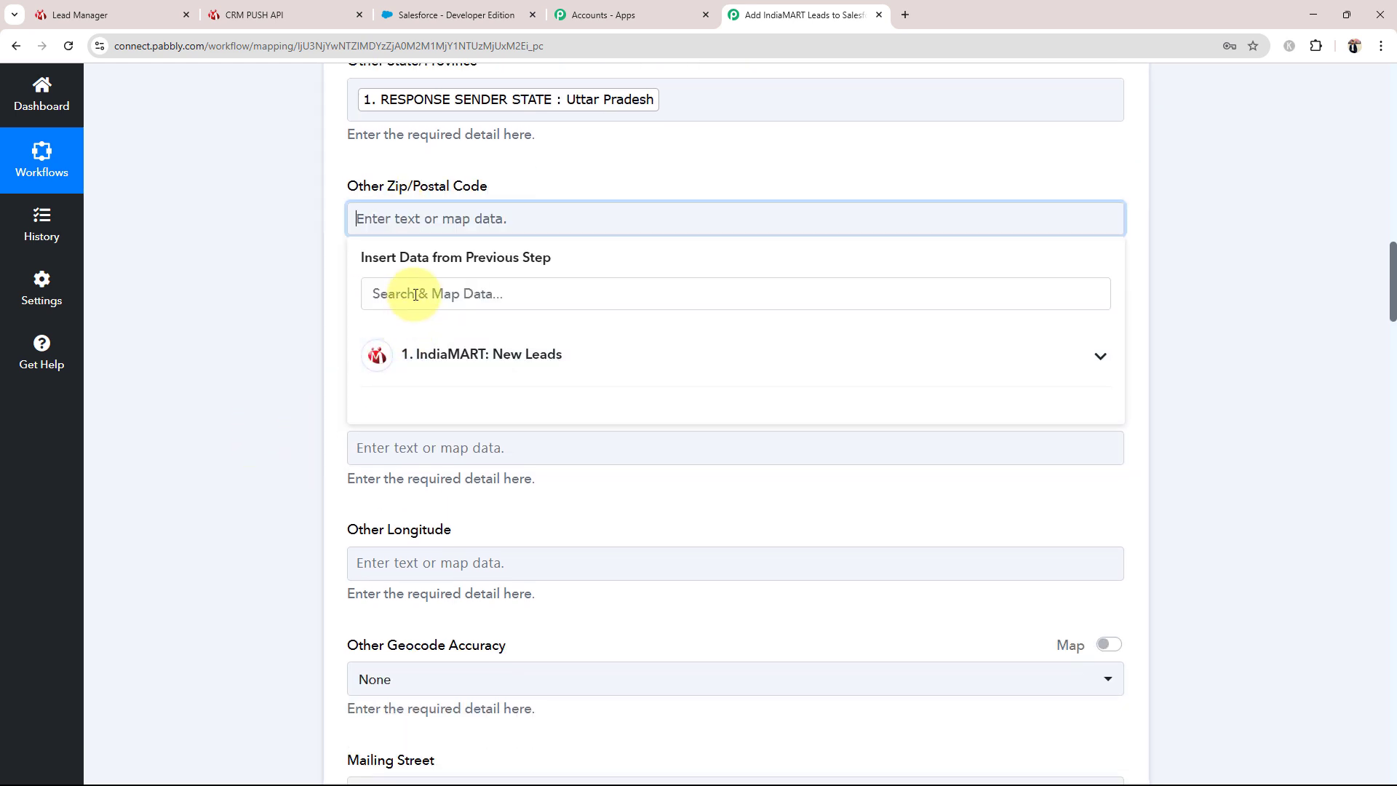
pyautogui.click(415, 295)
pyautogui.write('pin')
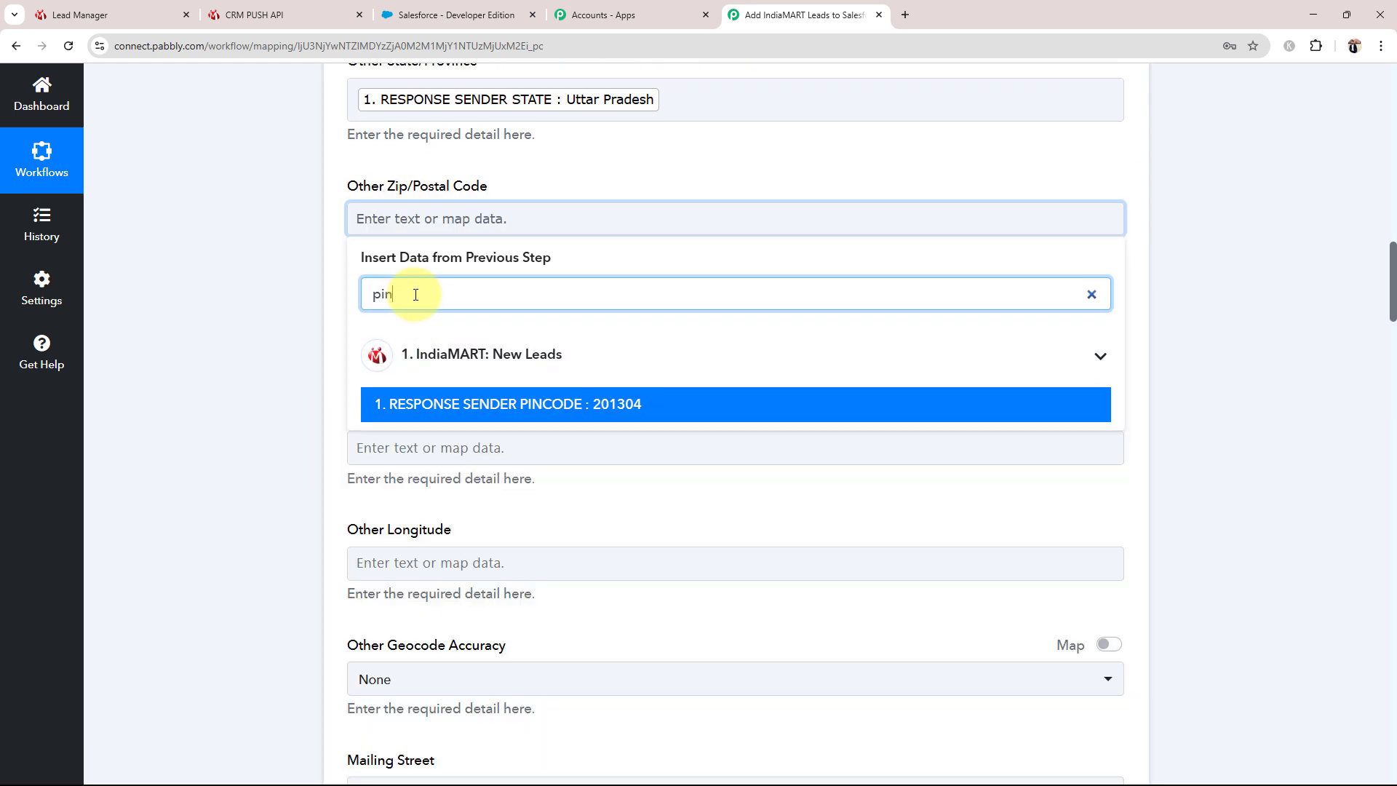
pyautogui.click(460, 403)
pyautogui.click(273, 325)
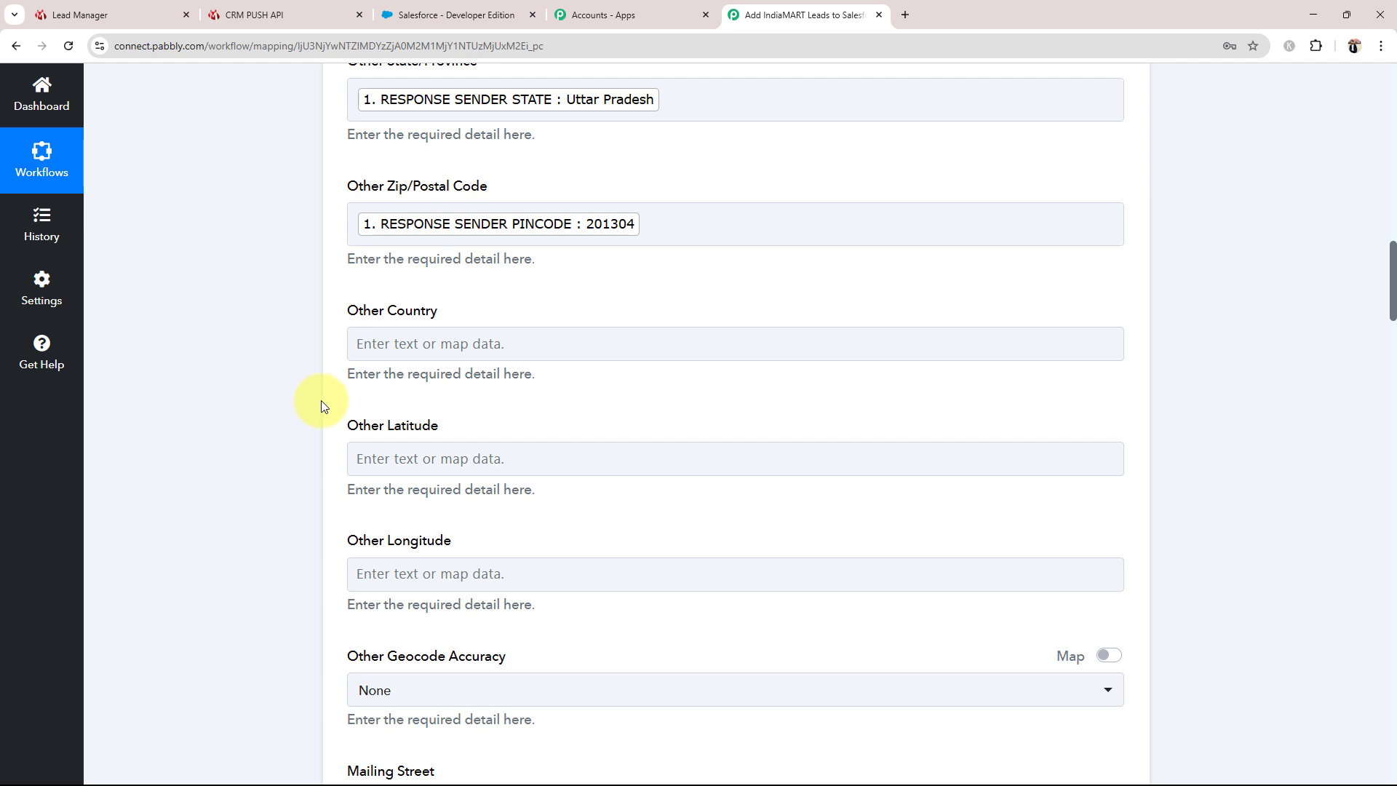
pyautogui.scroll(-10, 324, 406)
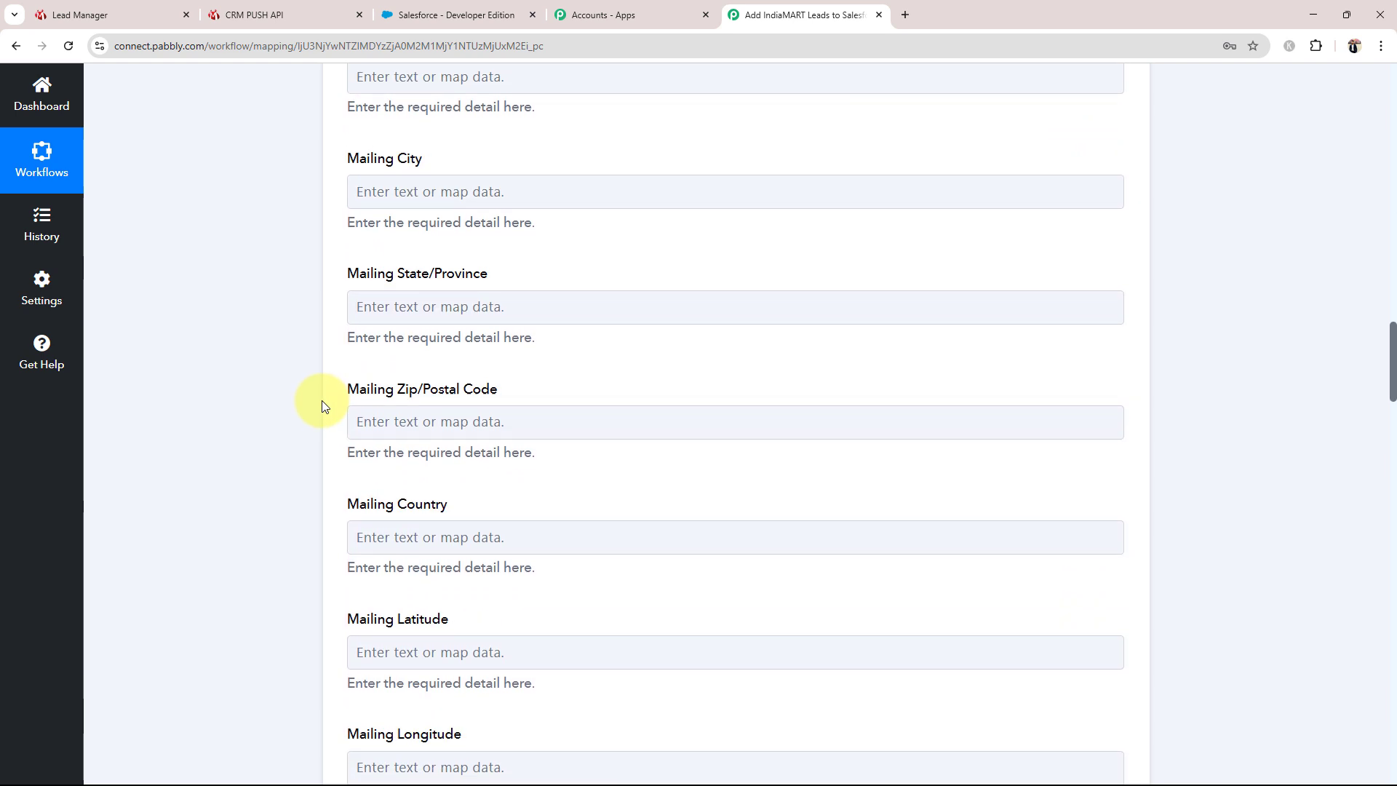
pyautogui.scroll(-9, 324, 405)
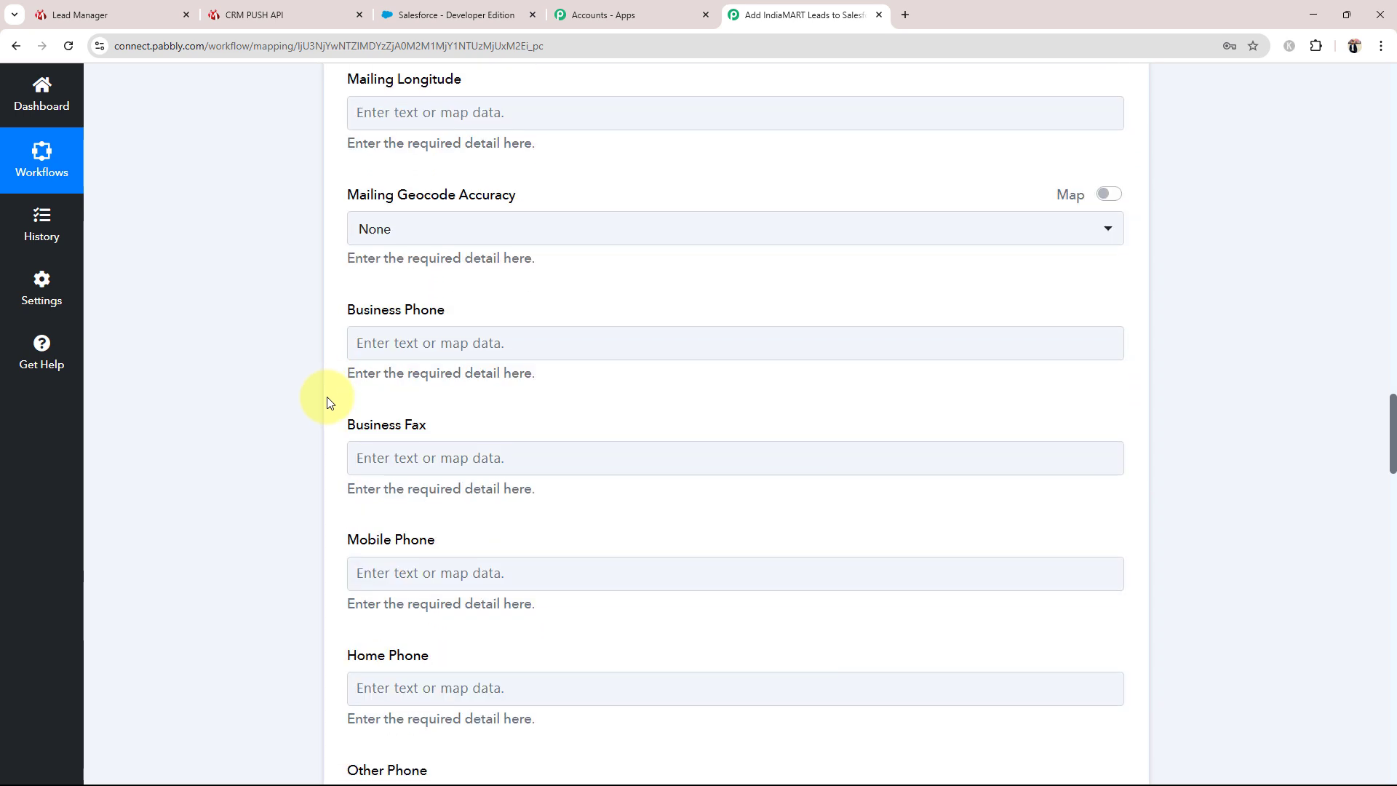
pyautogui.scroll(-2, 327, 402)
# Map RESPONSE SENDER PHONE into Business Phone and RESPONSE SENDER MOBILE into Mobile Phone.
pyautogui.click(394, 199)
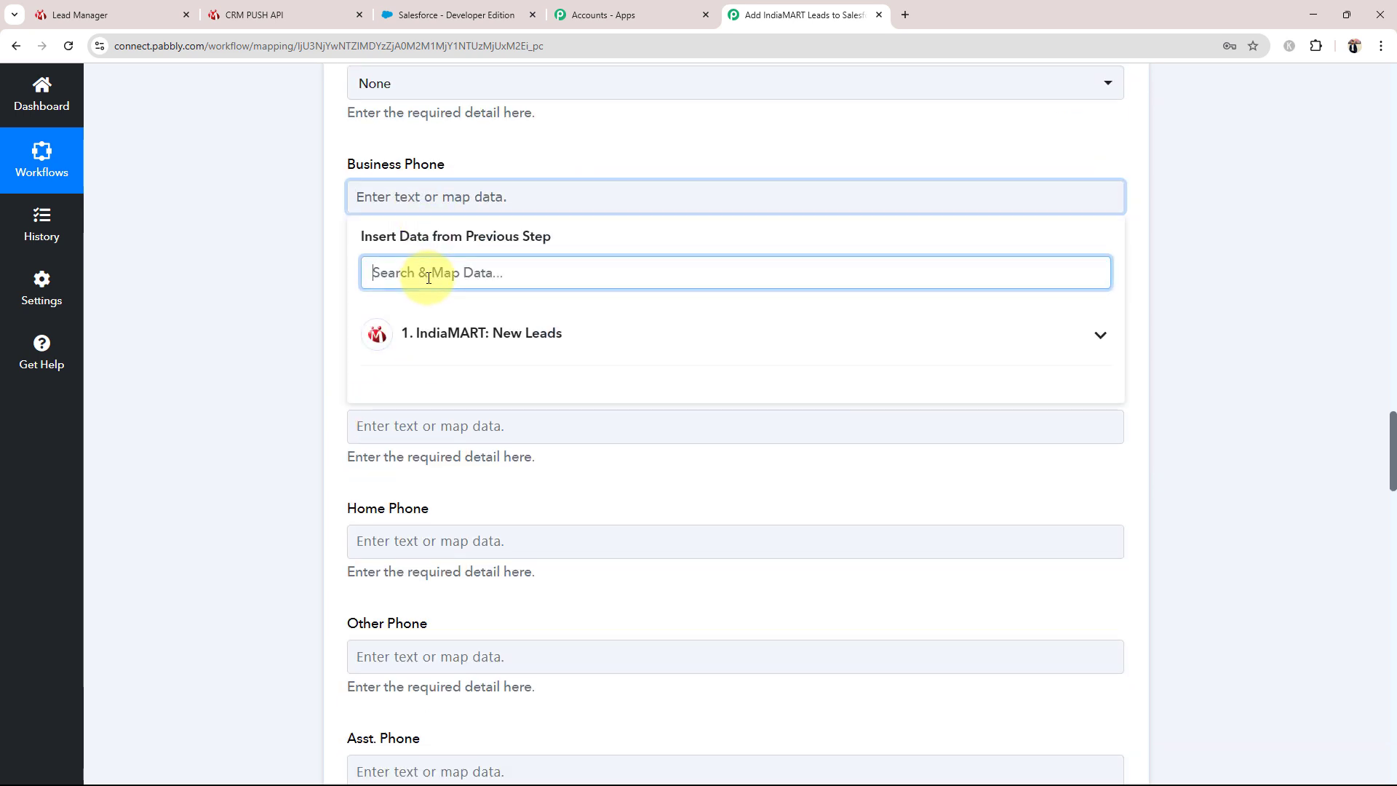
pyautogui.write('p')
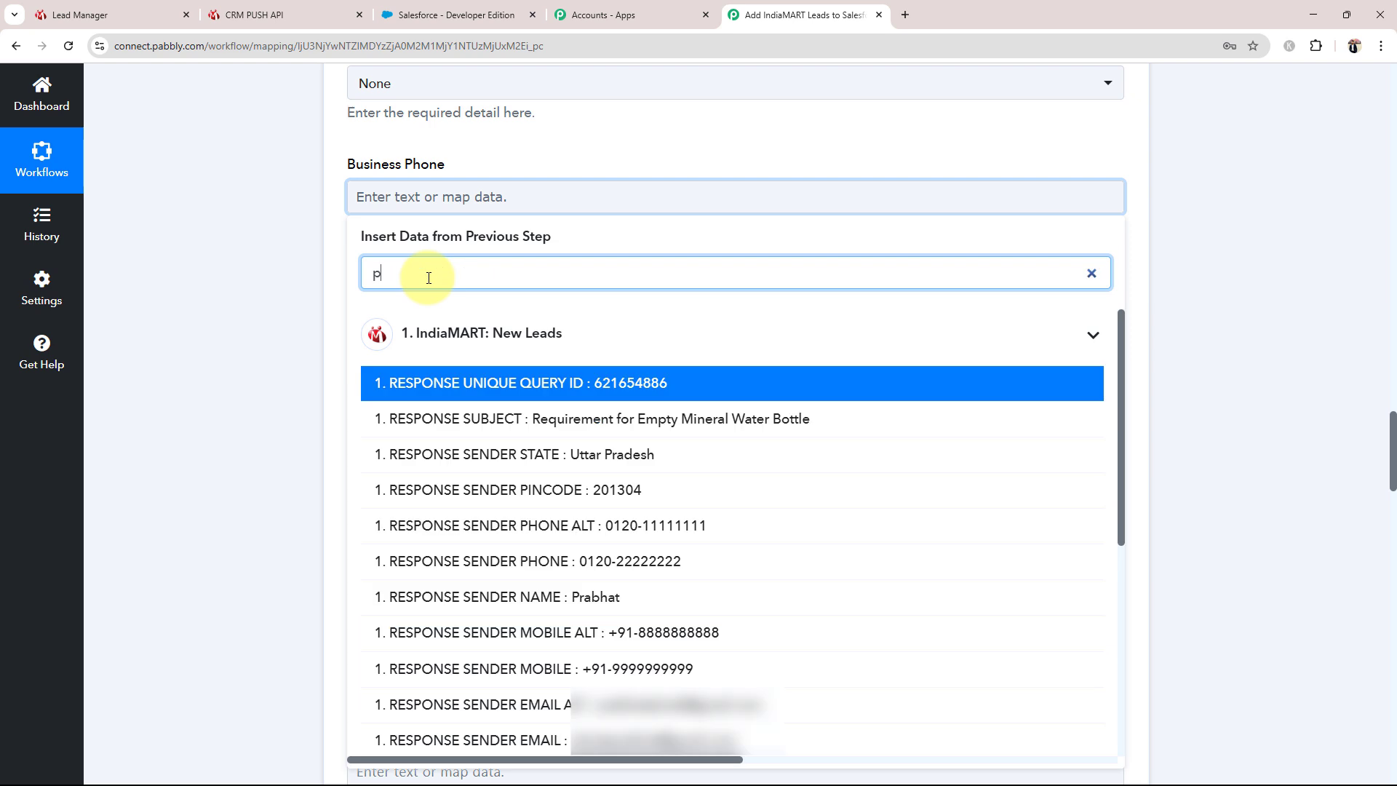
pyautogui.write('h')
pyautogui.click(527, 412)
pyautogui.click(303, 285)
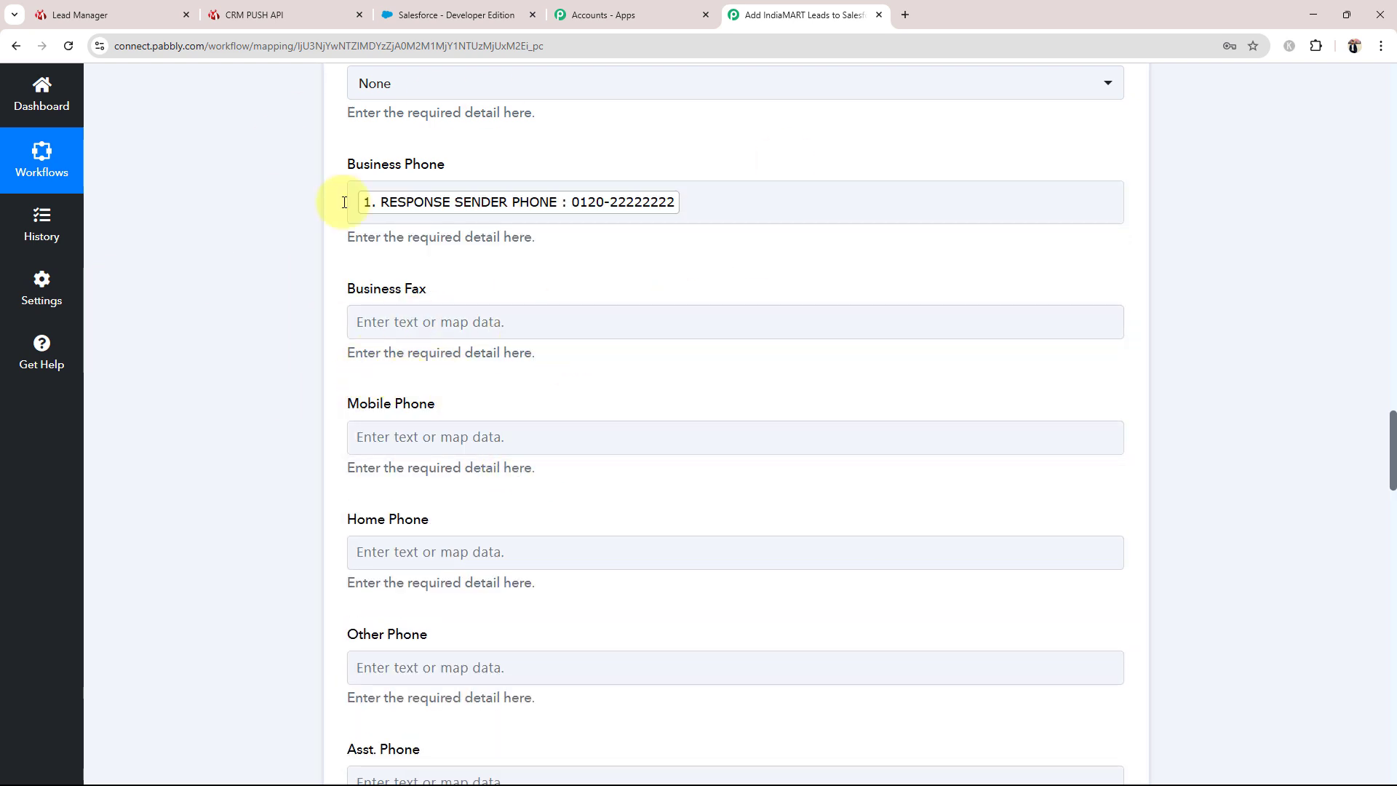
pyautogui.scroll(-3, 219, 335)
pyautogui.click(378, 222)
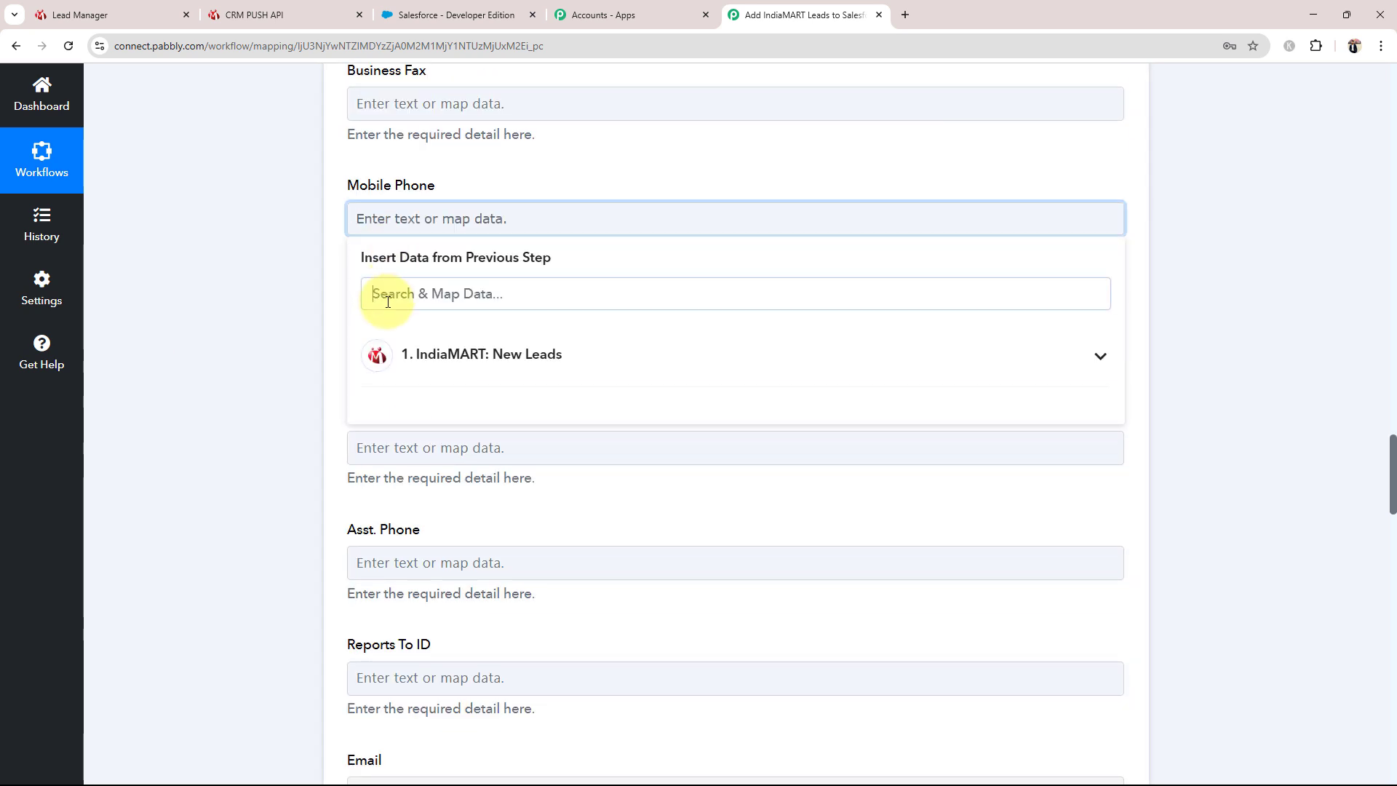
pyautogui.click(381, 301)
pyautogui.write('mo')
pyautogui.click(490, 437)
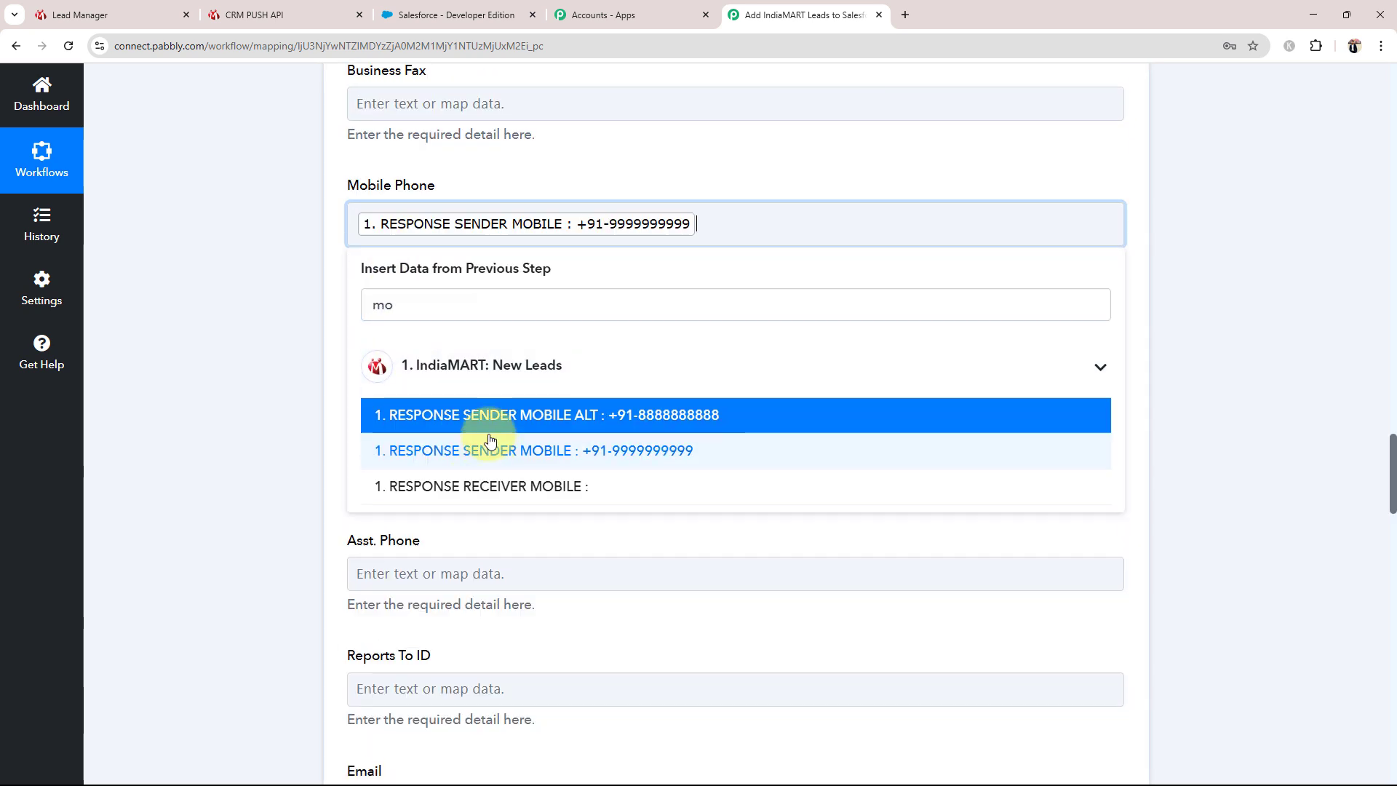
pyautogui.click(303, 381)
# Map RESPONSE SENDER EMAIL into the Contact's Email field.
pyautogui.scroll(-5, 228, 452)
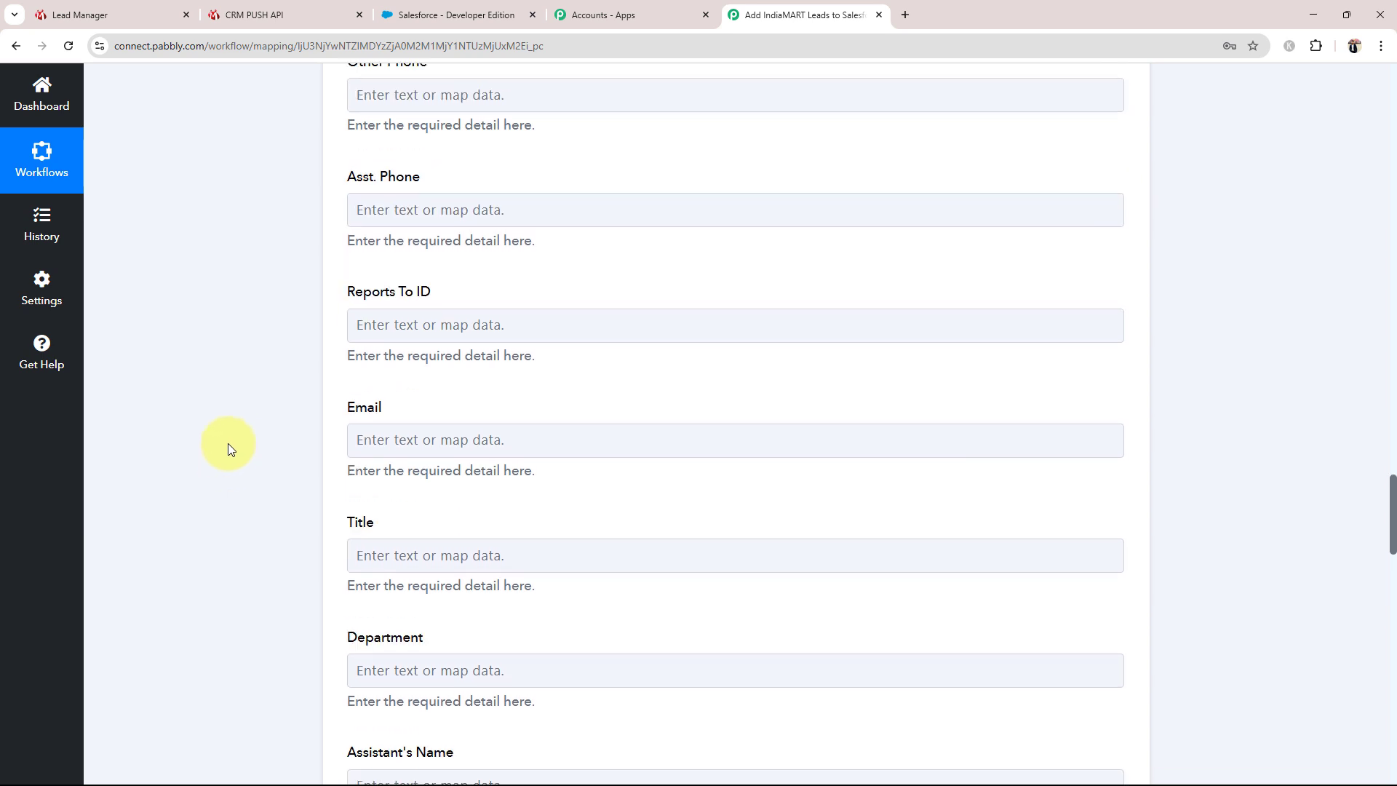
pyautogui.click(401, 442)
pyautogui.scroll(-2, 228, 489)
pyautogui.click(384, 369)
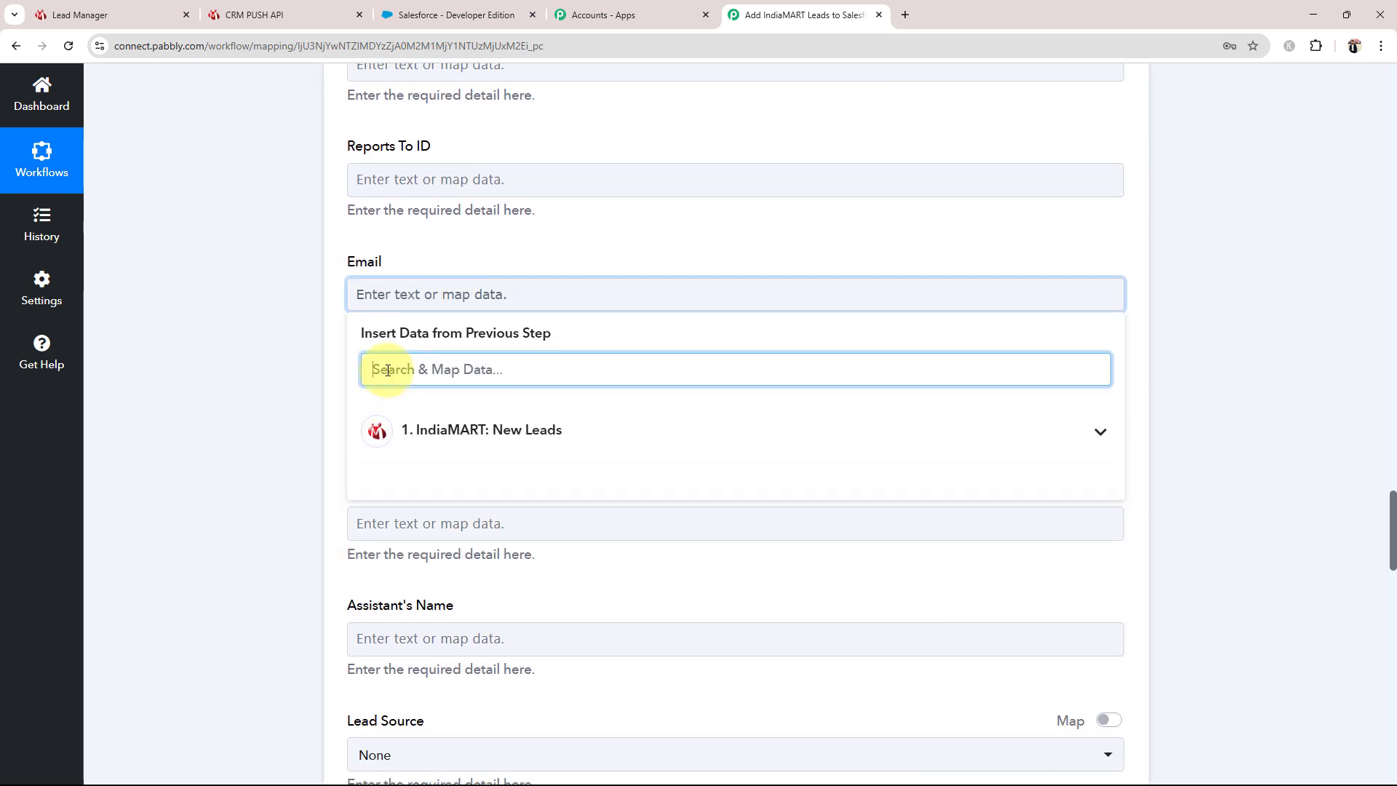
pyautogui.write('em')
pyautogui.click(471, 508)
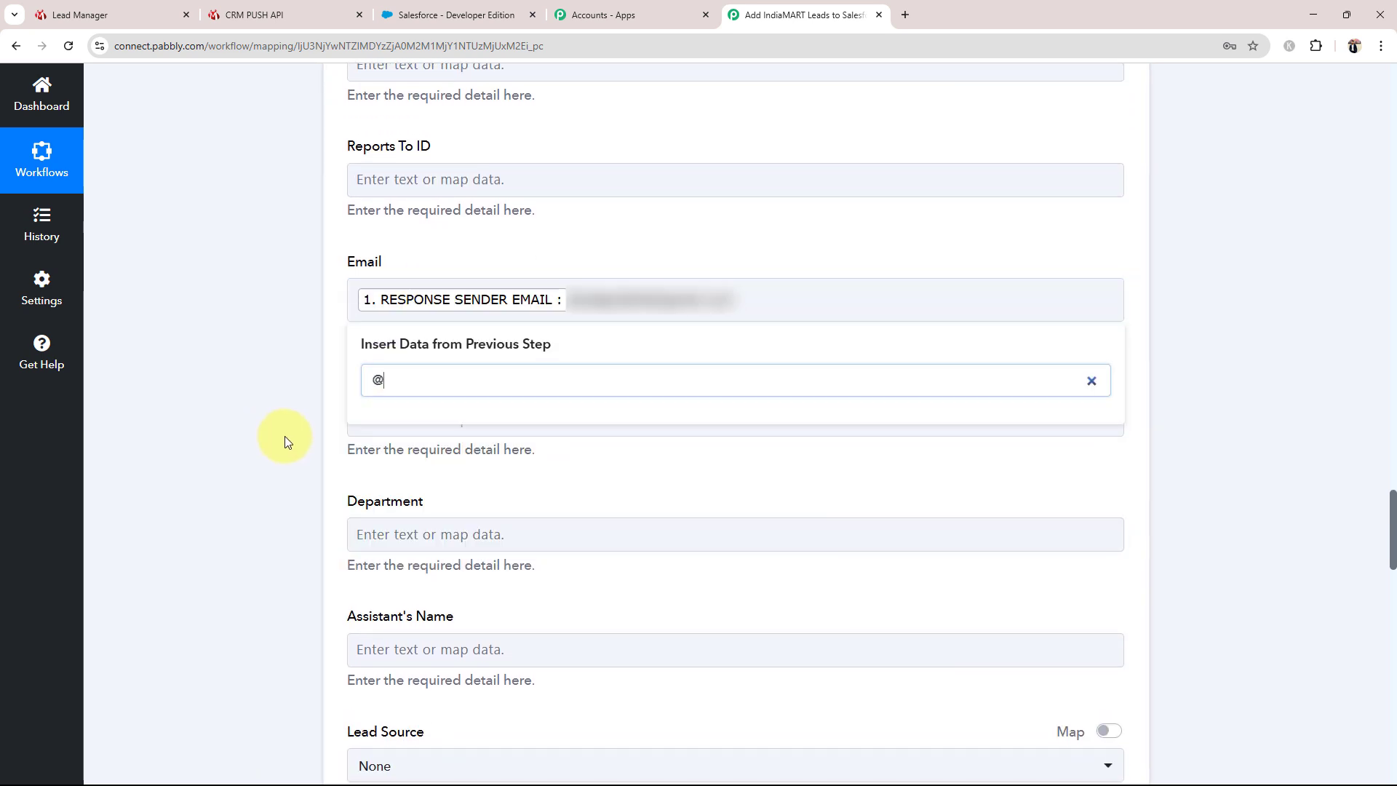
pyautogui.click(308, 320)
# Set the Lead Source dropdown to Other.
pyautogui.scroll(-5, 359, 440)
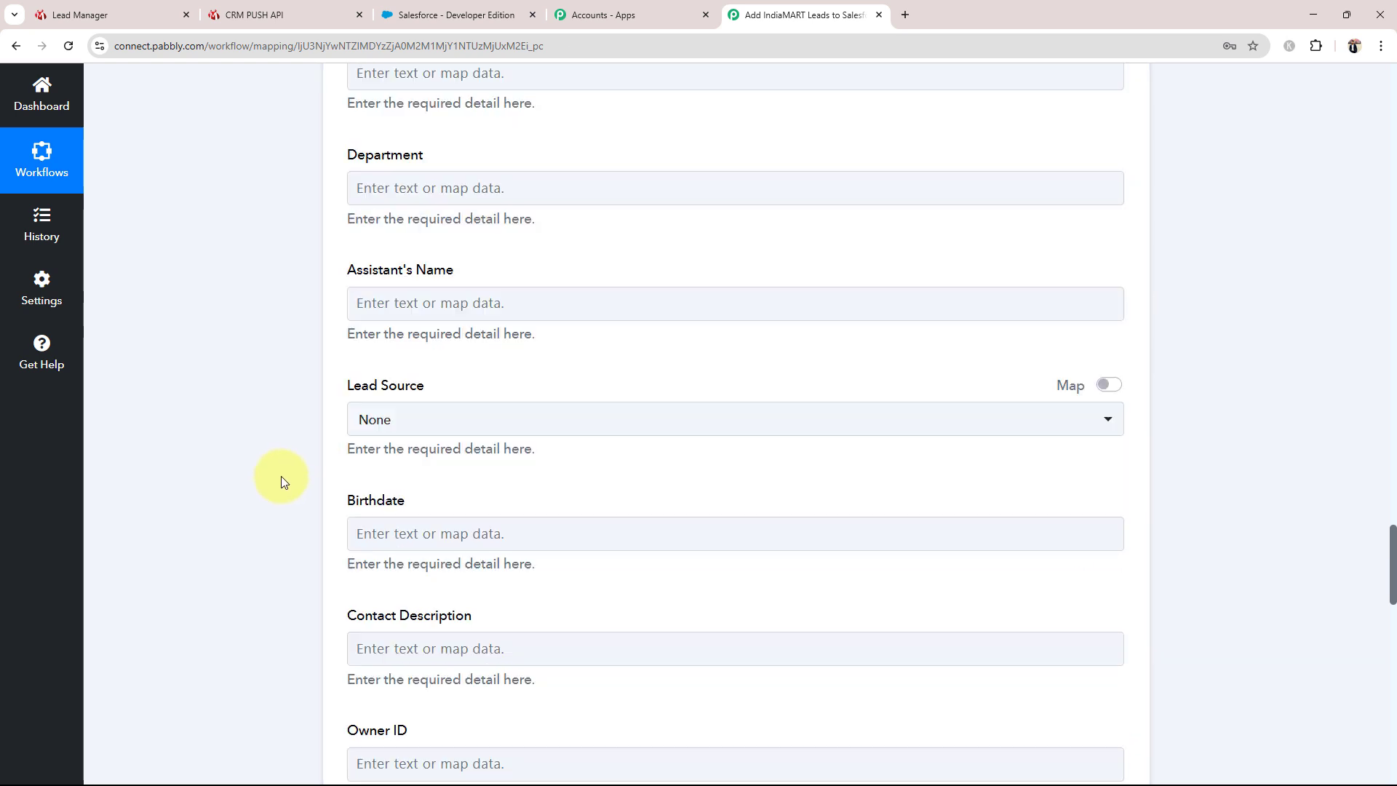
pyautogui.scroll(-1, 283, 483)
pyautogui.click(393, 332)
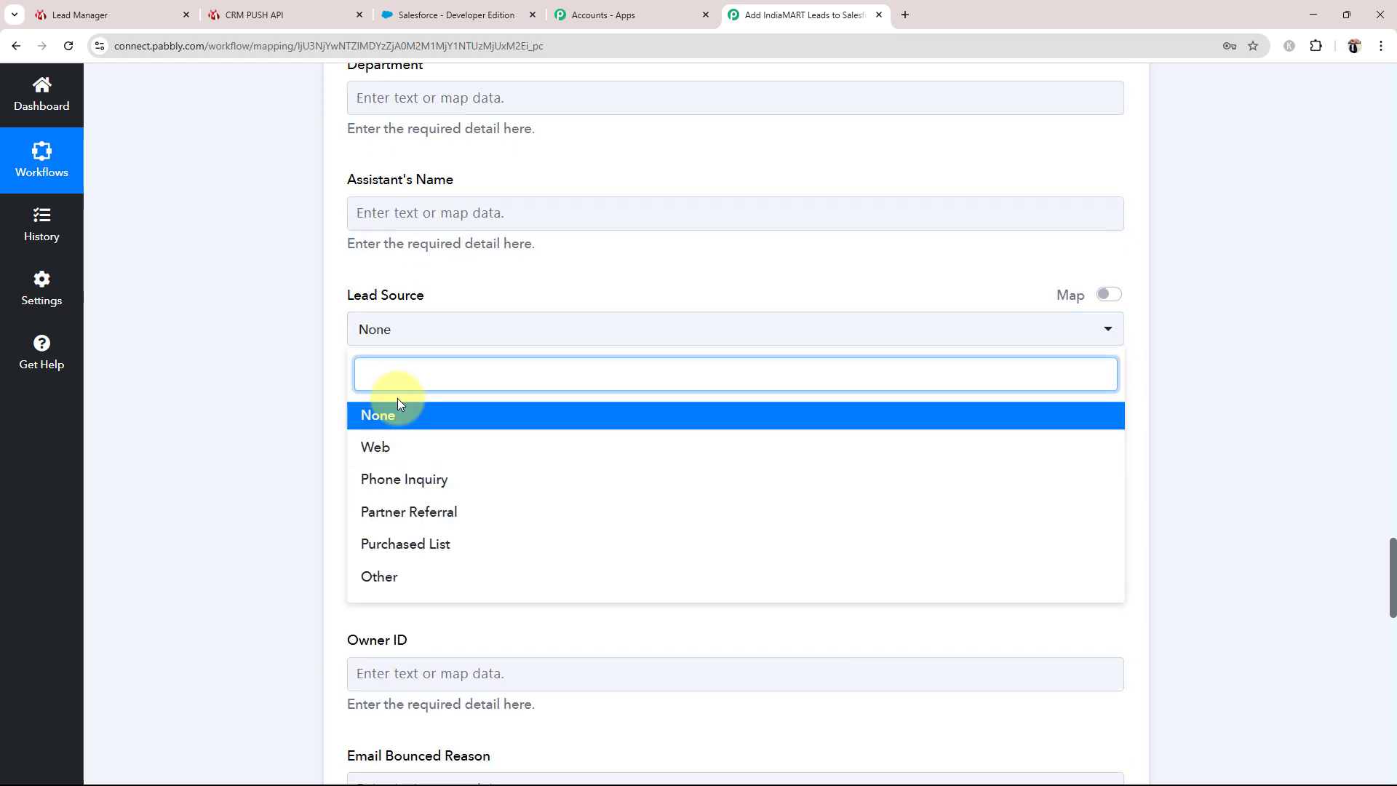
pyautogui.click(392, 574)
pyautogui.scroll(-7, 234, 466)
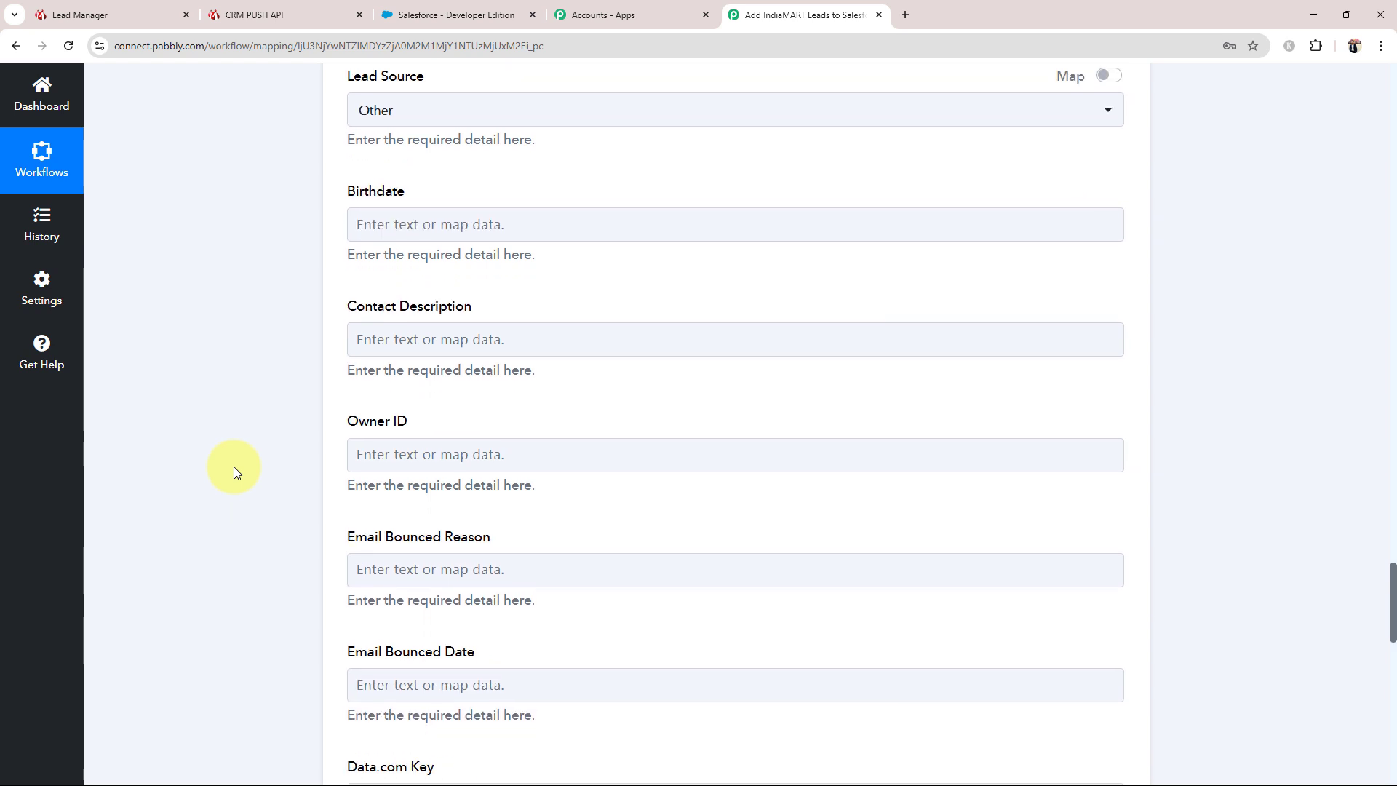
pyautogui.scroll(-8, 234, 470)
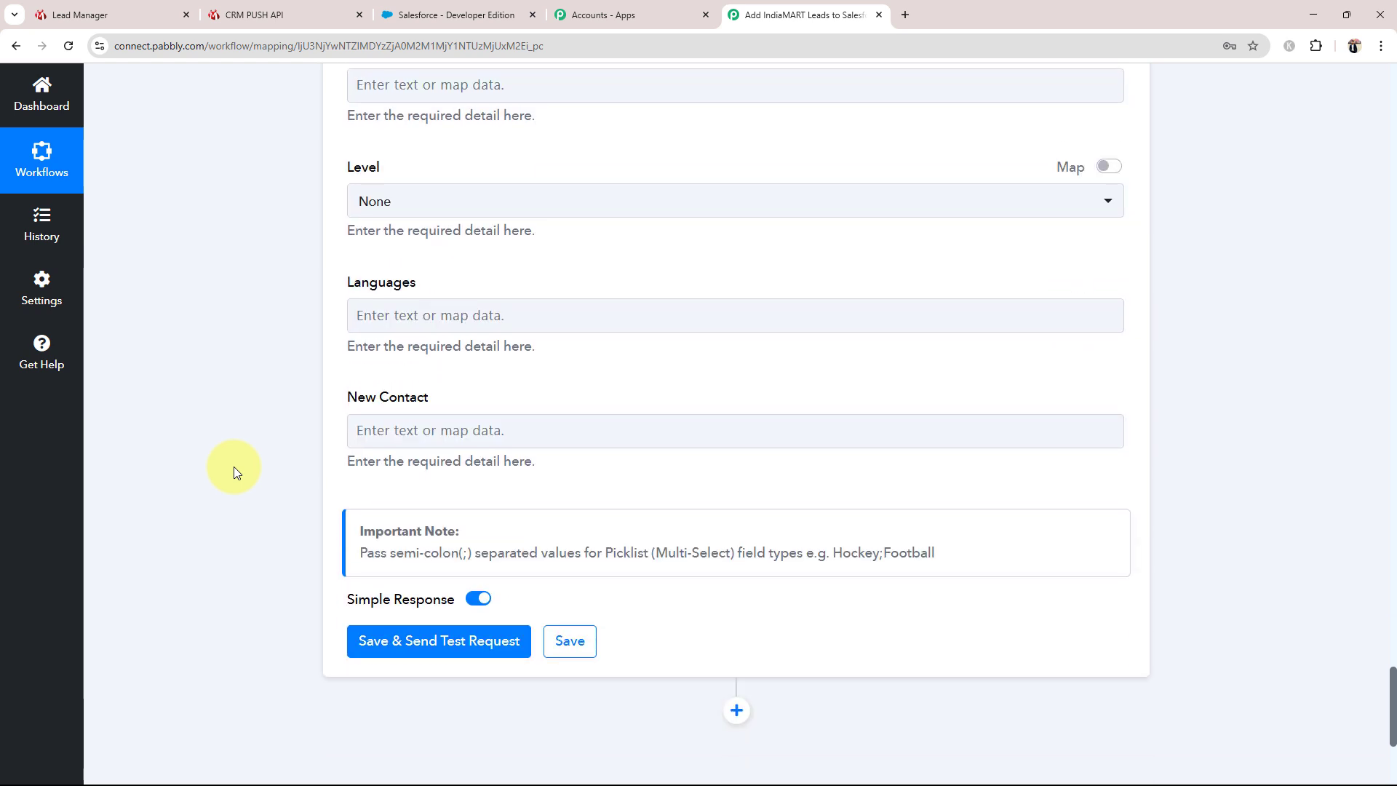
pyautogui.scroll(7, 233, 472)
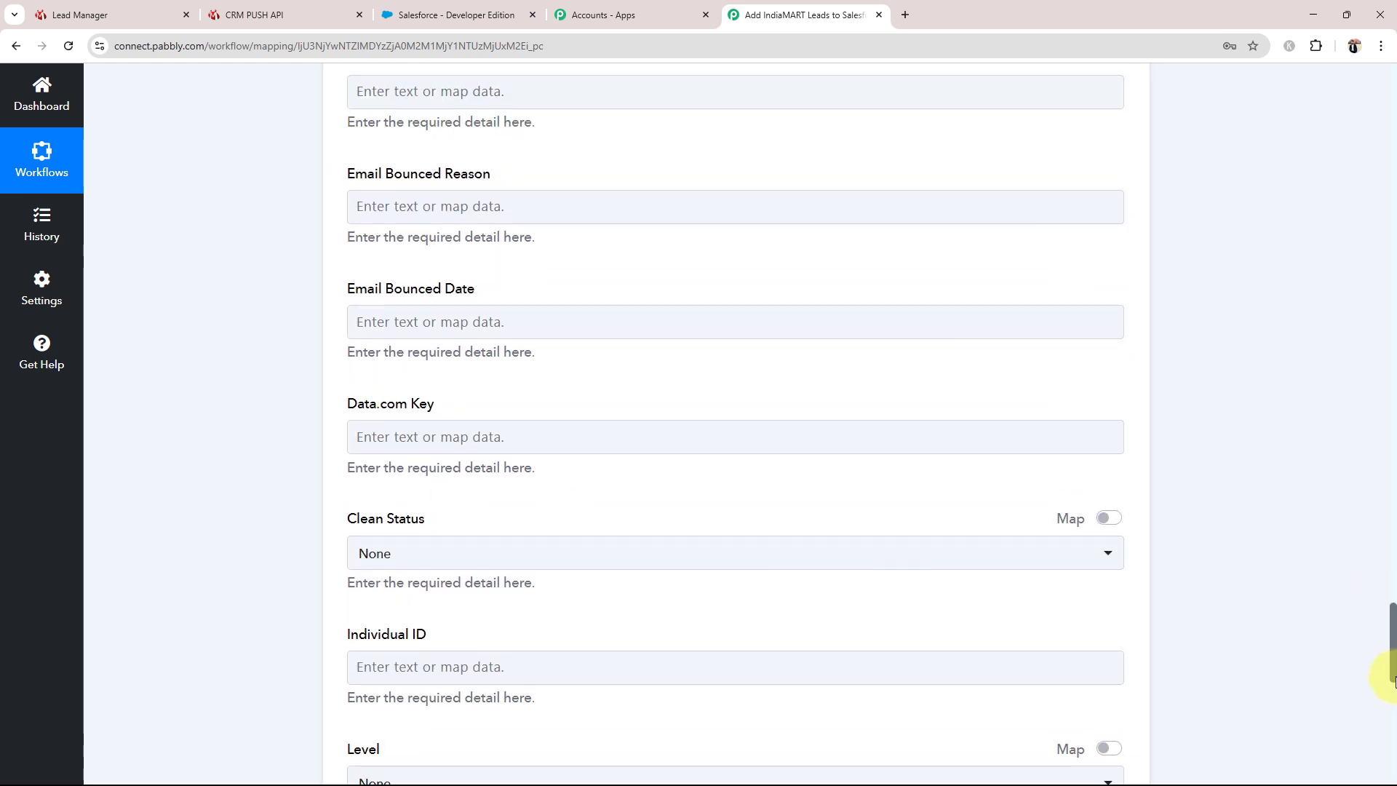
pyautogui.moveTo(1394, 652); pyautogui.dragTo(1390, 255)
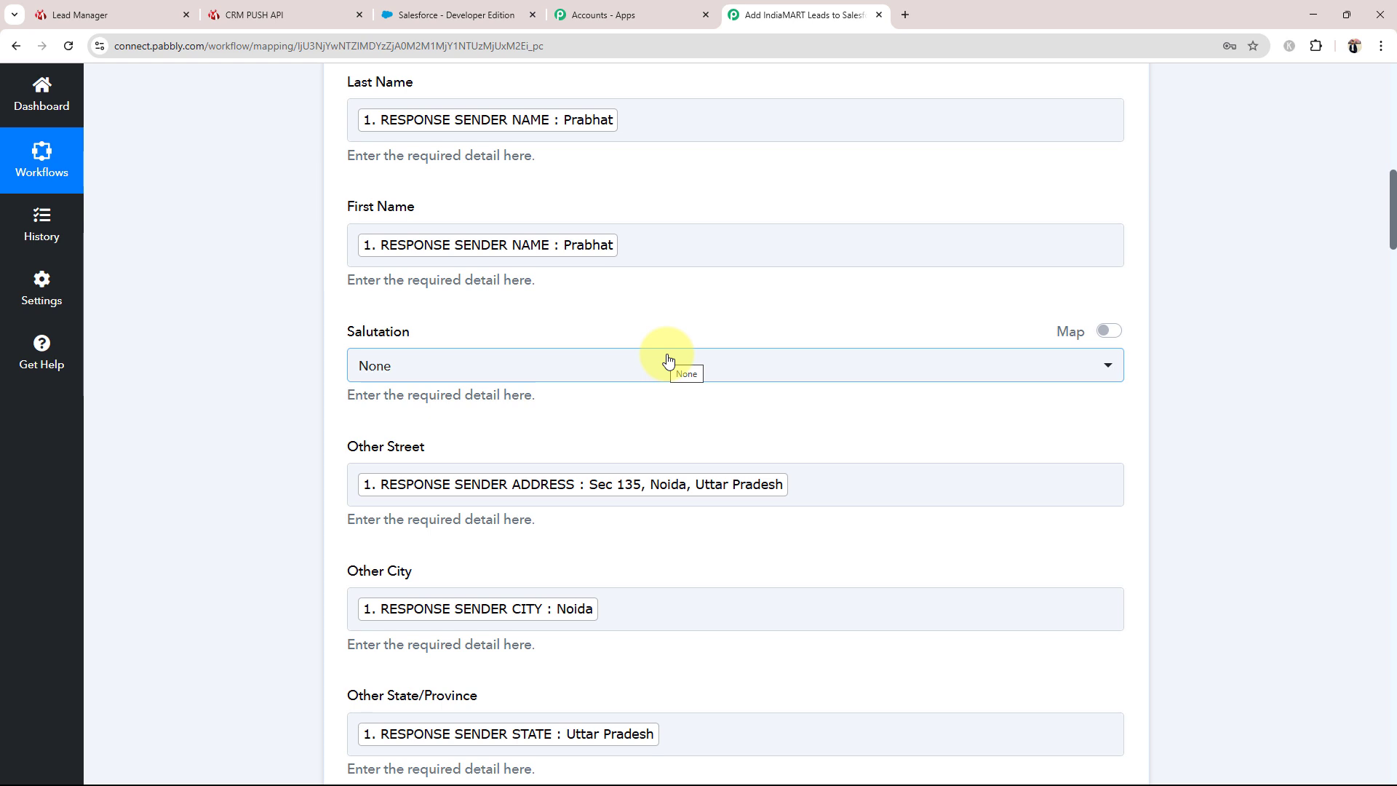
pyautogui.click(396, 15)
pyautogui.click(790, 8)
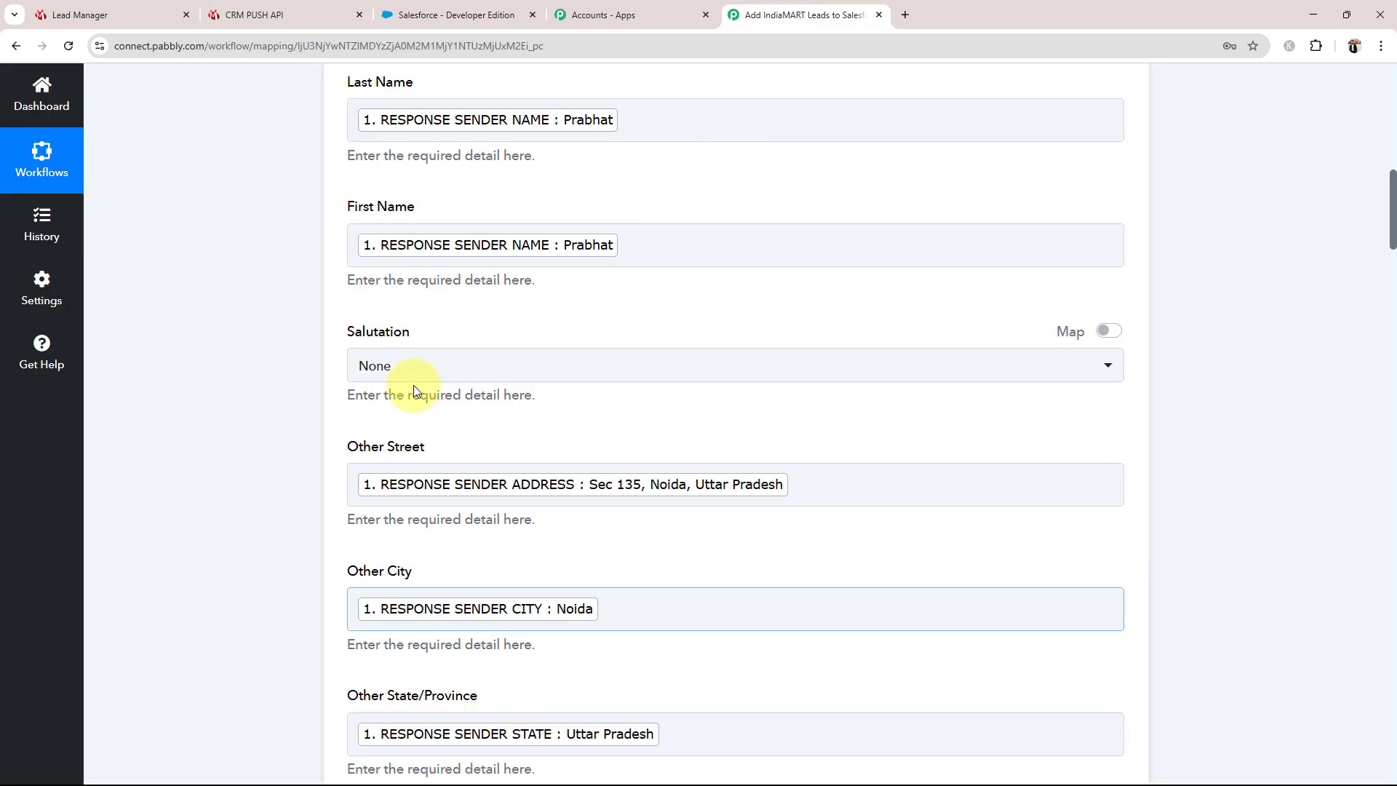
pyautogui.click(640, 617)
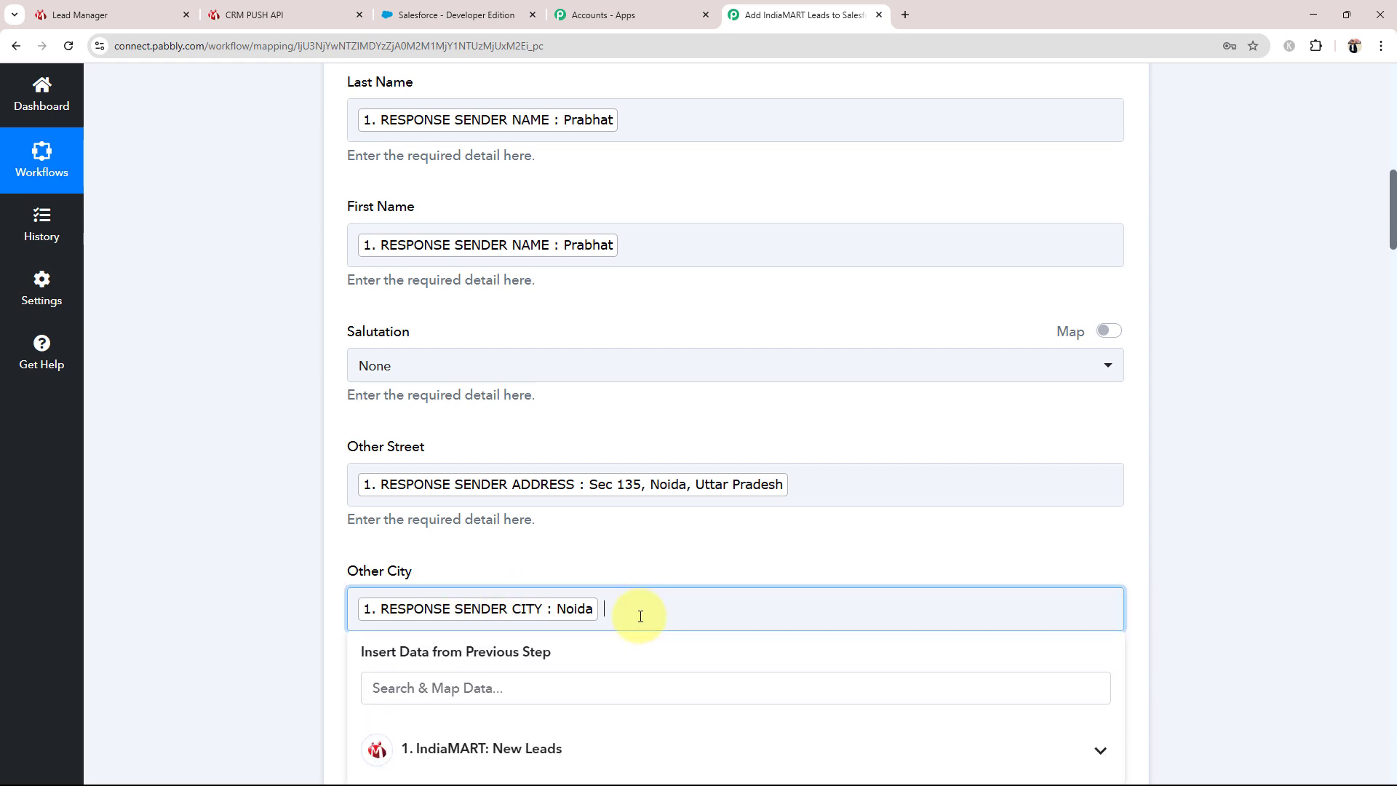
pyautogui.write('Noida')
pyautogui.press('BackSpace')
pyautogui.press('BackSpace')
pyautogui.press('BackSpace')
pyautogui.press('BackSpace')
pyautogui.press('BackSpace')
pyautogui.click(258, 540)
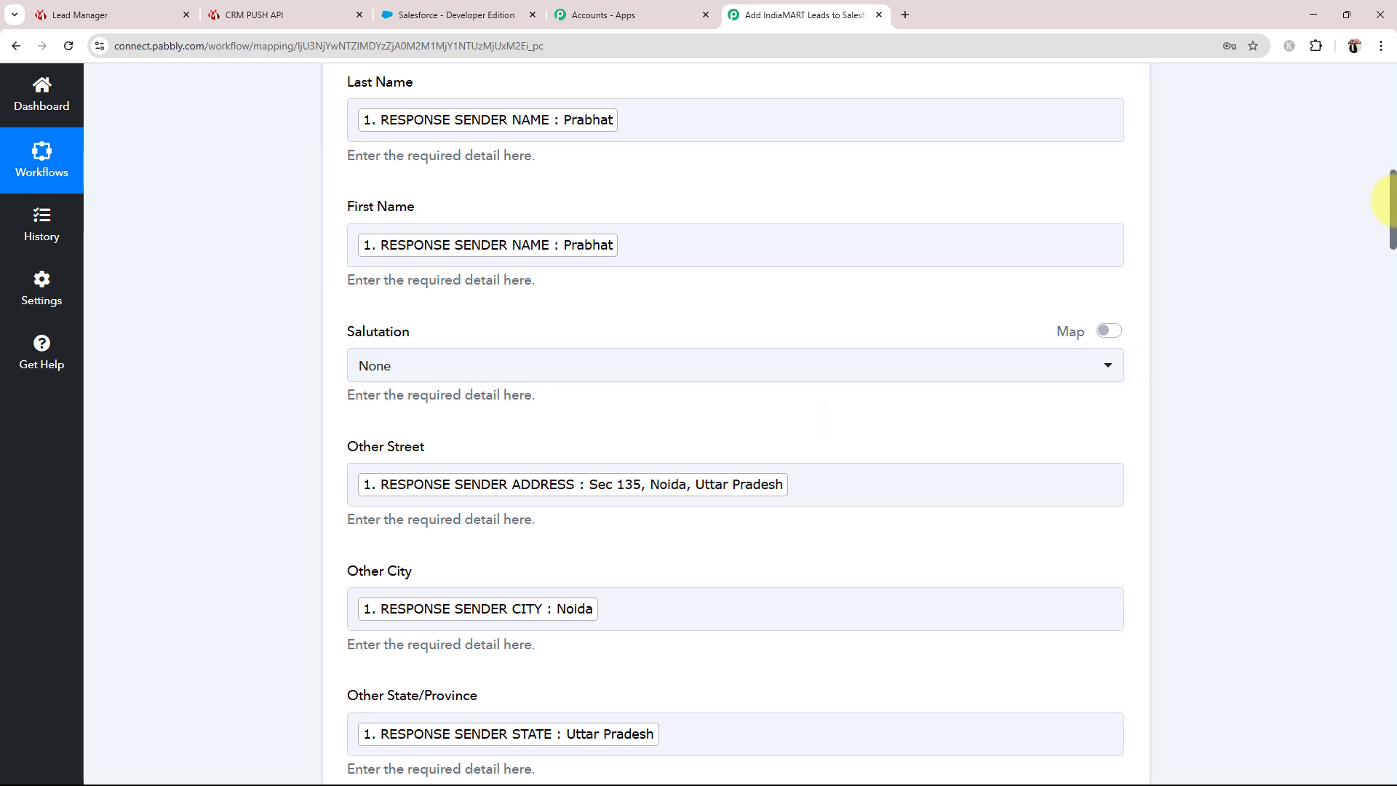
pyautogui.moveTo(1392, 200); pyautogui.dragTo(1393, 728)
# Save and send the test request, confirm Success 1 with a new contact Id, then switch to Salesforce.
pyautogui.click(409, 302)
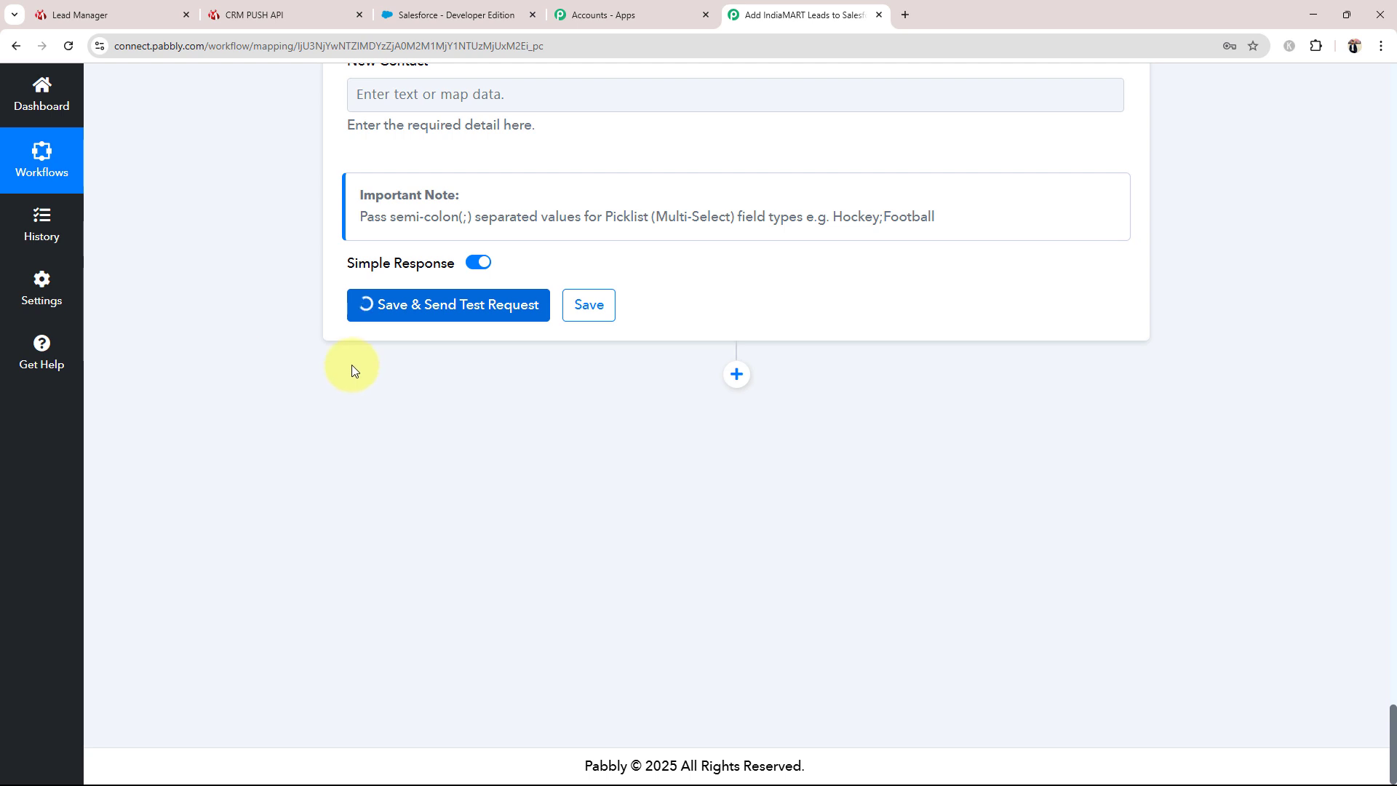
pyautogui.scroll(2, 351, 371)
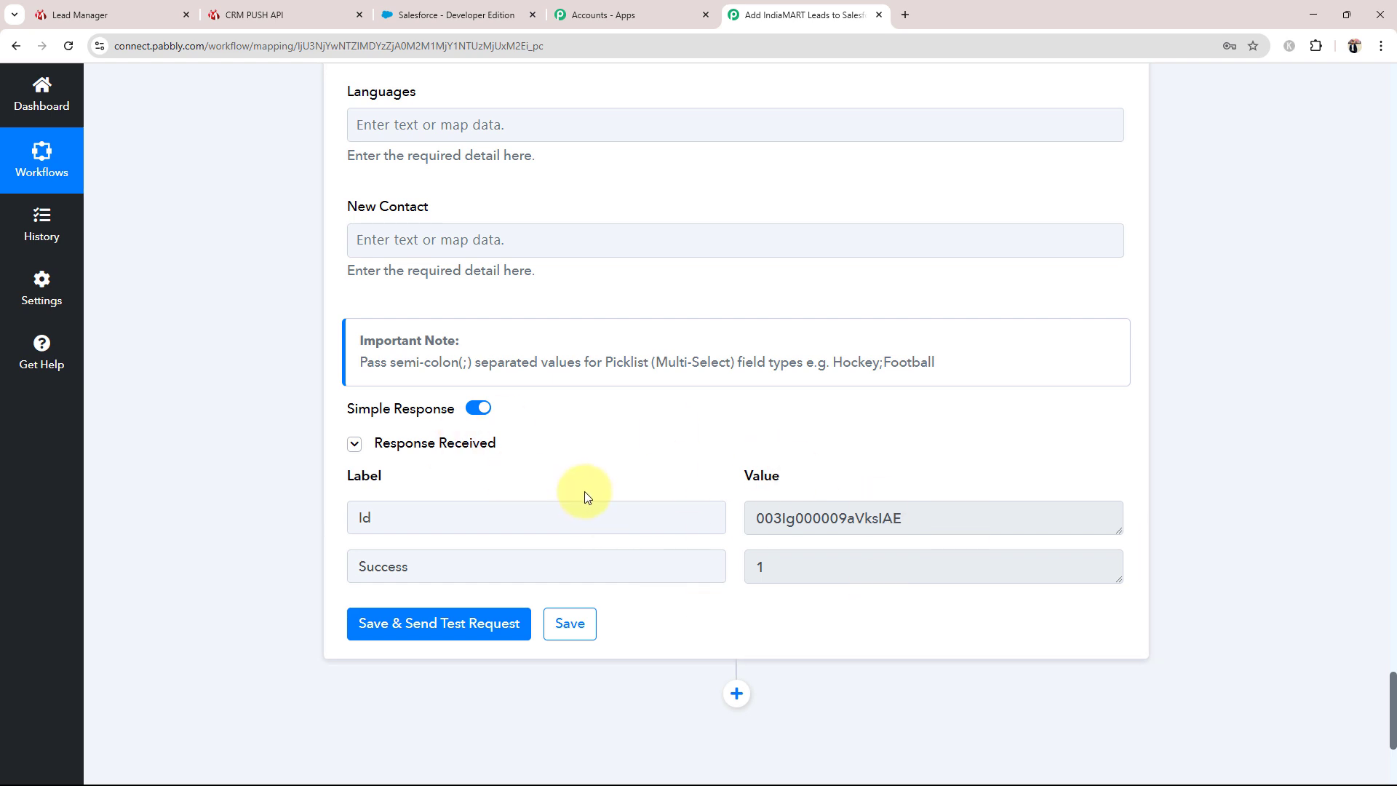
pyautogui.click(575, 15)
pyautogui.click(472, 8)
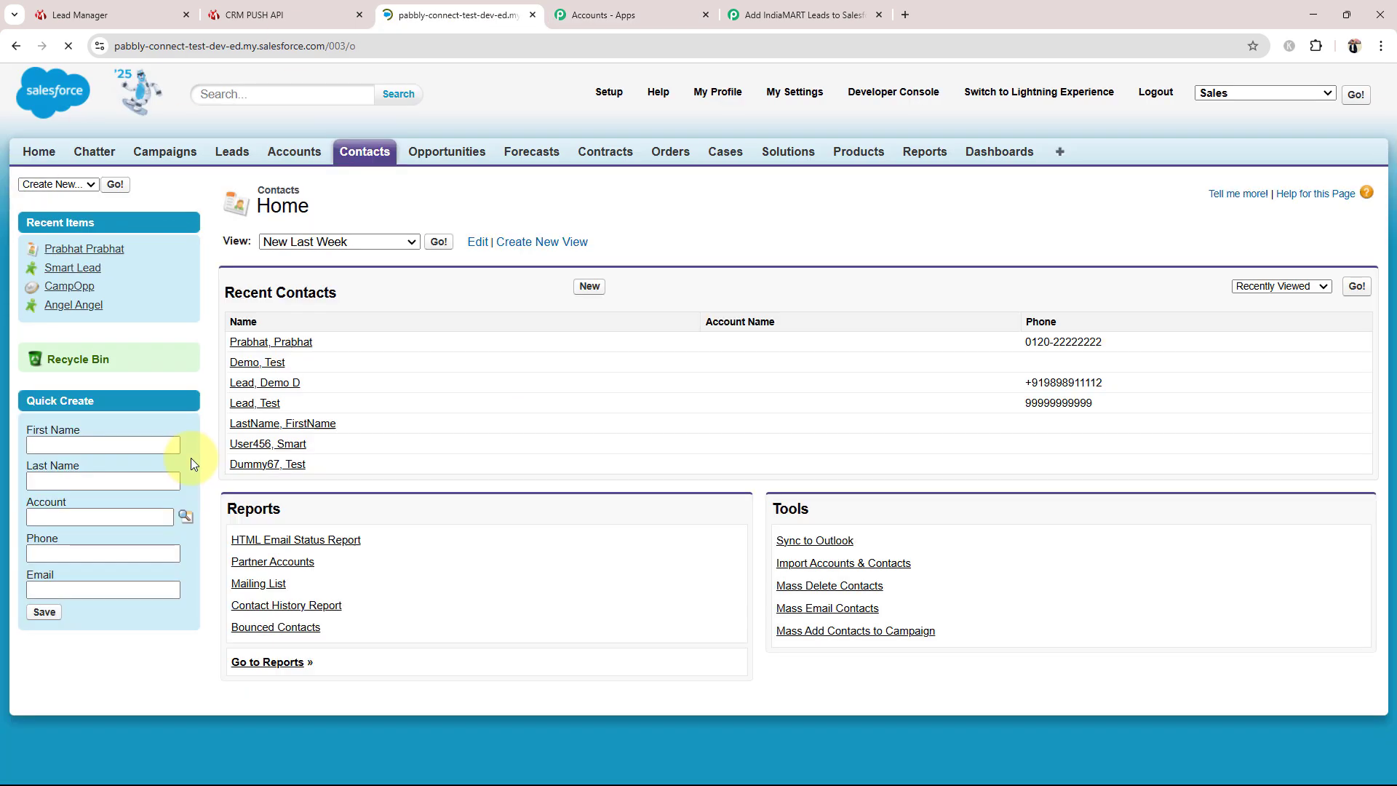
# Open the new contact in Salesforce and check its name, Phone, Mobile and Other Address values.
pyautogui.click(254, 352)
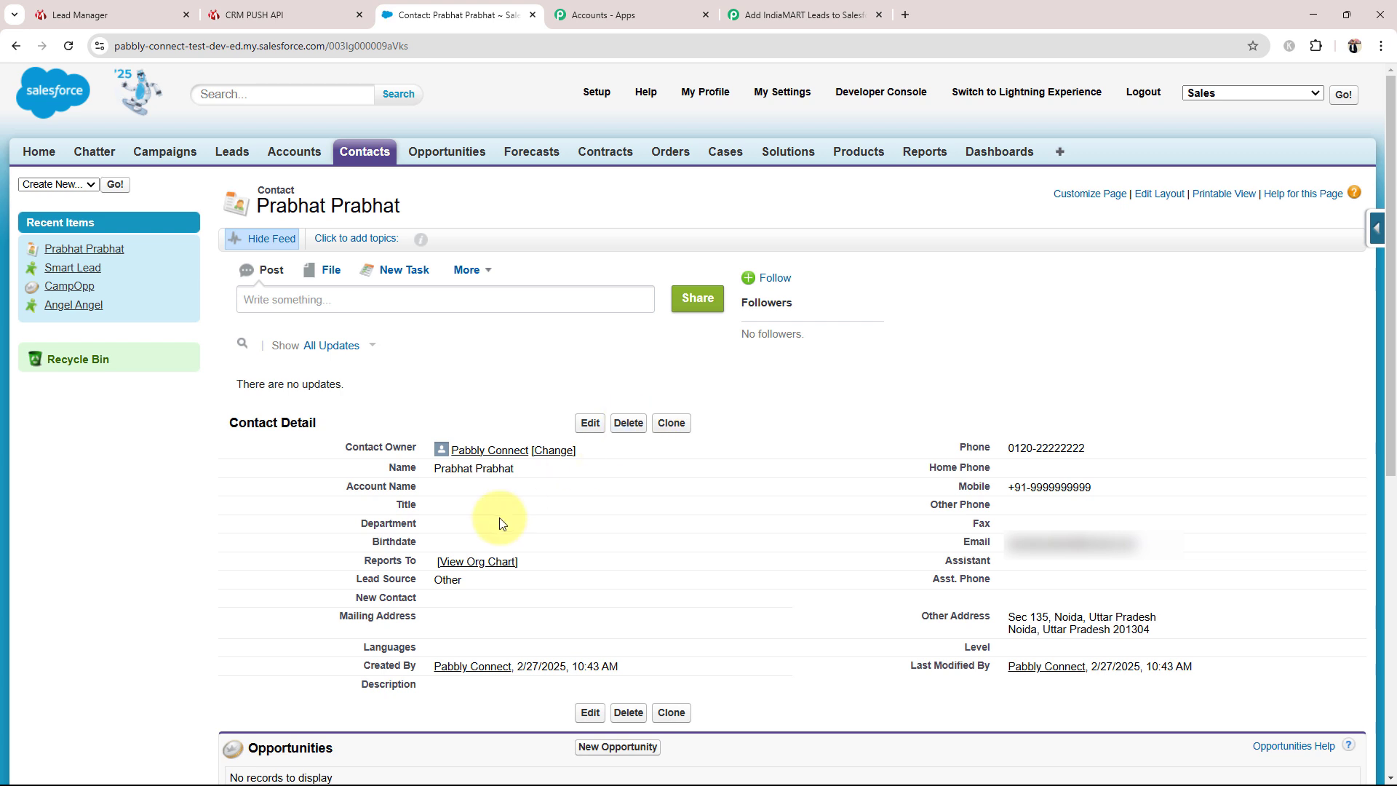
pyautogui.moveTo(433, 470); pyautogui.dragTo(495, 486)
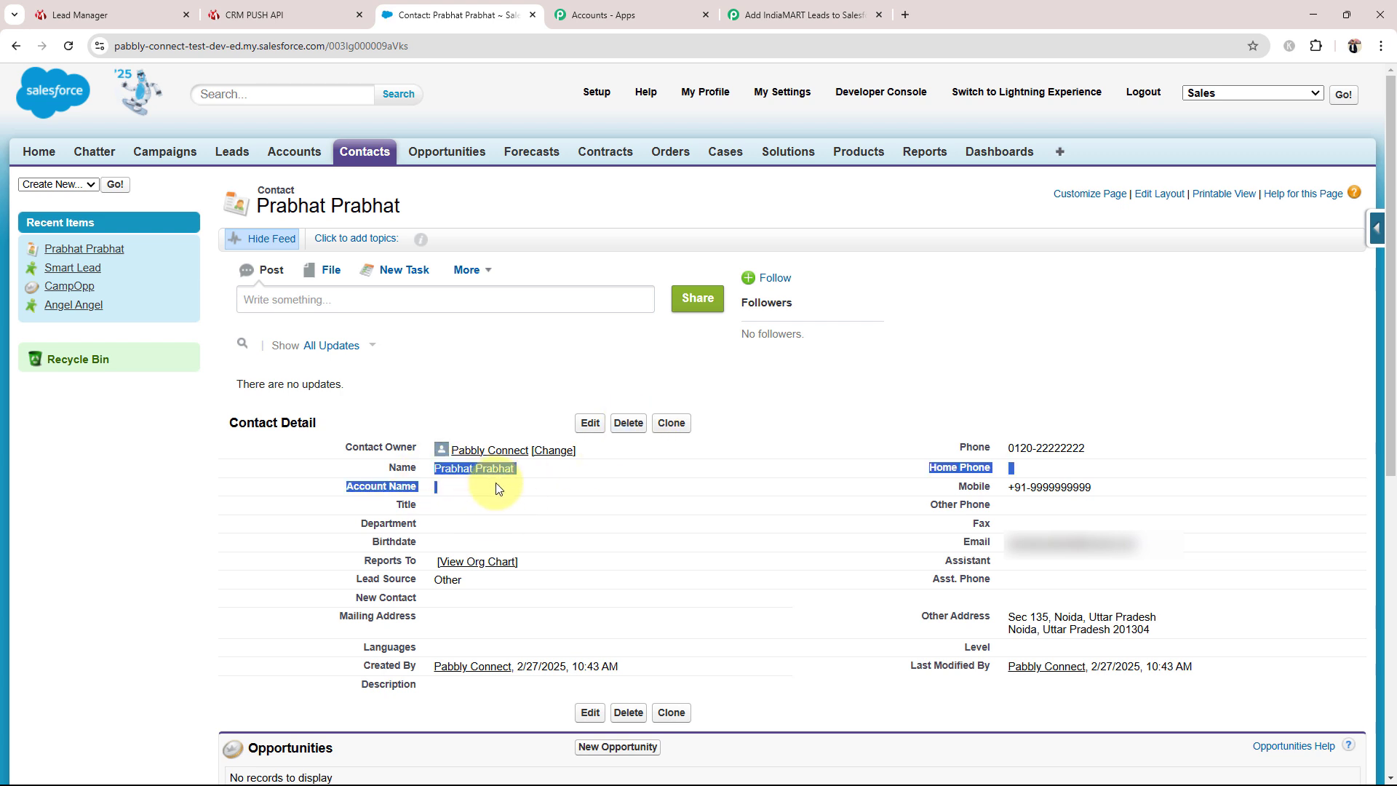
pyautogui.moveTo(1016, 448); pyautogui.dragTo(1238, 452)
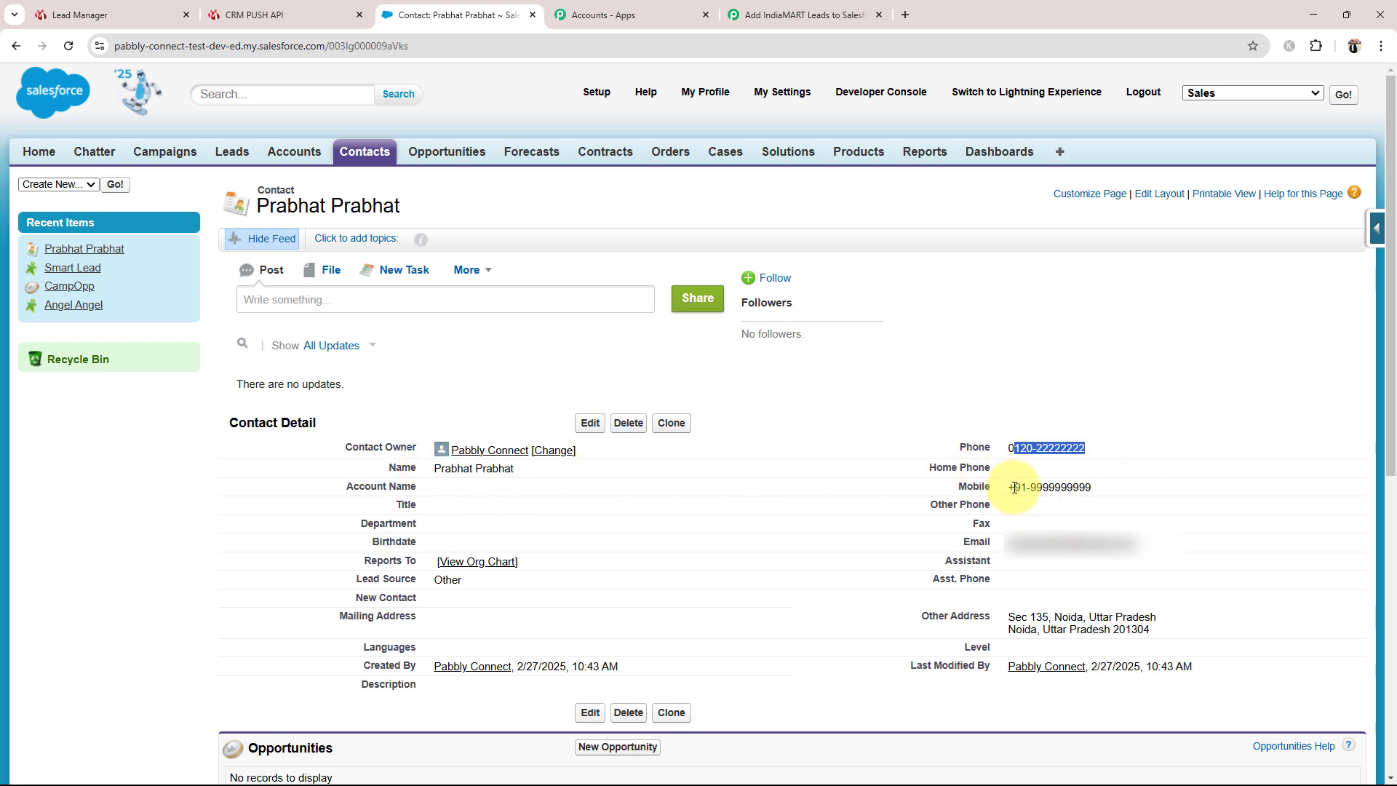
pyautogui.moveTo(1014, 487); pyautogui.dragTo(1201, 499)
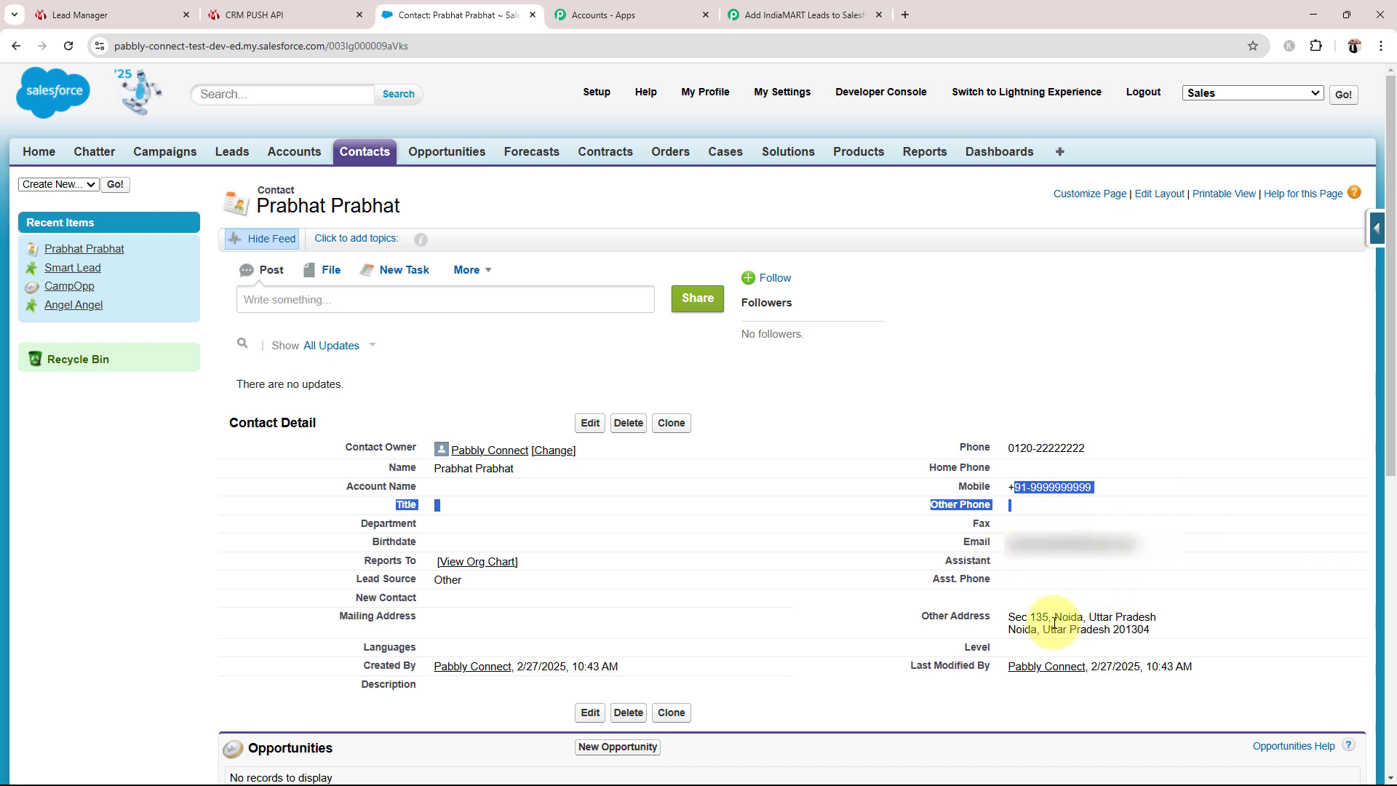
pyautogui.moveTo(1005, 616); pyautogui.dragTo(1153, 630)
pyautogui.click(712, 637)
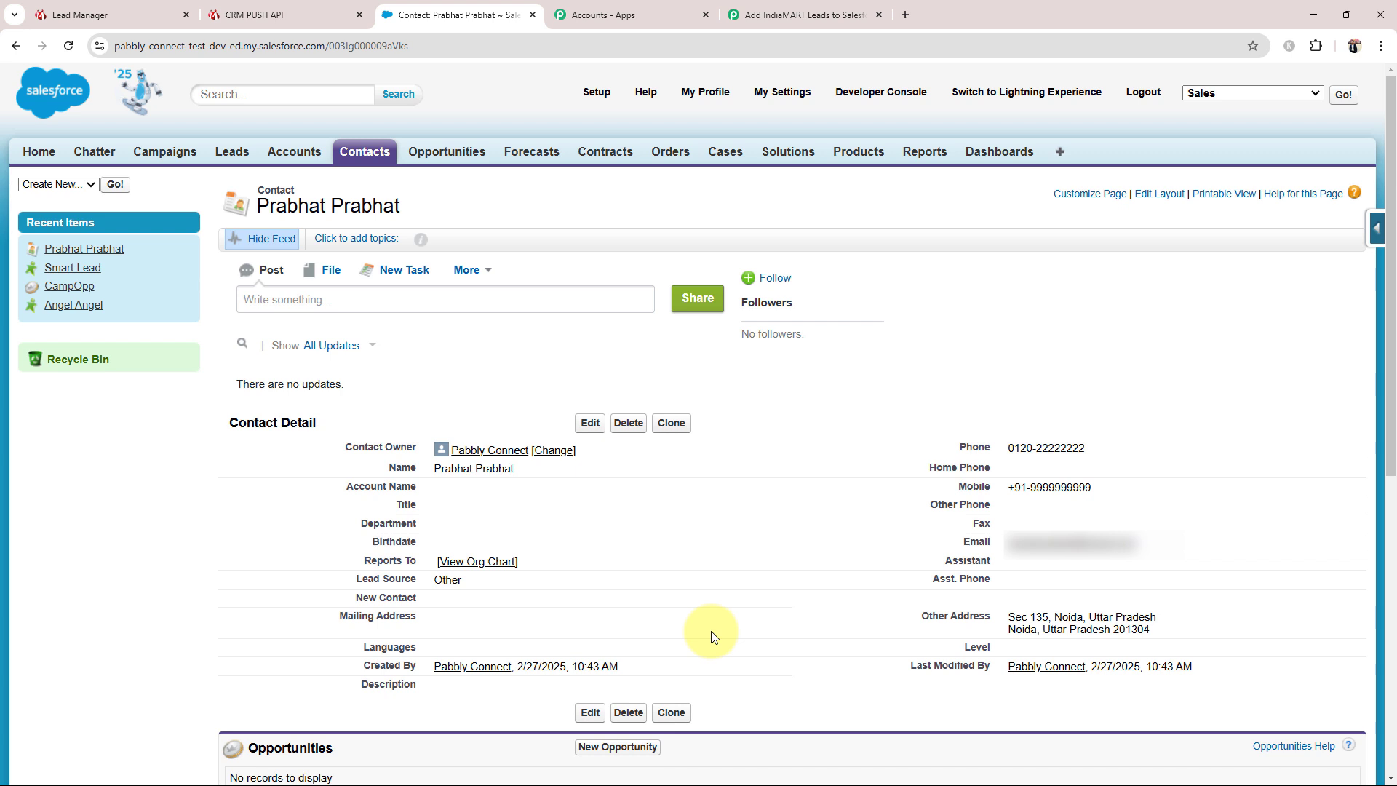
pyautogui.click(827, 16)
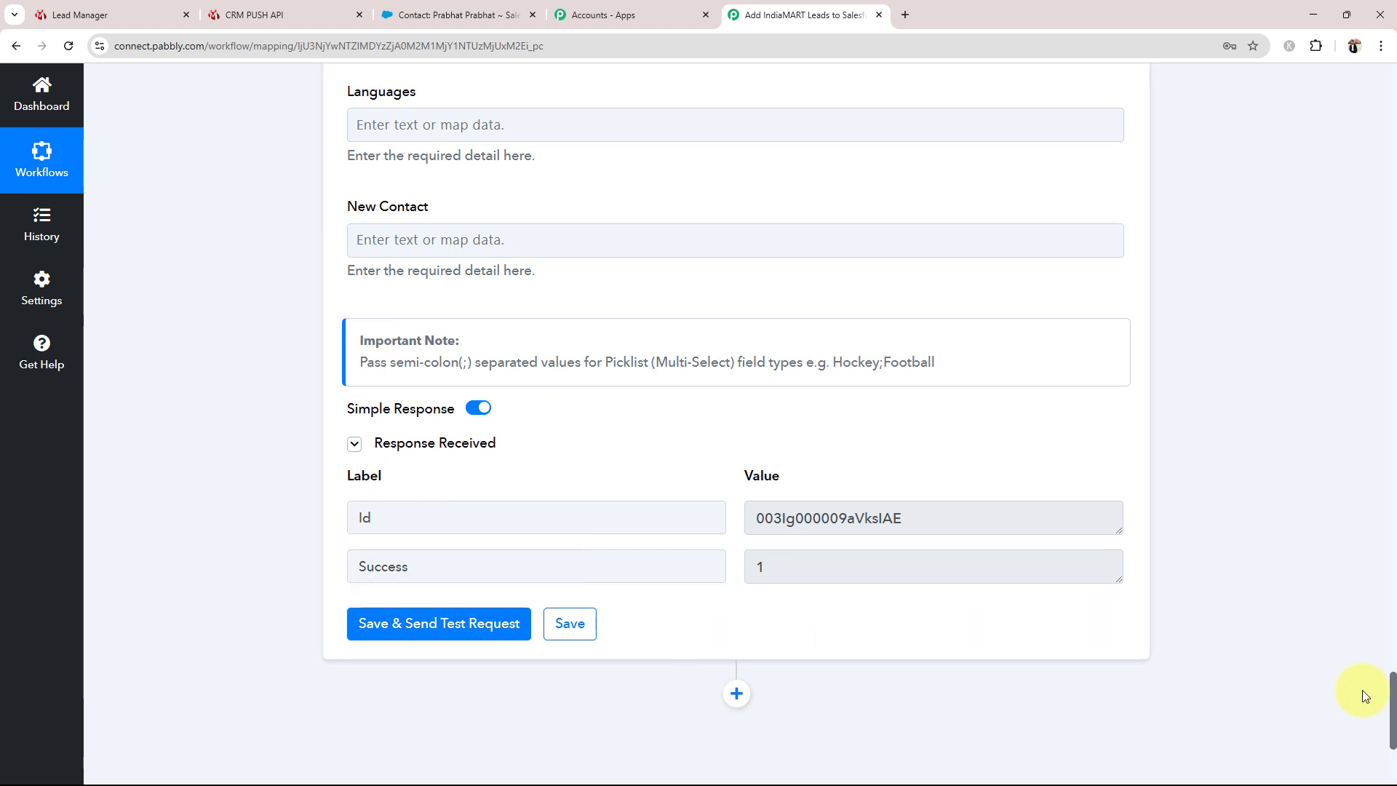
# Scroll to the top and collapse the Salesforce Create Record action below the IndiaMART trigger.
pyautogui.moveTo(1385, 702); pyautogui.dragTo(1388, 87)
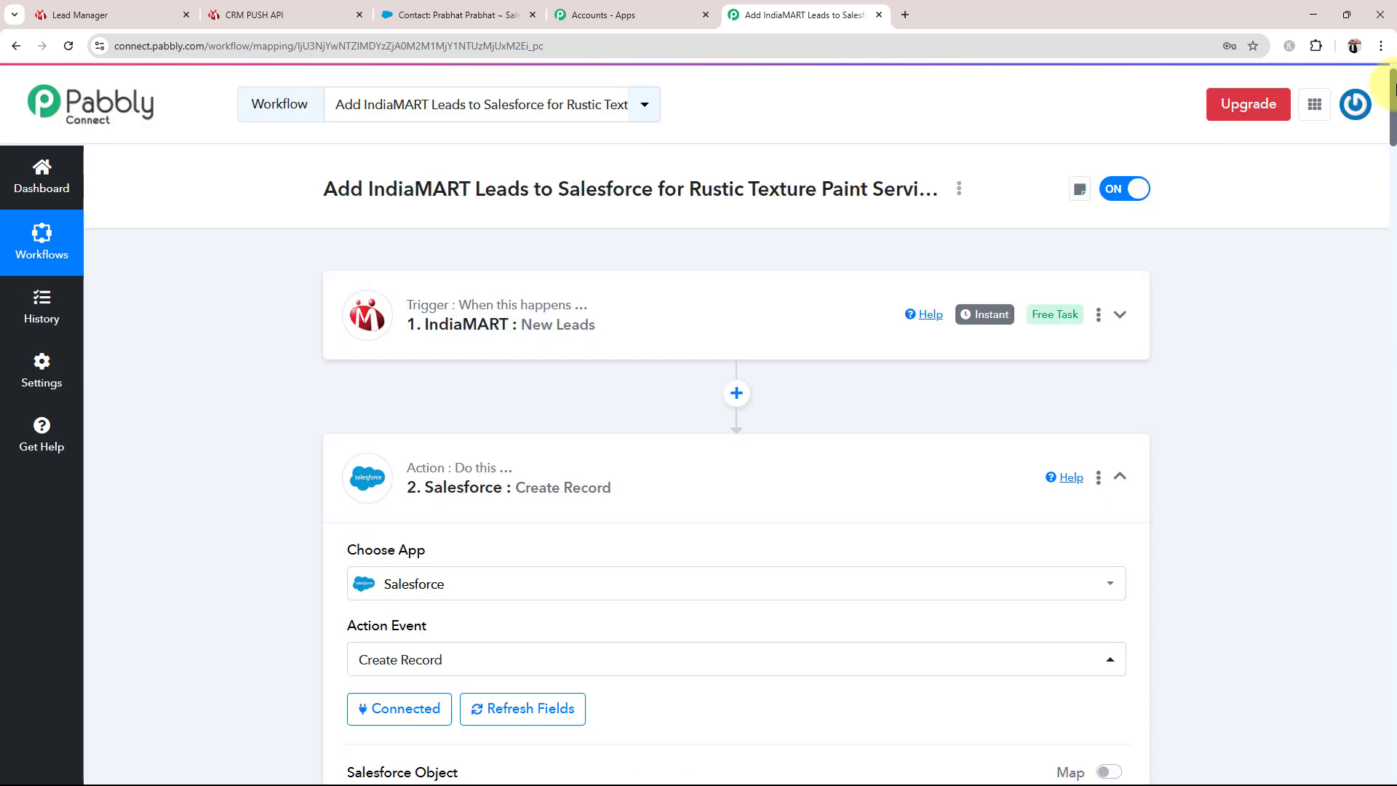
pyautogui.click(837, 478)
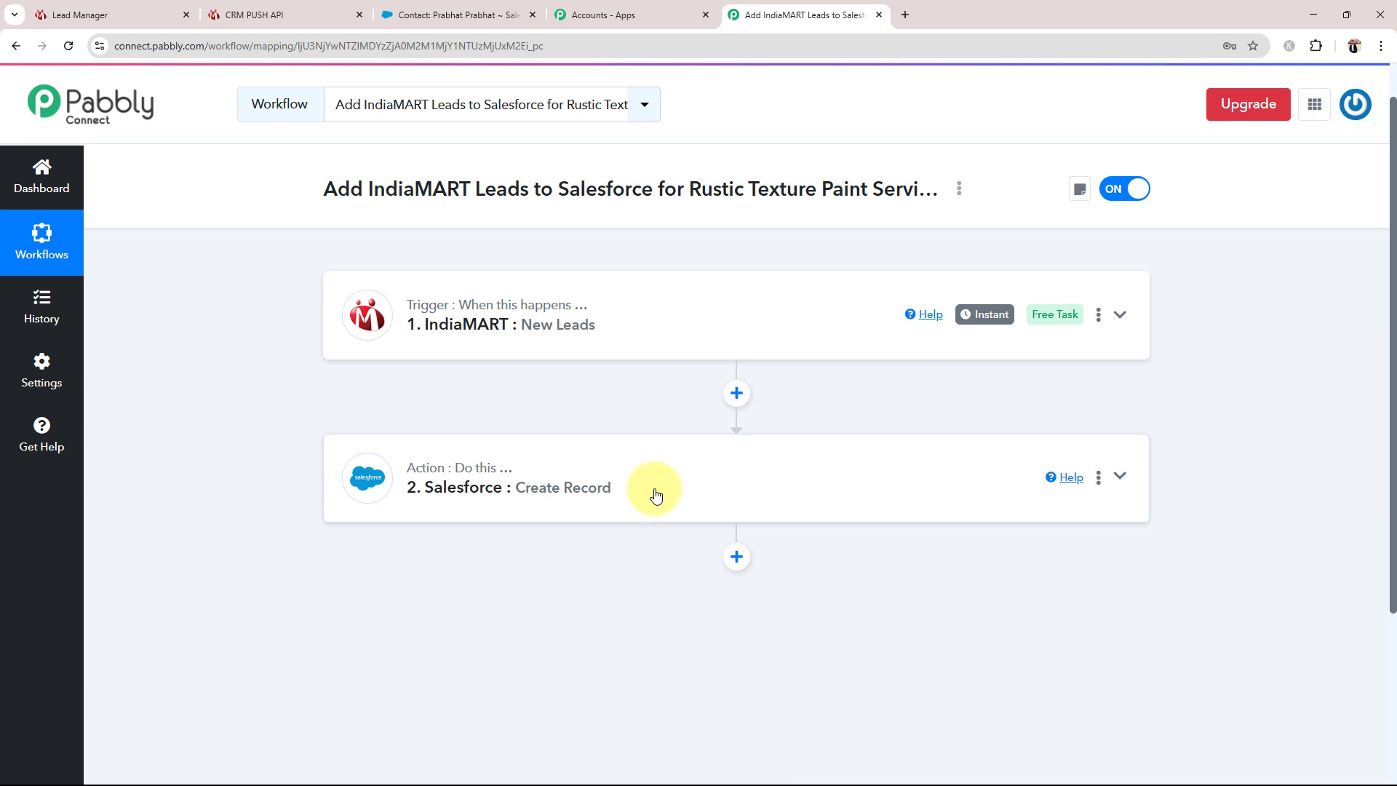